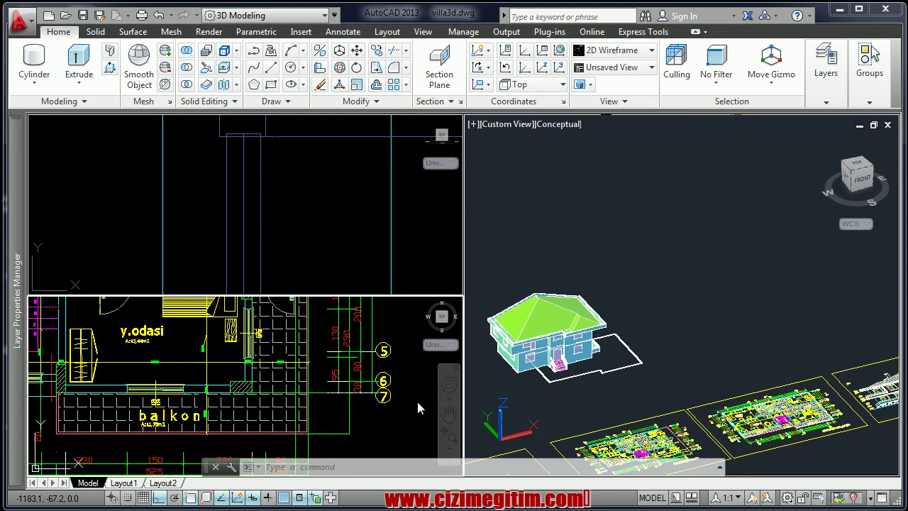
- Zoom and pan the plan viewport to centre it on the balkon and y.odasi area
{"action": "scroll", "coordinate": [419, 408], "scroll_direction": "down", "scroll_amount": 5}
{"action": "mouse_move", "coordinate": [323, 430]}
{"action": "middle_mouse_down"}
{"action": "mouse_move", "coordinate": [341, 395]}
{"action": "mouse_move", "coordinate": [387, 369]}
{"action": "middle_mouse_up"}
{"action": "scroll", "coordinate": [341, 395], "scroll_direction": "up", "scroll_amount": 5}
{"action": "scroll", "coordinate": [387, 369], "scroll_direction": "up", "scroll_amount": 3}
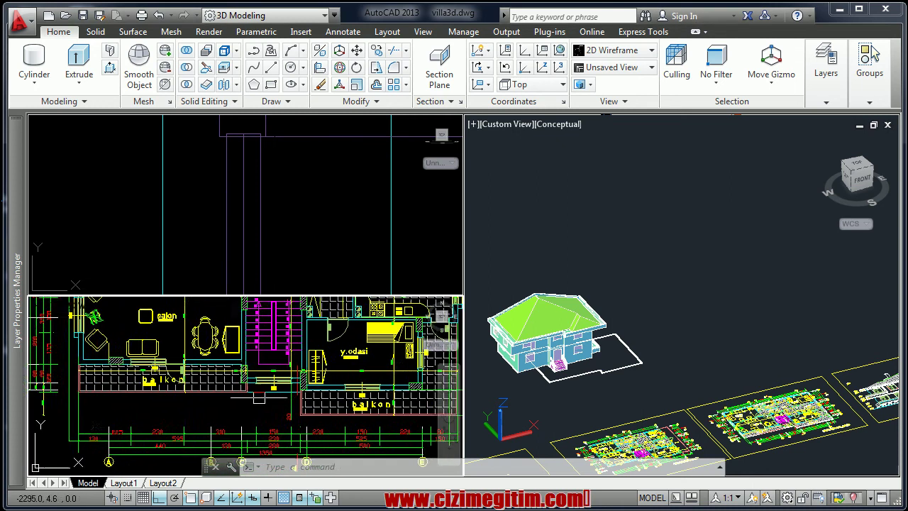
{"action": "scroll", "coordinate": [192, 416], "scroll_direction": "up", "scroll_amount": 3}
{"action": "middle_click_drag", "start_coordinate": [324, 405], "coordinate": [377, 421]}
{"action": "scroll", "coordinate": [376, 421], "scroll_direction": "down", "scroll_amount": 2}
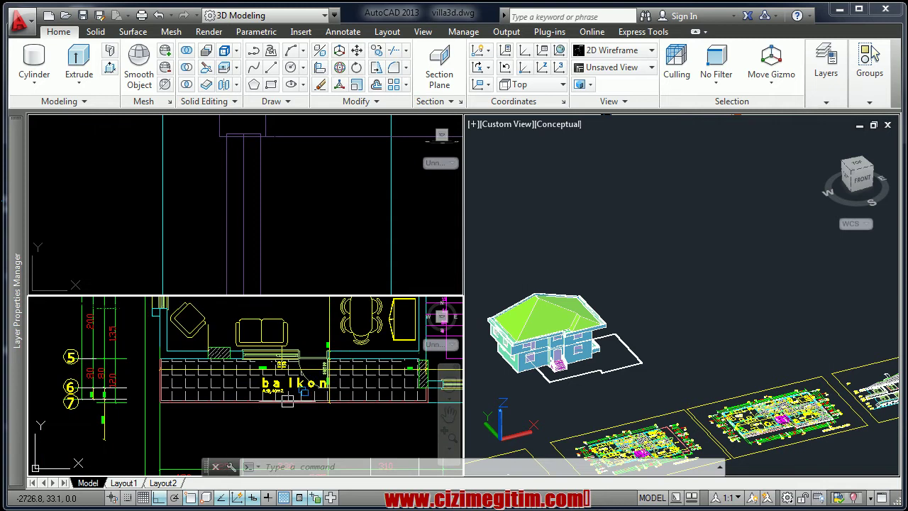
{"action": "scroll", "coordinate": [203, 371], "scroll_direction": "down", "scroll_amount": 2}
{"action": "scroll", "coordinate": [178, 379], "scroll_direction": "up", "scroll_amount": 2}
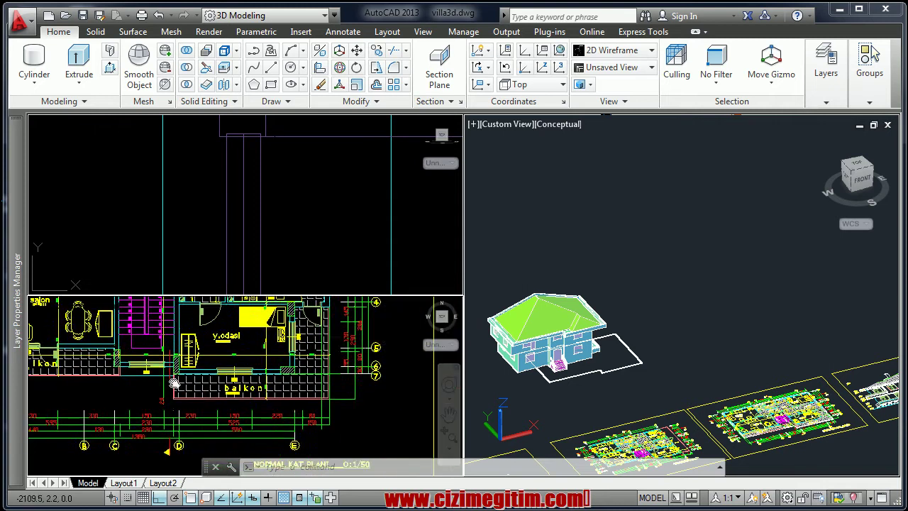
{"action": "middle_click_drag", "start_coordinate": [178, 378], "coordinate": [168, 377]}
{"action": "scroll", "coordinate": [314, 376], "scroll_direction": "down", "scroll_amount": 2}
{"action": "scroll", "coordinate": [312, 375], "scroll_direction": "down", "scroll_amount": 1}
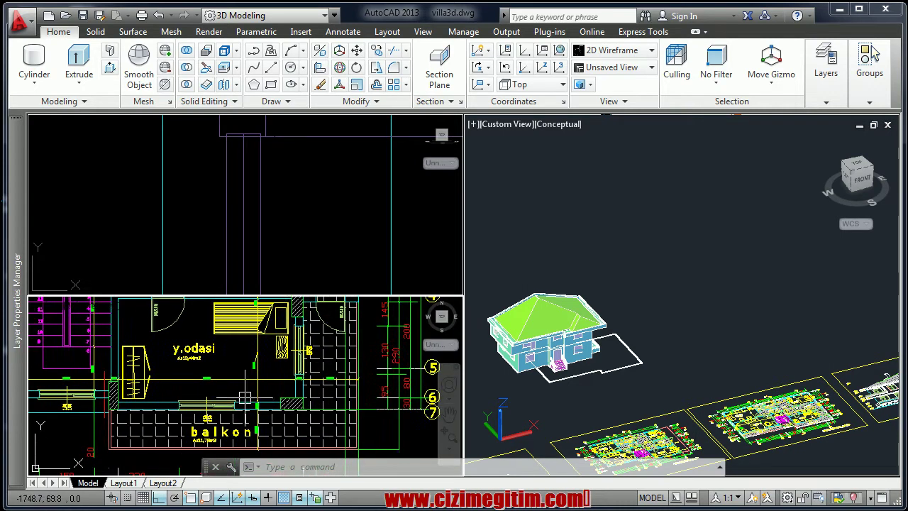
{"action": "mouse_move", "coordinate": [312, 375]}
{"action": "middle_mouse_down"}
{"action": "mouse_move", "coordinate": [301, 368]}
{"action": "mouse_move", "coordinate": [282, 395]}
{"action": "middle_mouse_up"}
{"action": "scroll", "coordinate": [301, 367], "scroll_direction": "up", "scroll_amount": 1}
{"action": "scroll", "coordinate": [297, 372], "scroll_direction": "up", "scroll_amount": 1}
{"action": "scroll", "coordinate": [290, 383], "scroll_direction": "up", "scroll_amount": 1}
{"action": "scroll", "coordinate": [286, 392], "scroll_direction": "up", "scroll_amount": 1}
- Window-select the balkon tile hatch (ANGLE, scale 5.0, layer TARAMA), then start Presspull and cancel it
{"action": "left_click", "coordinate": [312, 389]}
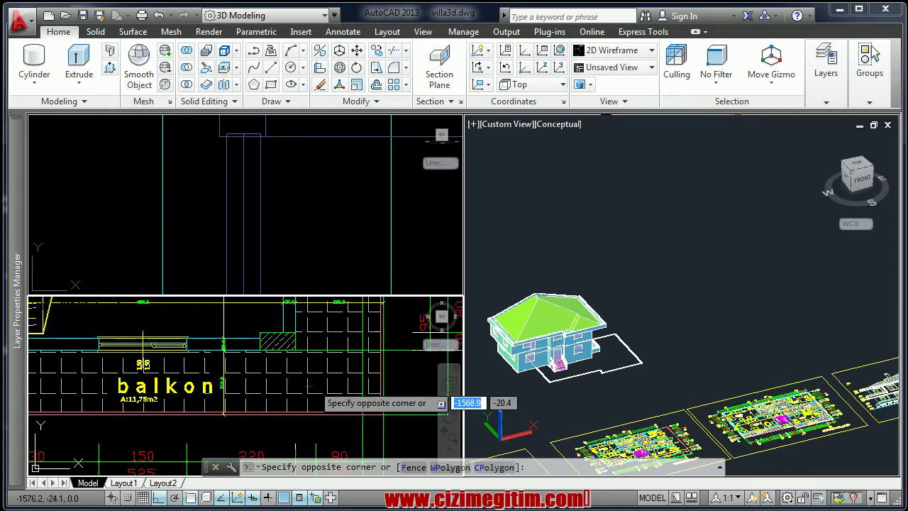
{"action": "left_click", "coordinate": [231, 401]}
{"action": "key", "text": "Escape"}
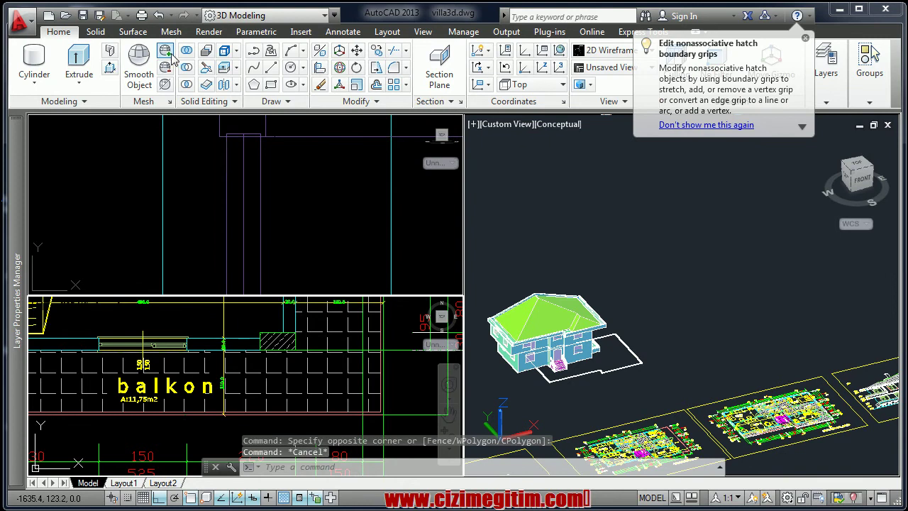
{"action": "left_click", "coordinate": [110, 71]}
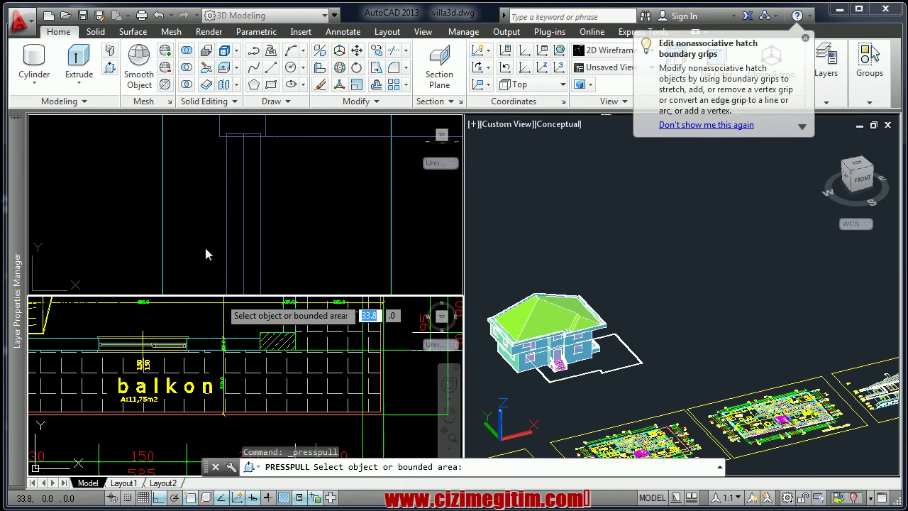
{"action": "key", "text": "Escape"}
{"action": "key", "text": "Escape"}
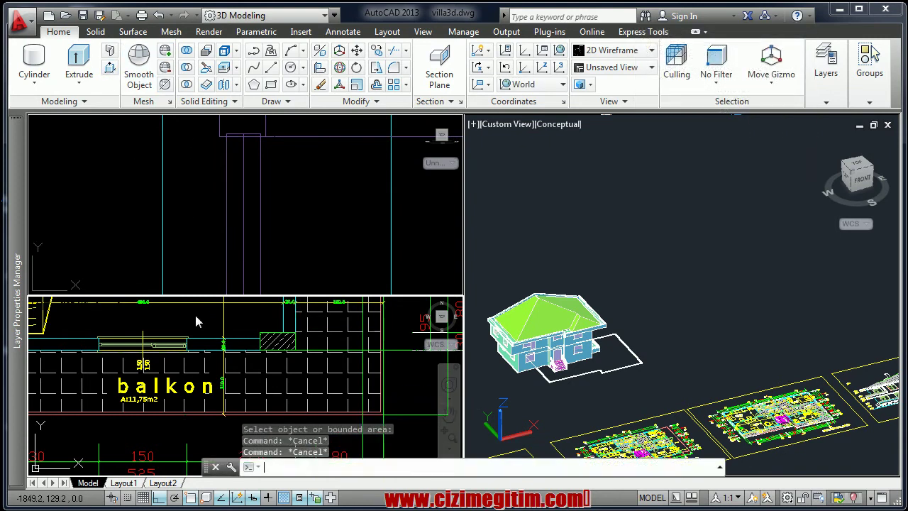
- Hide the balcony tile hatch and balkon label with Isolate > Hide Objects
{"action": "left_click", "coordinate": [291, 376]}
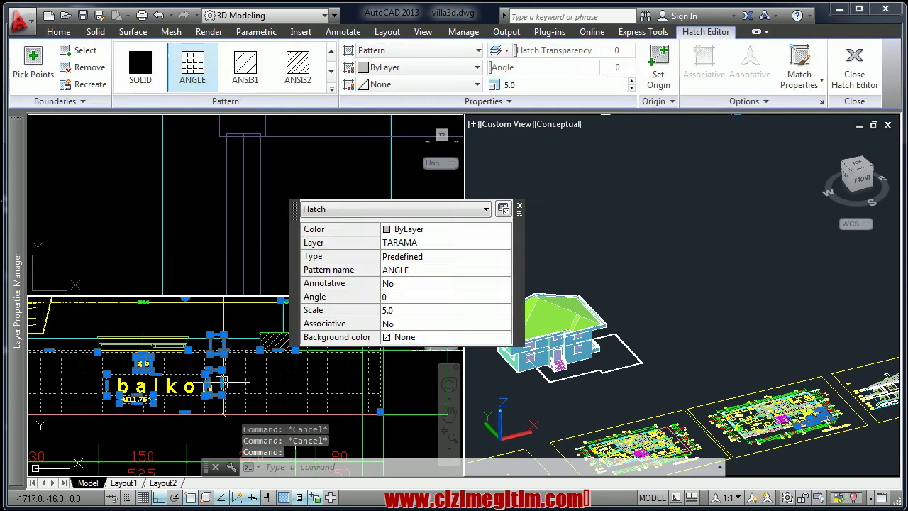
{"action": "scroll", "coordinate": [177, 385], "scroll_direction": "up", "scroll_amount": 2}
{"action": "left_click", "coordinate": [183, 382]}
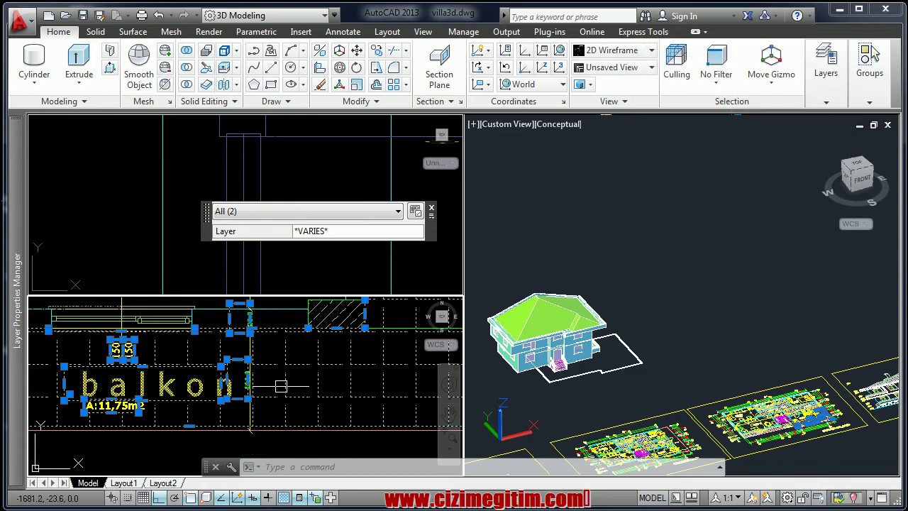
{"action": "right_click", "coordinate": [191, 376]}
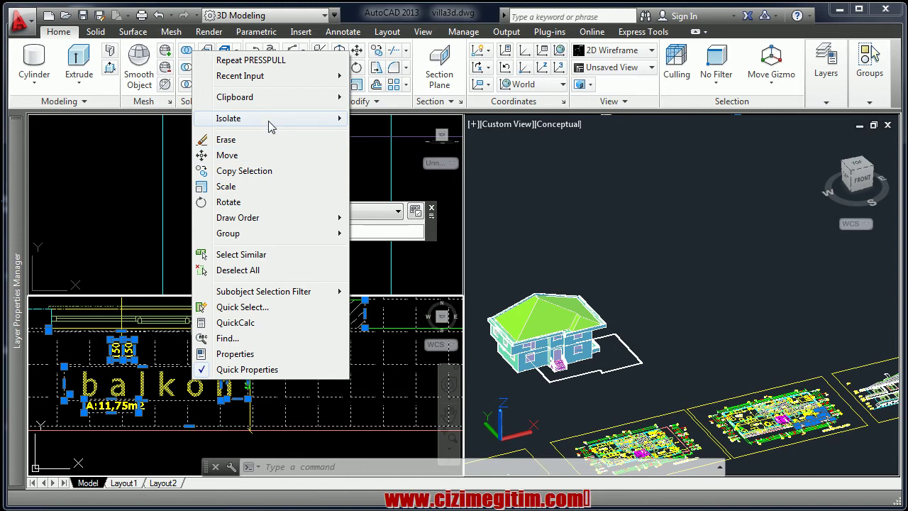
{"action": "mouse_move", "coordinate": [228, 117]}
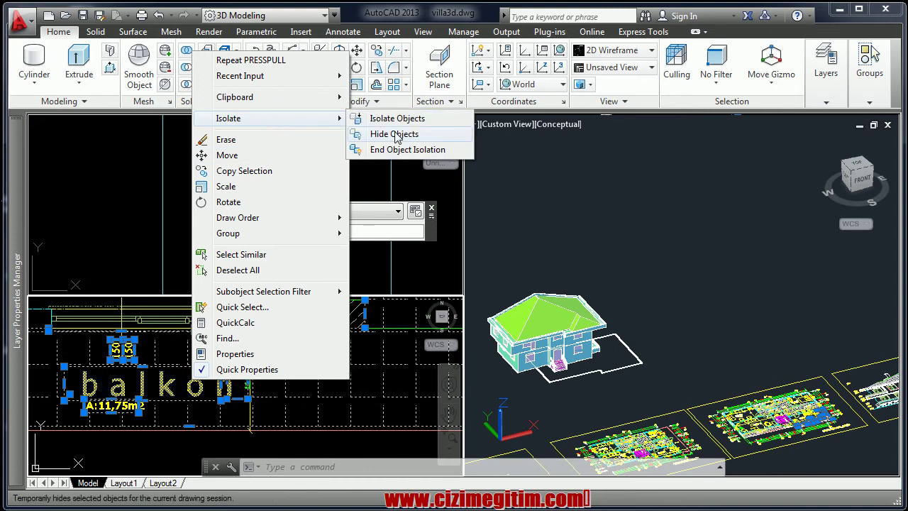
{"action": "left_click", "coordinate": [397, 135]}
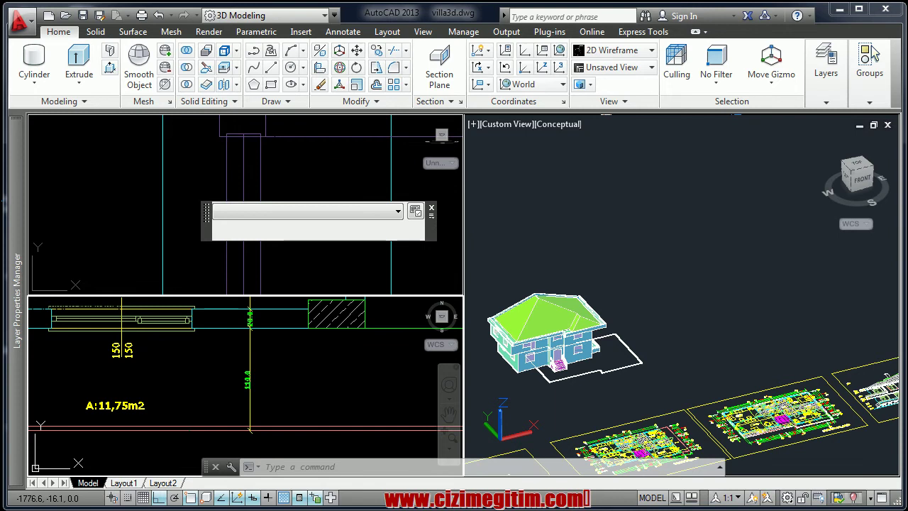
{"action": "left_click", "coordinate": [198, 358]}
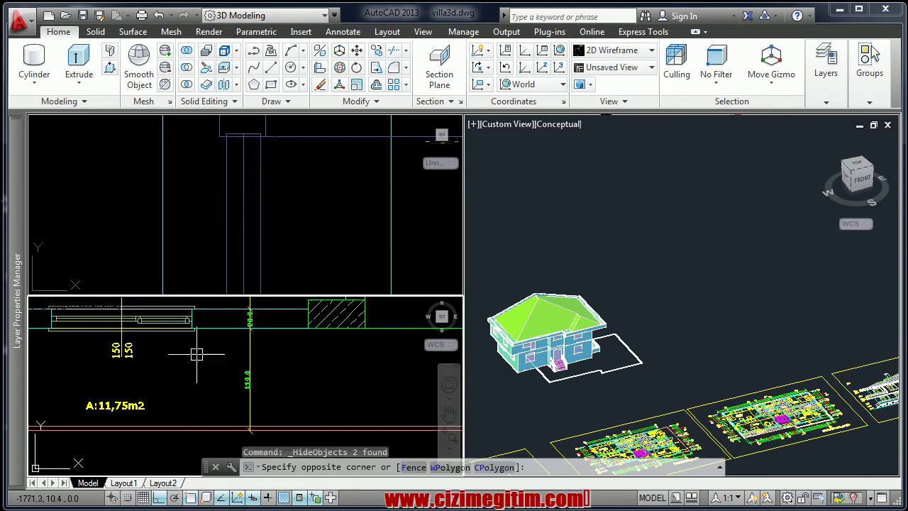
- Make duvar the current layer and centre the plan view on the bare balcony slab
{"action": "key", "text": "Escape"}
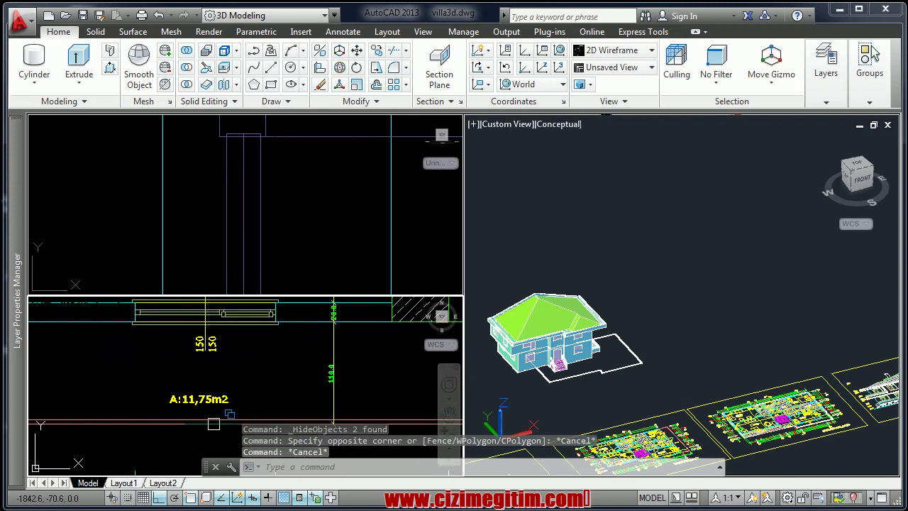
{"action": "scroll", "coordinate": [244, 378], "scroll_direction": "down", "scroll_amount": 3}
{"action": "scroll", "coordinate": [283, 382], "scroll_direction": "up", "scroll_amount": 3}
{"action": "scroll", "coordinate": [282, 373], "scroll_direction": "down", "scroll_amount": 2}
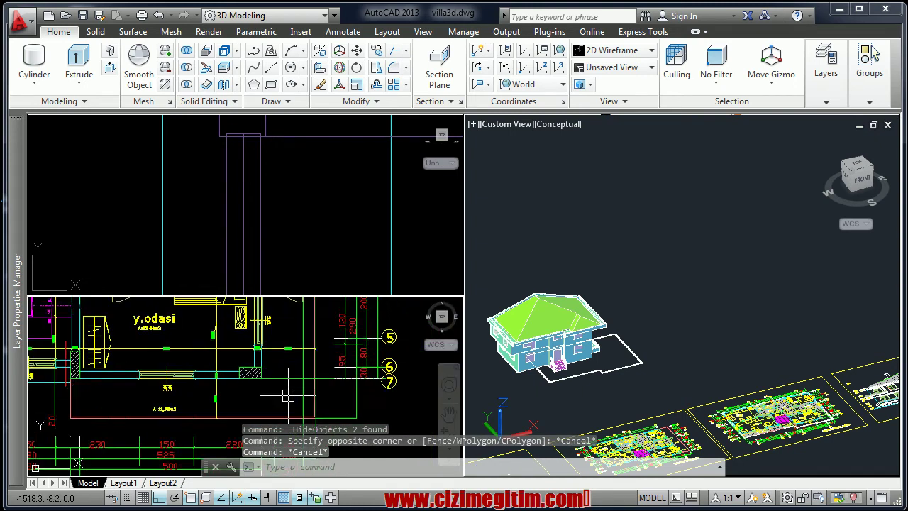
{"action": "scroll", "coordinate": [281, 364], "scroll_direction": "up", "scroll_amount": 2}
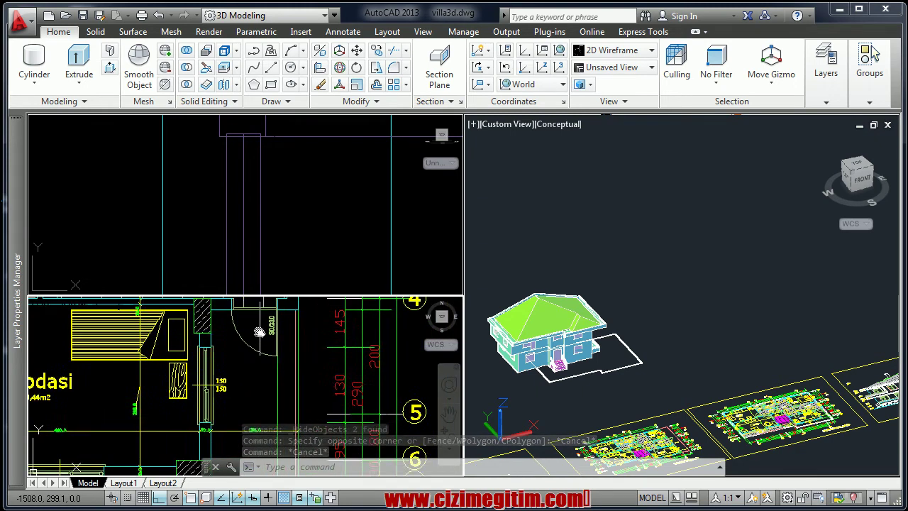
{"action": "mouse_move", "coordinate": [281, 364]}
{"action": "middle_mouse_down"}
{"action": "mouse_move", "coordinate": [207, 368]}
{"action": "mouse_move", "coordinate": [200, 399]}
{"action": "mouse_move", "coordinate": [214, 394]}
{"action": "middle_mouse_up"}
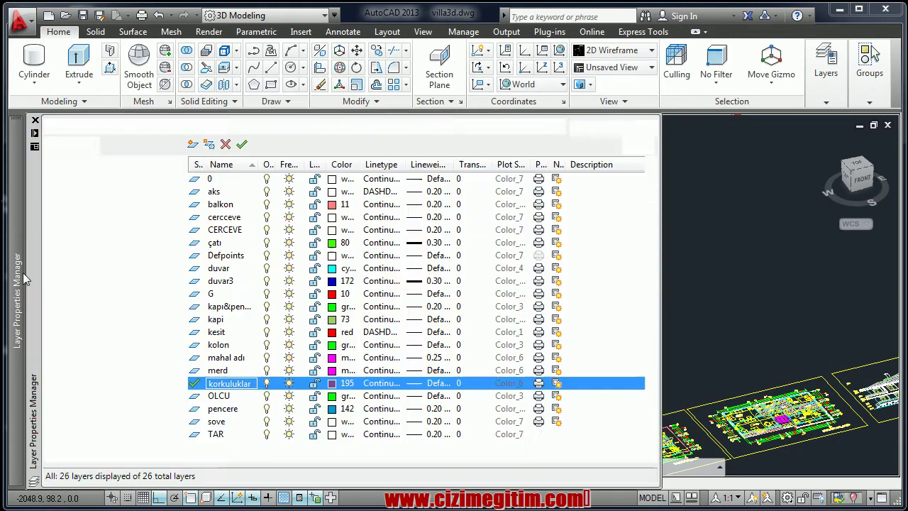
{"action": "left_click", "coordinate": [215, 273]}
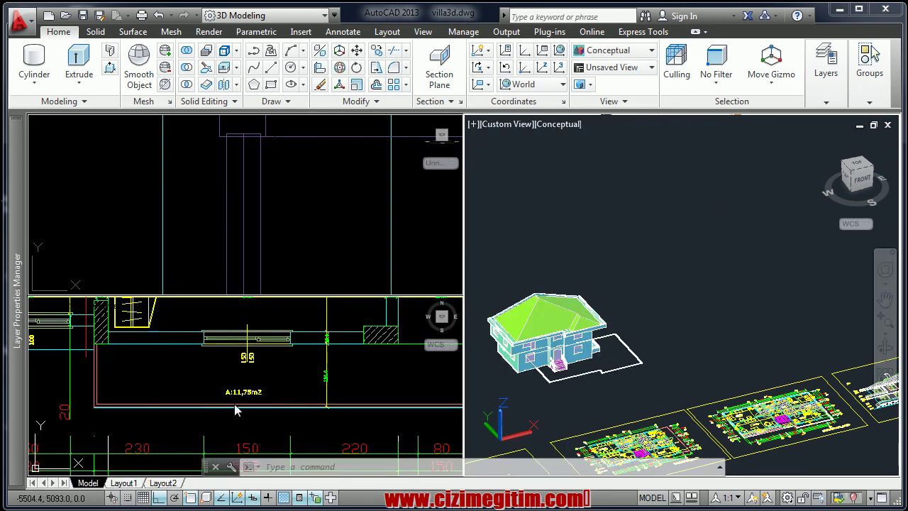
{"action": "middle_click_drag", "start_coordinate": [236, 410], "coordinate": [82, 366]}
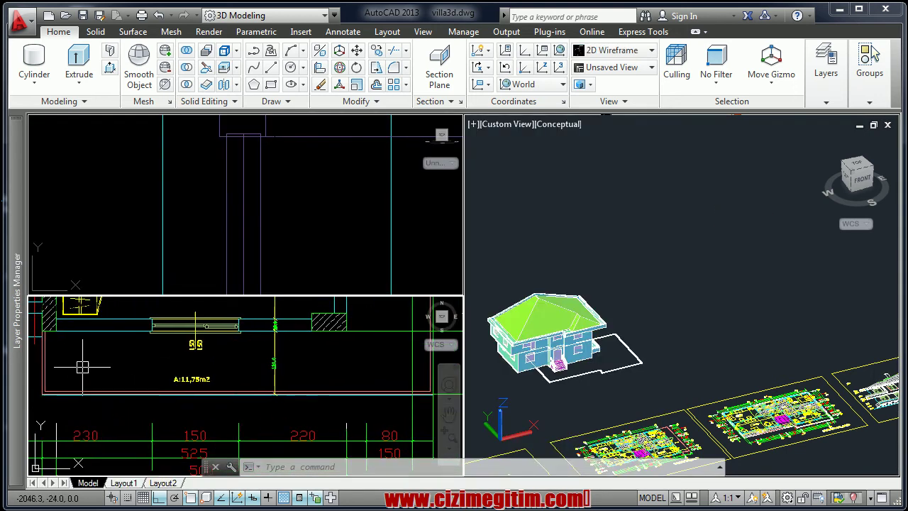
{"action": "middle_click_drag", "start_coordinate": [82, 367], "coordinate": [88, 378]}
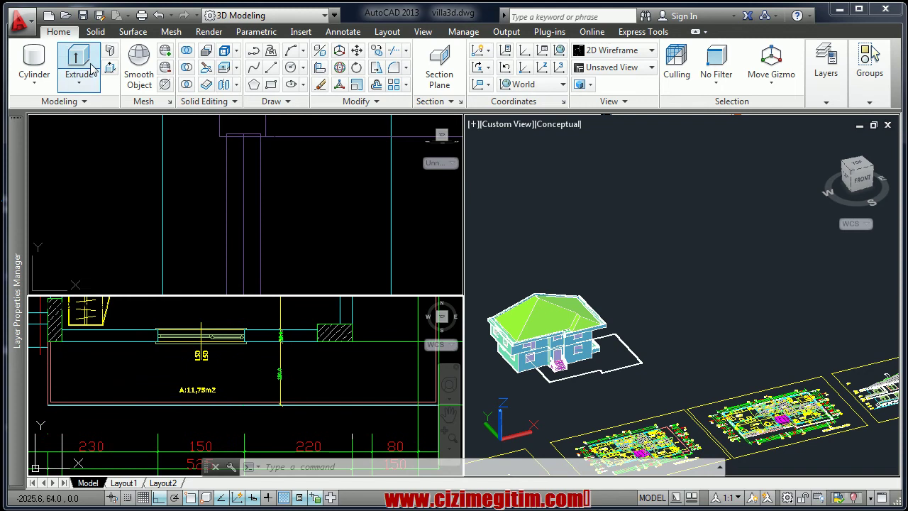
{"action": "left_click", "coordinate": [110, 50]}
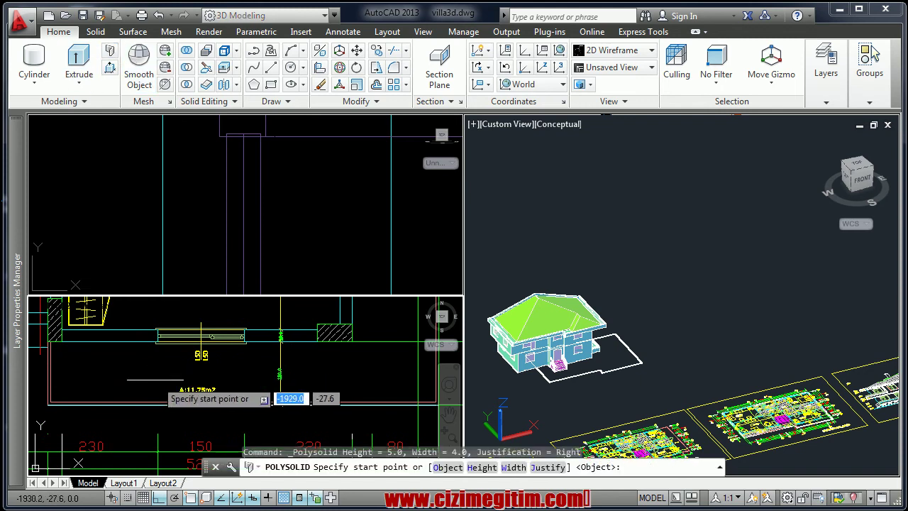
{"action": "scroll", "coordinate": [99, 363], "scroll_direction": "down", "scroll_amount": 2}
{"action": "scroll", "coordinate": [195, 358], "scroll_direction": "down", "scroll_amount": 1}
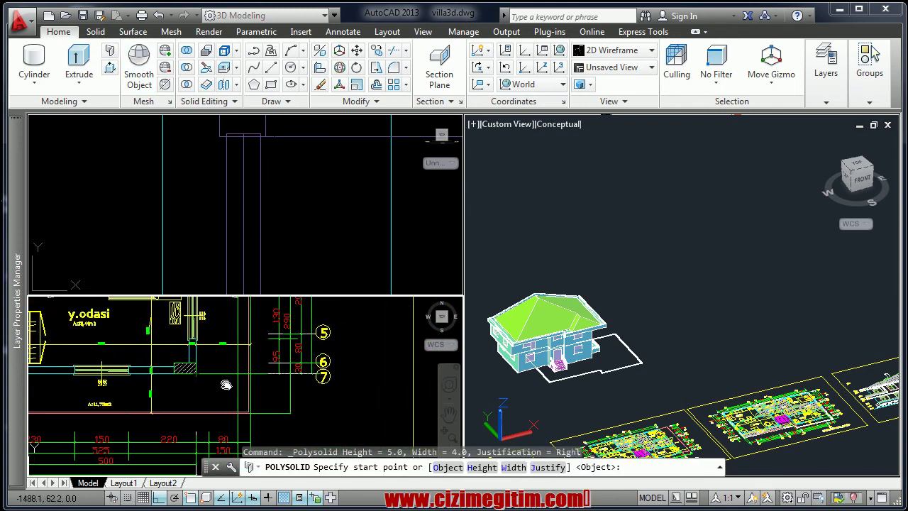
{"action": "scroll", "coordinate": [319, 362], "scroll_direction": "up", "scroll_amount": 1}
{"action": "key", "text": "Escape"}
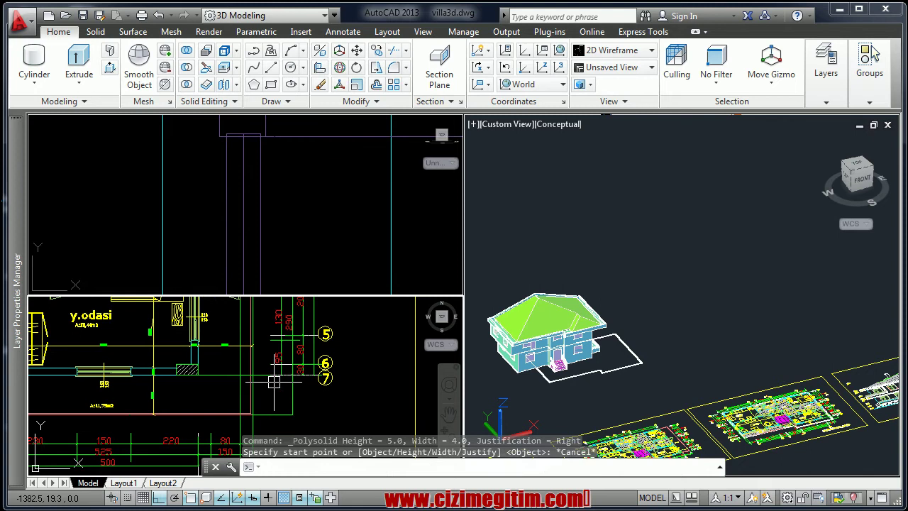
{"action": "type", "text": "dist"}
{"action": "key", "text": "Return"}
{"action": "scroll", "coordinate": [255, 361], "scroll_direction": "up", "scroll_amount": 2}
{"action": "scroll", "coordinate": [298, 411], "scroll_direction": "up", "scroll_amount": 2}
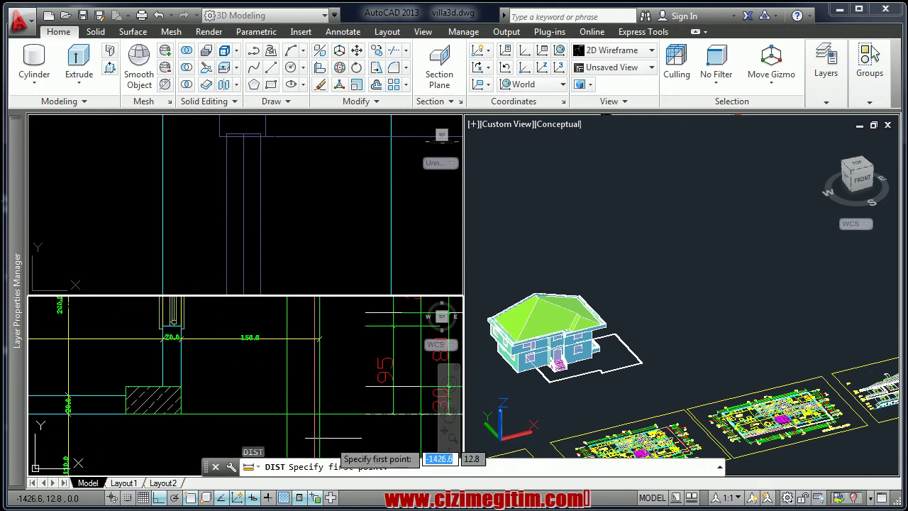
{"action": "left_click", "coordinate": [326, 425]}
{"action": "scroll", "coordinate": [195, 414], "scroll_direction": "up", "scroll_amount": 4}
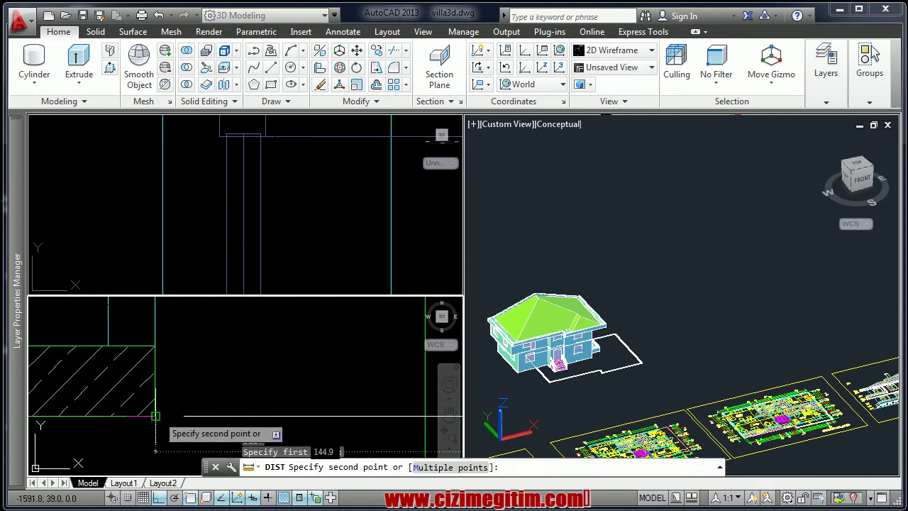
{"action": "left_click", "coordinate": [155, 415]}
{"action": "scroll", "coordinate": [152, 379], "scroll_direction": "up", "scroll_amount": 2}
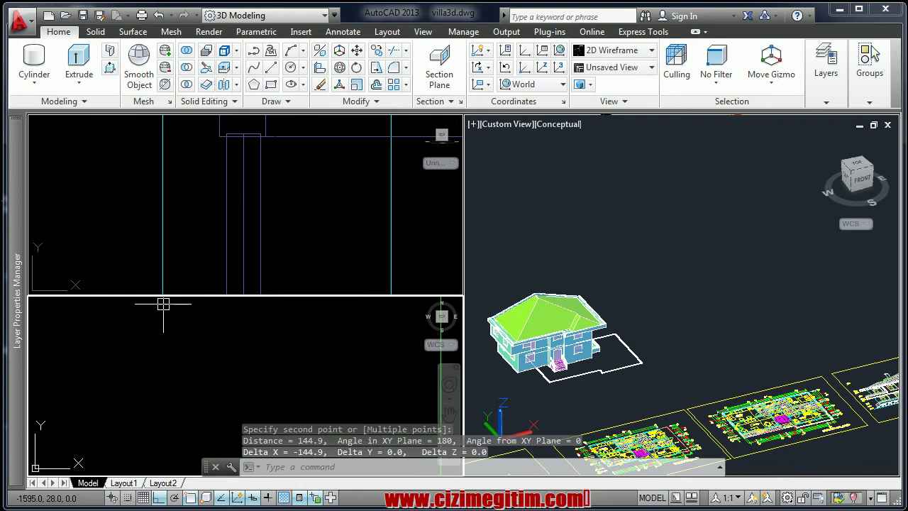
{"action": "scroll", "coordinate": [173, 359], "scroll_direction": "down", "scroll_amount": 2}
{"action": "right_click", "coordinate": [170, 358]}
{"action": "left_click", "coordinate": [234, 95]}
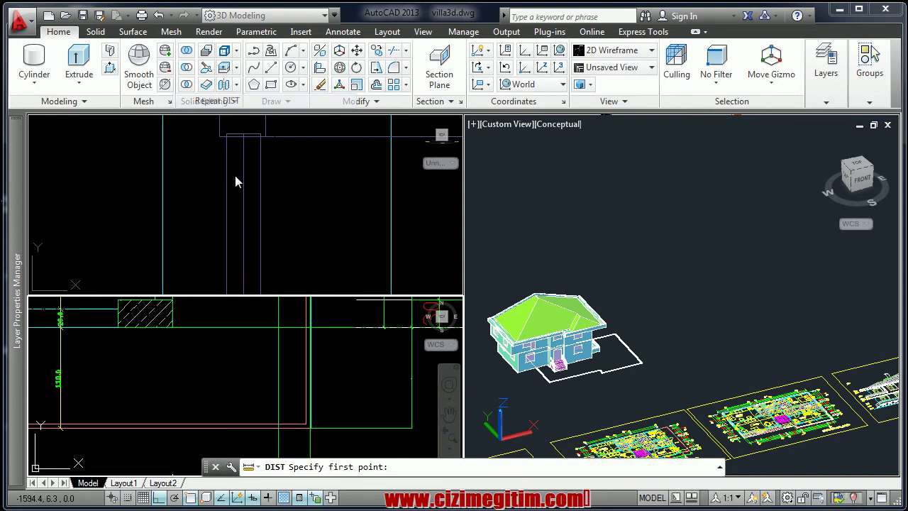
{"action": "left_click", "coordinate": [172, 327]}
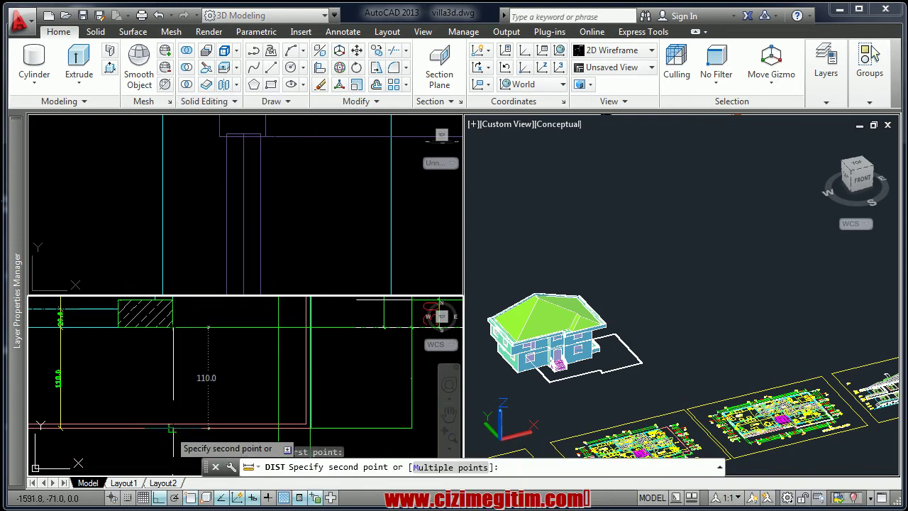
{"action": "key", "text": "Escape"}
{"action": "scroll", "coordinate": [212, 415], "scroll_direction": "down", "scroll_amount": 3}
{"action": "scroll", "coordinate": [251, 398], "scroll_direction": "up", "scroll_amount": 3}
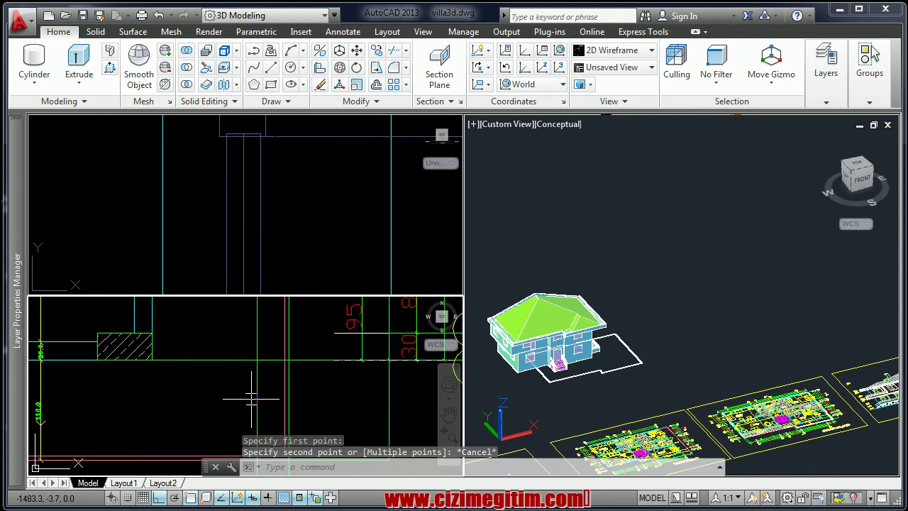
{"action": "left_click", "coordinate": [244, 375]}
- Hide the three balcony dimensions and a nearby object, four objects in all
{"action": "left_click", "coordinate": [241, 363]}
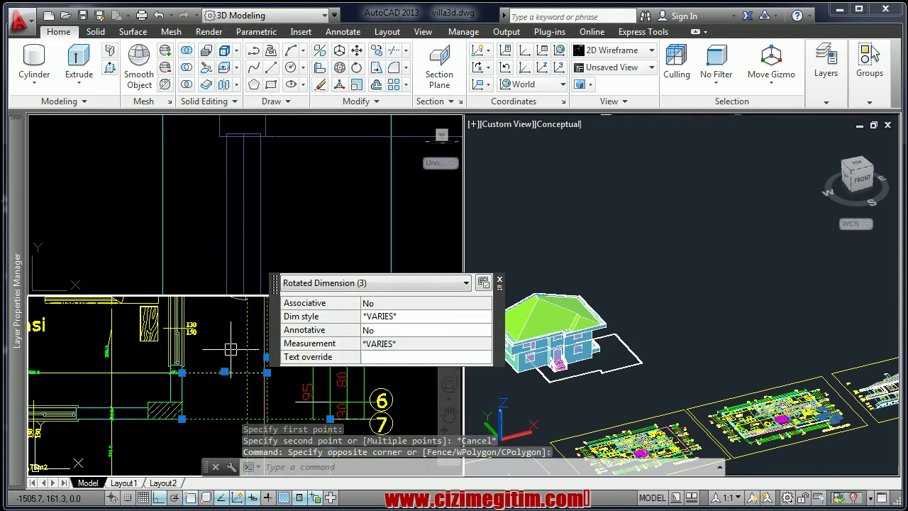
{"action": "scroll", "coordinate": [252, 389], "scroll_direction": "down", "scroll_amount": 5}
{"action": "scroll", "coordinate": [252, 389], "scroll_direction": "up", "scroll_amount": 3}
{"action": "scroll", "coordinate": [251, 389], "scroll_direction": "up", "scroll_amount": 2}
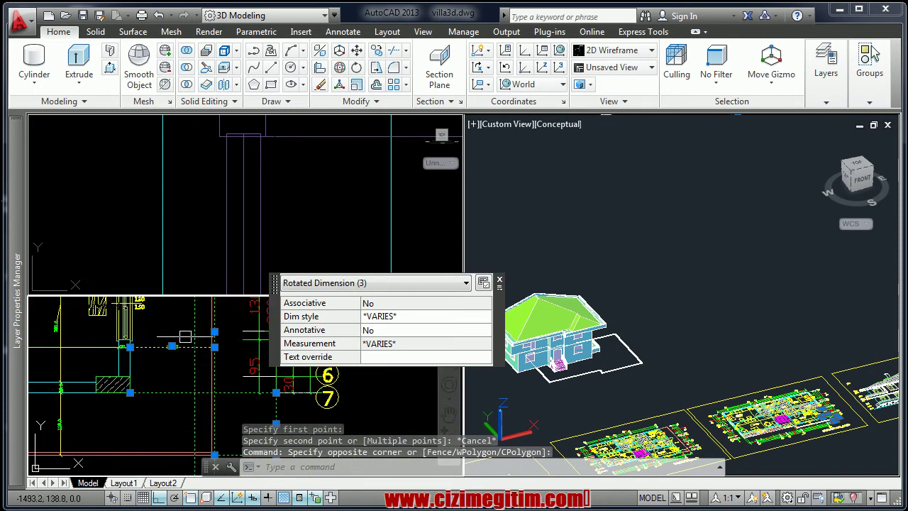
{"action": "scroll", "coordinate": [297, 419], "scroll_direction": "up", "scroll_amount": 2}
{"action": "scroll", "coordinate": [191, 382], "scroll_direction": "up", "scroll_amount": 1}
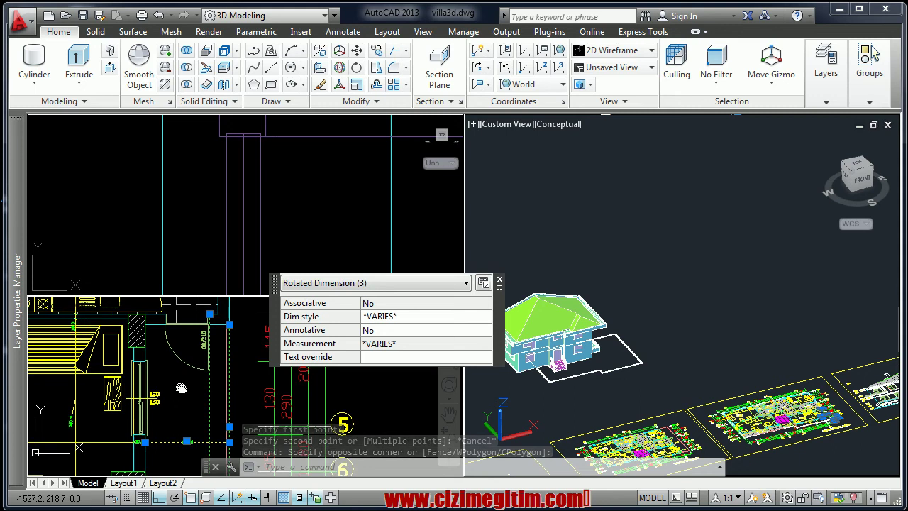
{"action": "scroll", "coordinate": [189, 369], "scroll_direction": "up", "scroll_amount": 1}
{"action": "left_click", "coordinate": [189, 369]}
{"action": "right_click", "coordinate": [158, 366]}
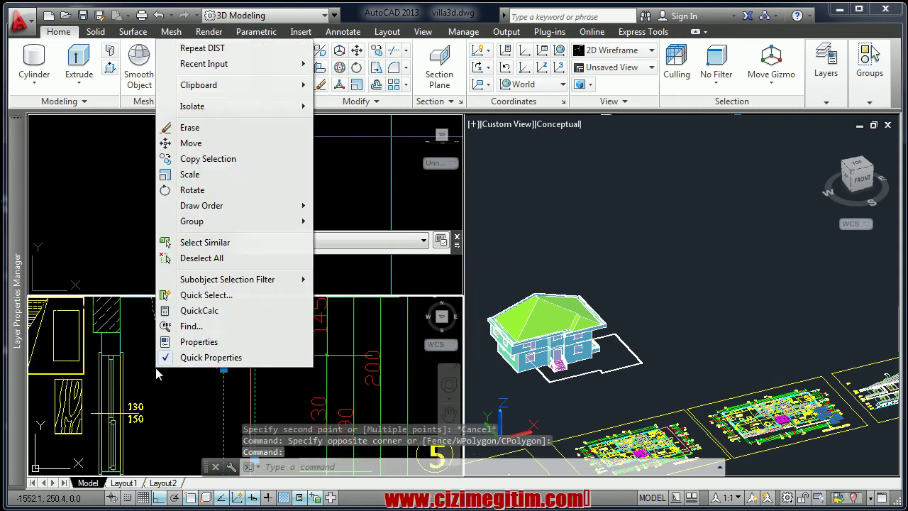
{"action": "mouse_move", "coordinate": [234, 107]}
{"action": "left_click", "coordinate": [340, 121]}
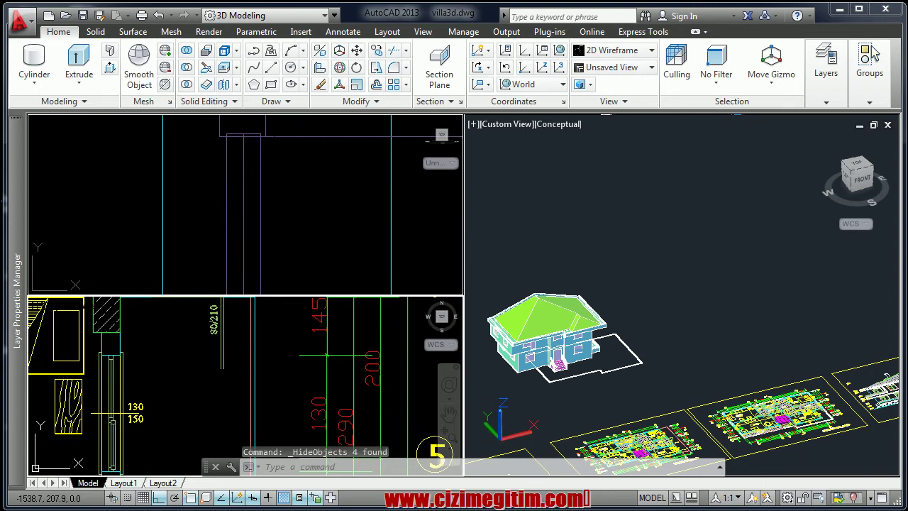
{"action": "scroll", "coordinate": [178, 383], "scroll_direction": "up", "scroll_amount": 2}
{"action": "scroll", "coordinate": [203, 375], "scroll_direction": "up", "scroll_amount": 1}
- Select the kapi door line plus nearby labels and lines around the room
{"action": "left_click", "coordinate": [176, 374]}
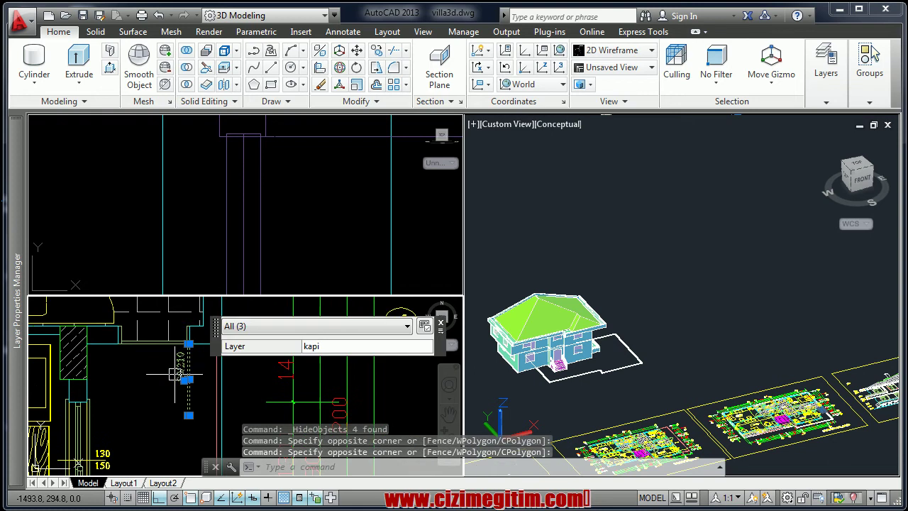
{"action": "scroll", "coordinate": [156, 369], "scroll_direction": "up", "scroll_amount": 2}
{"action": "scroll", "coordinate": [106, 426], "scroll_direction": "up", "scroll_amount": 2}
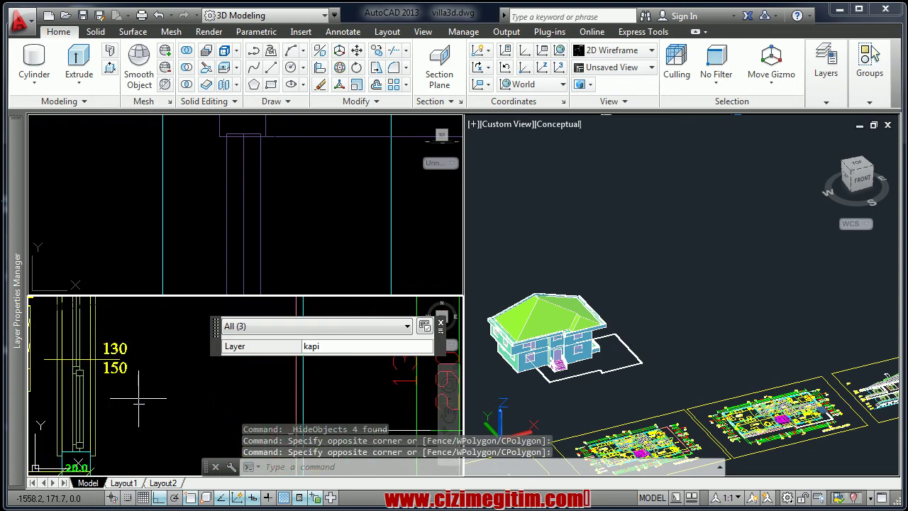
{"action": "left_click", "coordinate": [85, 352]}
{"action": "left_click", "coordinate": [120, 344]}
{"action": "scroll", "coordinate": [142, 376], "scroll_direction": "down", "scroll_amount": 2}
{"action": "scroll", "coordinate": [125, 395], "scroll_direction": "down", "scroll_amount": 2}
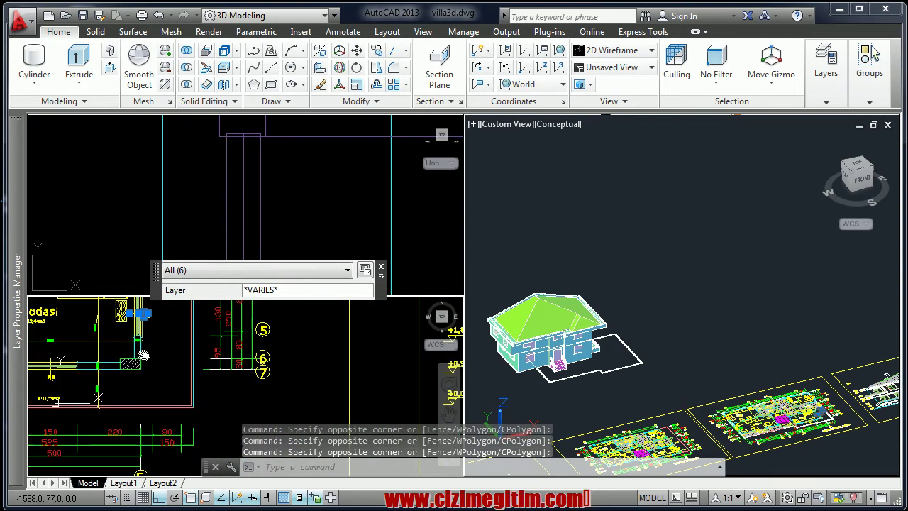
{"action": "scroll", "coordinate": [125, 394], "scroll_direction": "up", "scroll_amount": 2}
{"action": "left_click", "coordinate": [228, 363]}
{"action": "scroll", "coordinate": [129, 377], "scroll_direction": "up", "scroll_amount": 2}
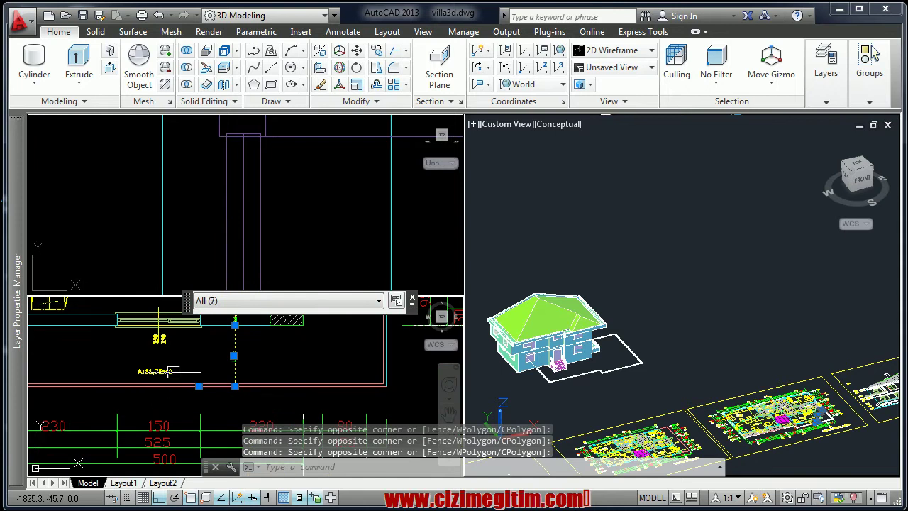
{"action": "left_click", "coordinate": [187, 366]}
{"action": "left_click", "coordinate": [135, 375]}
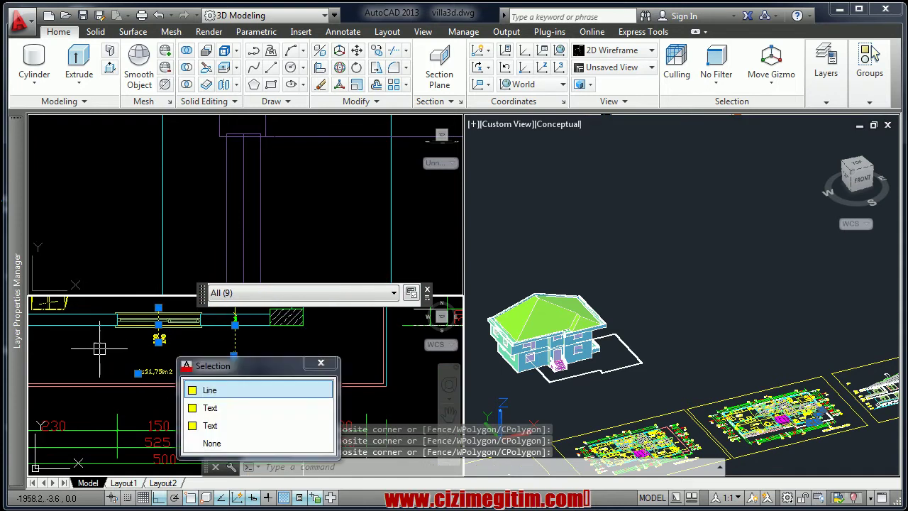
{"action": "scroll", "coordinate": [118, 355], "scroll_direction": "up", "scroll_amount": 3}
{"action": "left_click", "coordinate": [126, 328]}
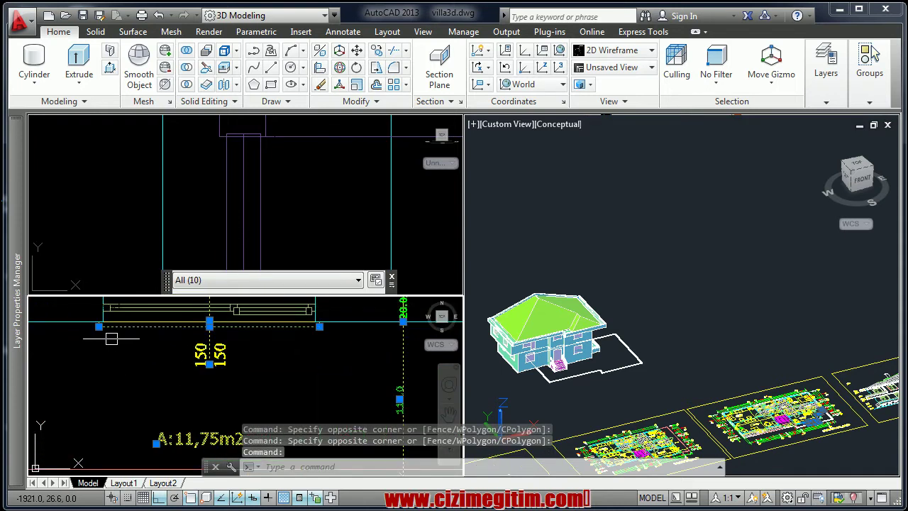
{"action": "scroll", "coordinate": [120, 351], "scroll_direction": "down", "scroll_amount": 2}
{"action": "scroll", "coordinate": [116, 361], "scroll_direction": "up", "scroll_amount": 2}
- Add the 145 and 200 dimensions and remaining lines, then hide all 17 selected objects
{"action": "left_click", "coordinate": [278, 354]}
{"action": "scroll", "coordinate": [181, 340], "scroll_direction": "down", "scroll_amount": 2}
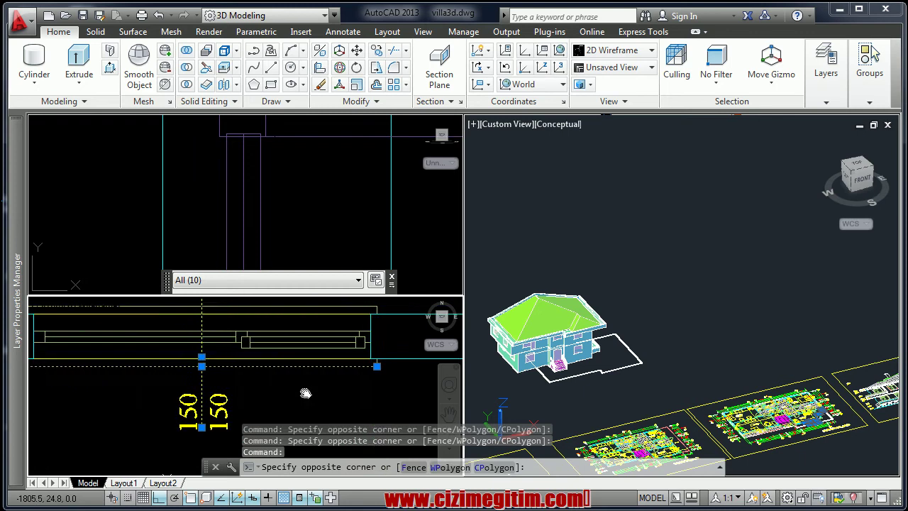
{"action": "left_click", "coordinate": [63, 377]}
{"action": "scroll", "coordinate": [78, 390], "scroll_direction": "up", "scroll_amount": 2}
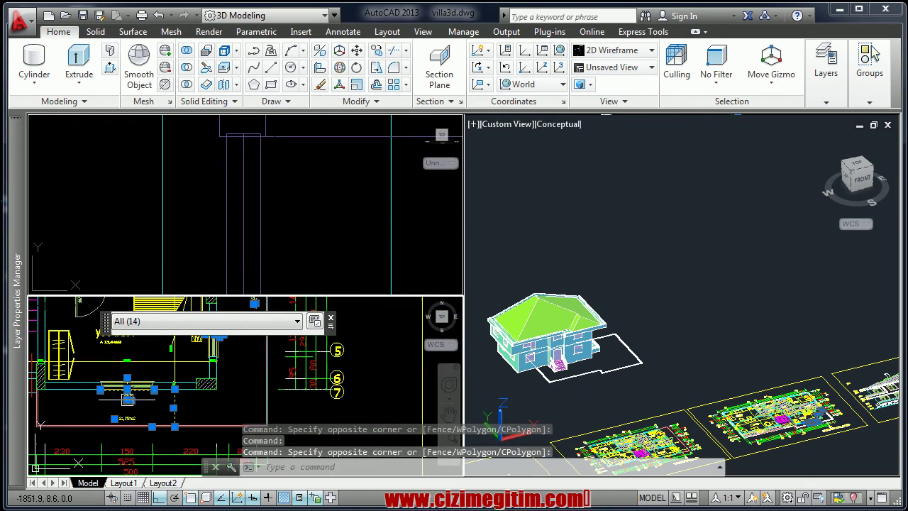
{"action": "scroll", "coordinate": [106, 404], "scroll_direction": "up", "scroll_amount": 1}
{"action": "scroll", "coordinate": [142, 426], "scroll_direction": "up", "scroll_amount": 1}
{"action": "scroll", "coordinate": [170, 446], "scroll_direction": "up", "scroll_amount": 1}
{"action": "scroll", "coordinate": [170, 445], "scroll_direction": "up", "scroll_amount": 1}
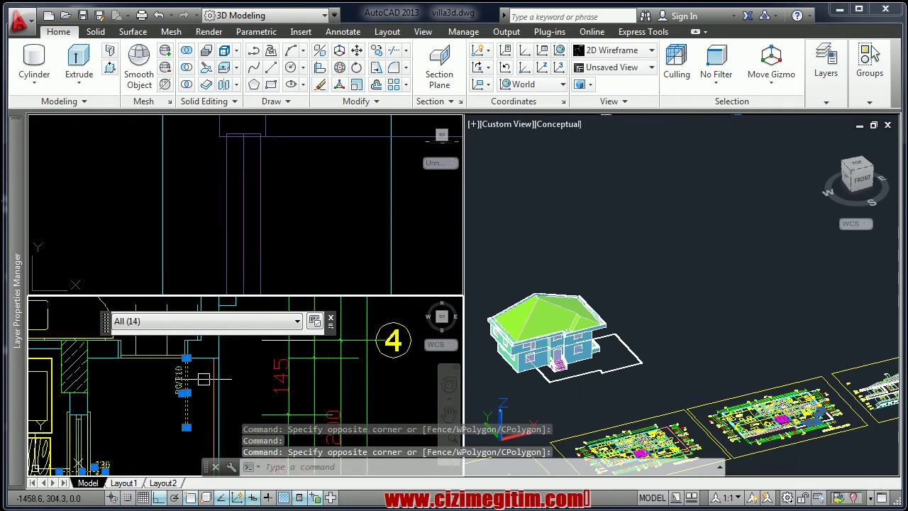
{"action": "scroll", "coordinate": [156, 440], "scroll_direction": "up", "scroll_amount": 1}
{"action": "scroll", "coordinate": [142, 434], "scroll_direction": "up", "scroll_amount": 1}
{"action": "scroll", "coordinate": [127, 427], "scroll_direction": "up", "scroll_amount": 1}
{"action": "scroll", "coordinate": [127, 428], "scroll_direction": "up", "scroll_amount": 1}
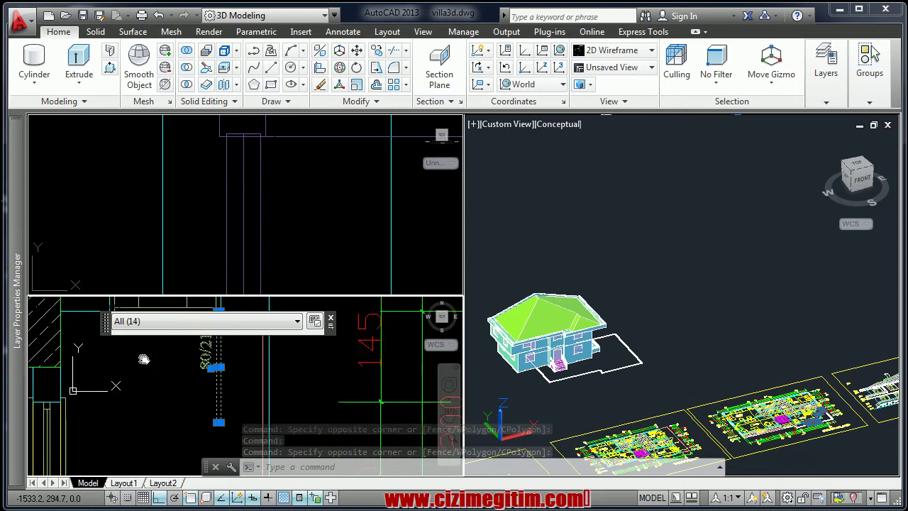
{"action": "scroll", "coordinate": [124, 433], "scroll_direction": "up", "scroll_amount": 1}
{"action": "scroll", "coordinate": [117, 426], "scroll_direction": "up", "scroll_amount": 1}
{"action": "scroll", "coordinate": [107, 423], "scroll_direction": "up", "scroll_amount": 1}
{"action": "left_click", "coordinate": [107, 423]}
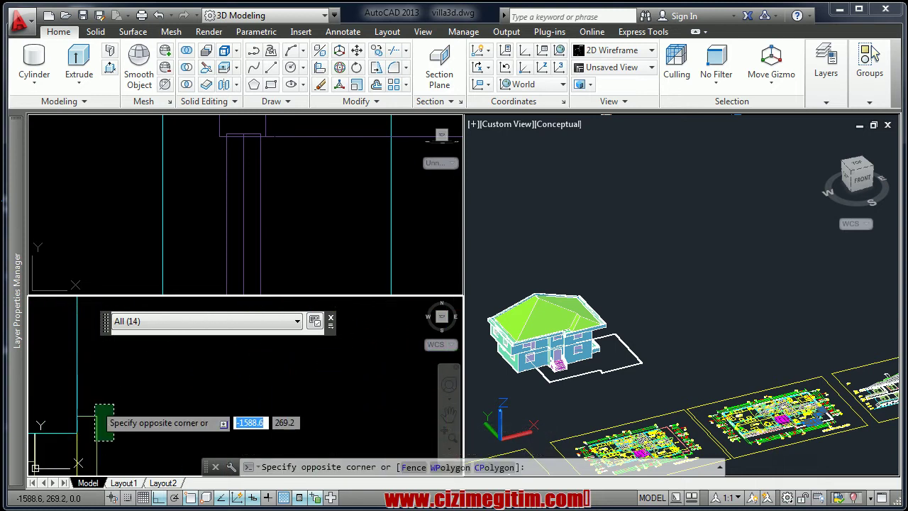
{"action": "scroll", "coordinate": [106, 423], "scroll_direction": "down", "scroll_amount": 2}
{"action": "scroll", "coordinate": [117, 397], "scroll_direction": "down", "scroll_amount": 2}
{"action": "scroll", "coordinate": [134, 348], "scroll_direction": "down", "scroll_amount": 2}
{"action": "scroll", "coordinate": [135, 344], "scroll_direction": "up", "scroll_amount": 2}
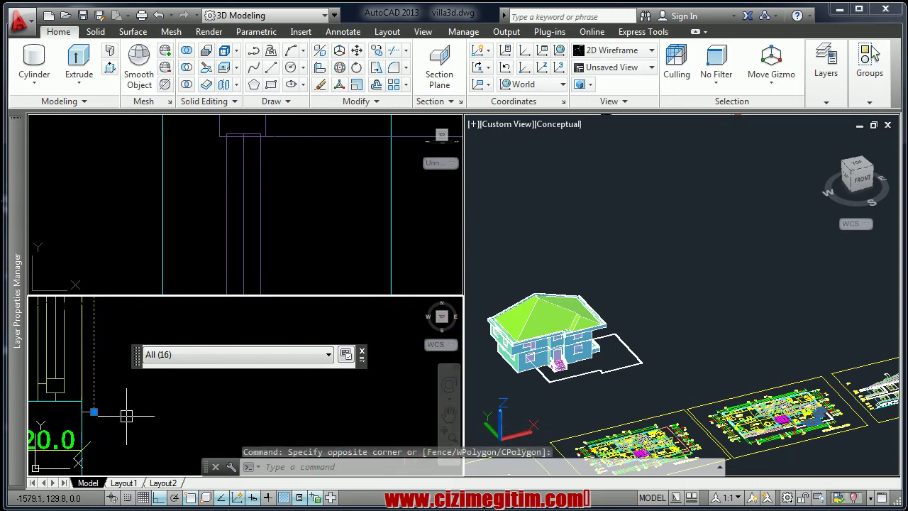
{"action": "left_click", "coordinate": [90, 393]}
{"action": "right_click", "coordinate": [90, 390]}
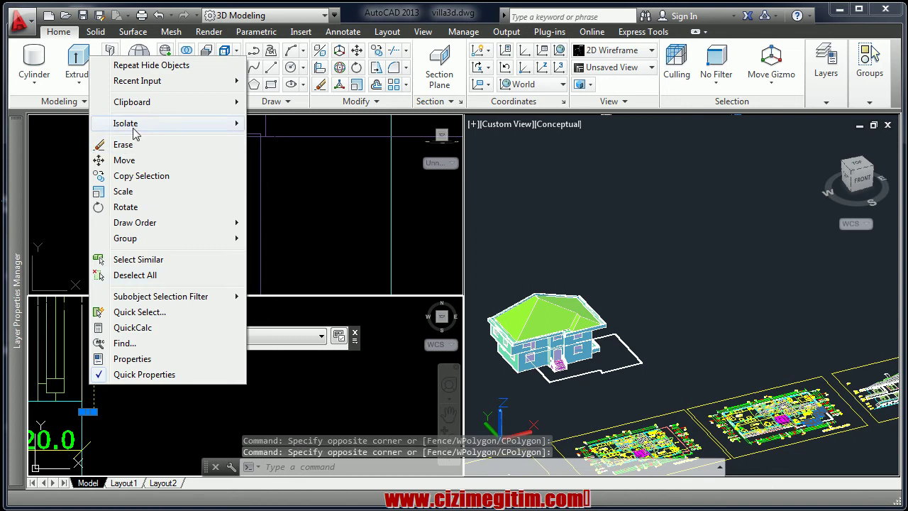
{"action": "left_click", "coordinate": [264, 138]}
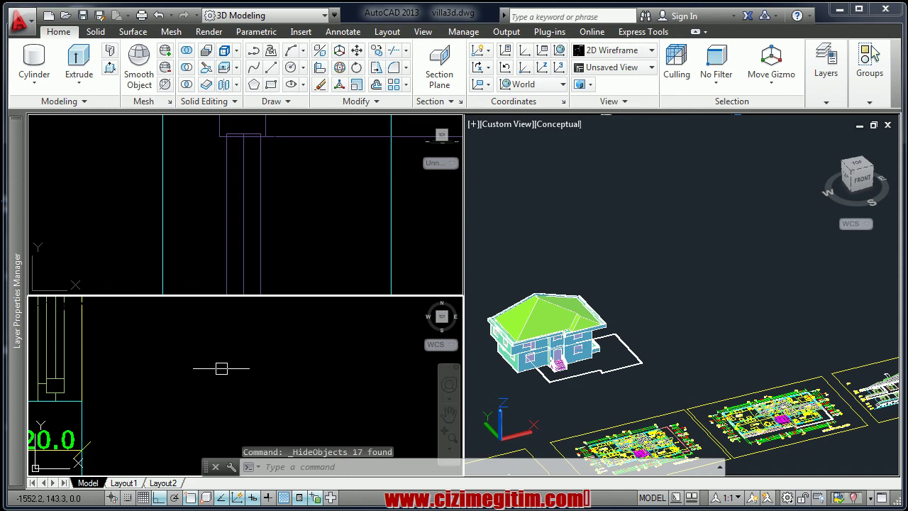
- Offset the outline below the y.odasi room by 20 units
{"action": "scroll", "coordinate": [217, 367], "scroll_direction": "down", "scroll_amount": 3}
{"action": "scroll", "coordinate": [213, 376], "scroll_direction": "up", "scroll_amount": 1}
{"action": "scroll", "coordinate": [212, 379], "scroll_direction": "up", "scroll_amount": 1}
{"action": "scroll", "coordinate": [212, 379], "scroll_direction": "up", "scroll_amount": 1}
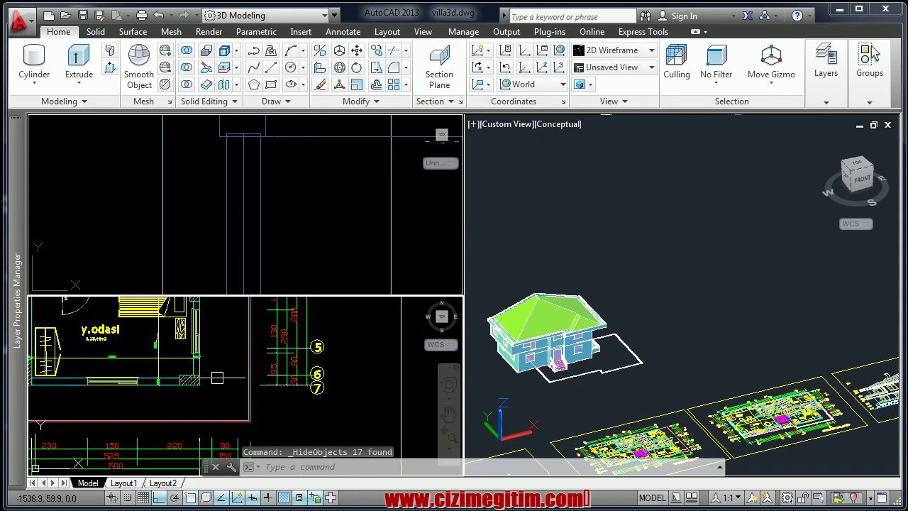
{"action": "scroll", "coordinate": [149, 411], "scroll_direction": "up", "scroll_amount": 1}
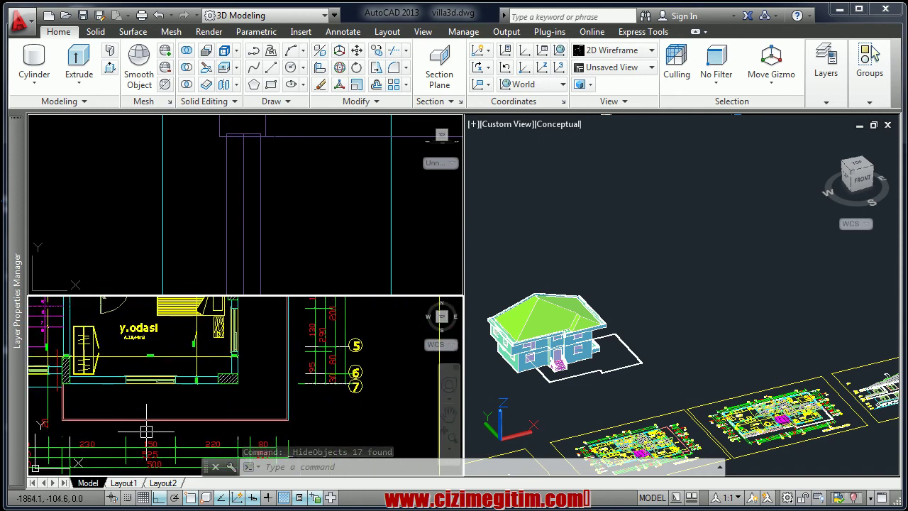
{"action": "type", "text": "o"}
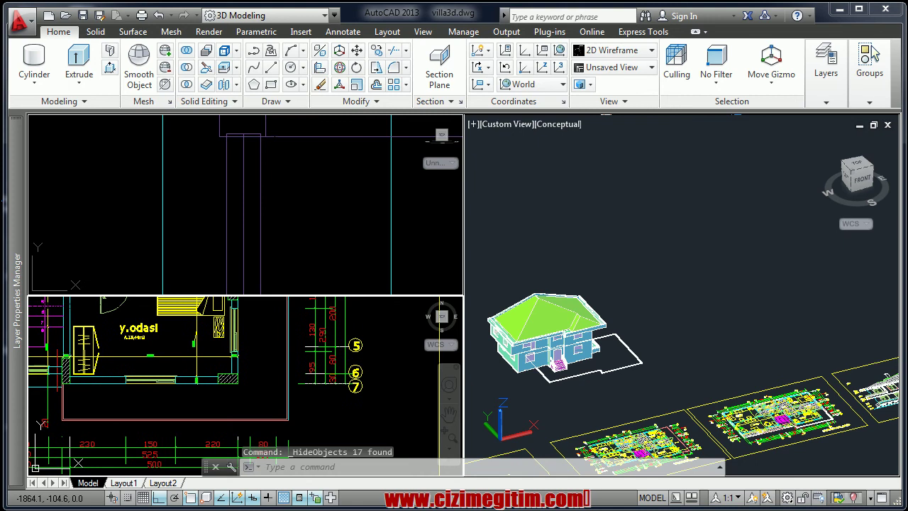
{"action": "type", "text": "o"}
{"action": "key", "text": "Return"}
{"action": "type", "text": "20"}
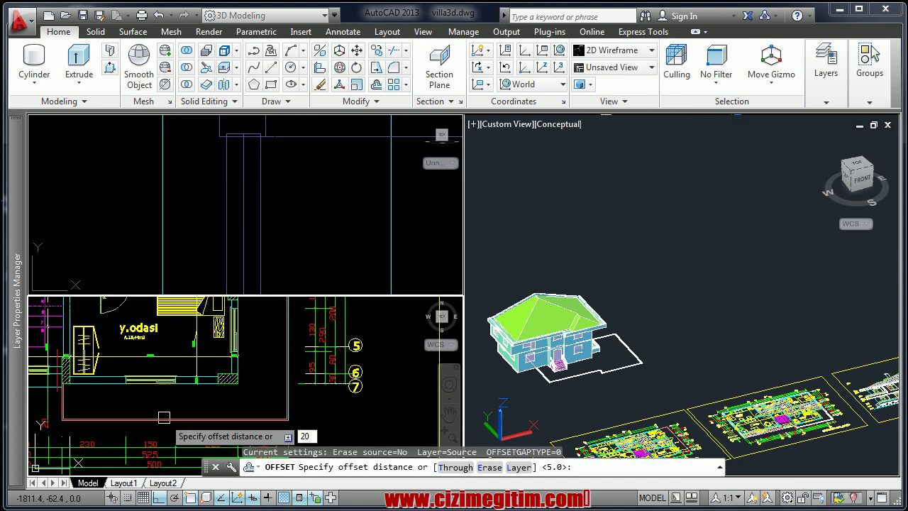
{"action": "key", "text": "Return"}
{"action": "scroll", "coordinate": [163, 417], "scroll_direction": "up", "scroll_amount": 2}
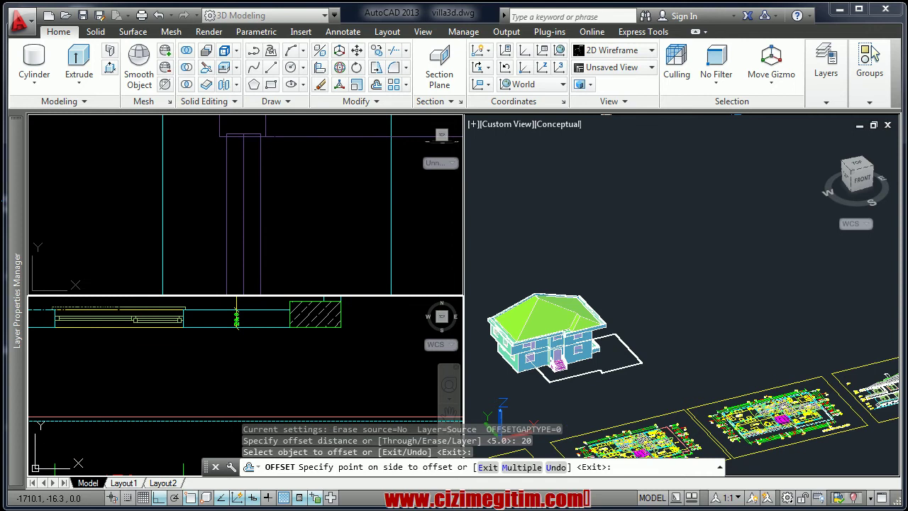
{"action": "left_click", "coordinate": [244, 381]}
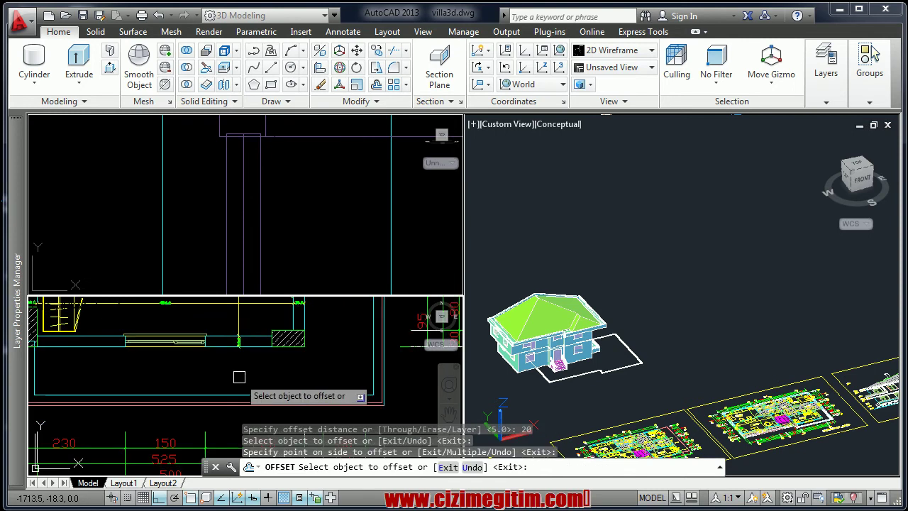
{"action": "right_click", "coordinate": [279, 372]}
{"action": "left_click", "coordinate": [287, 378]}
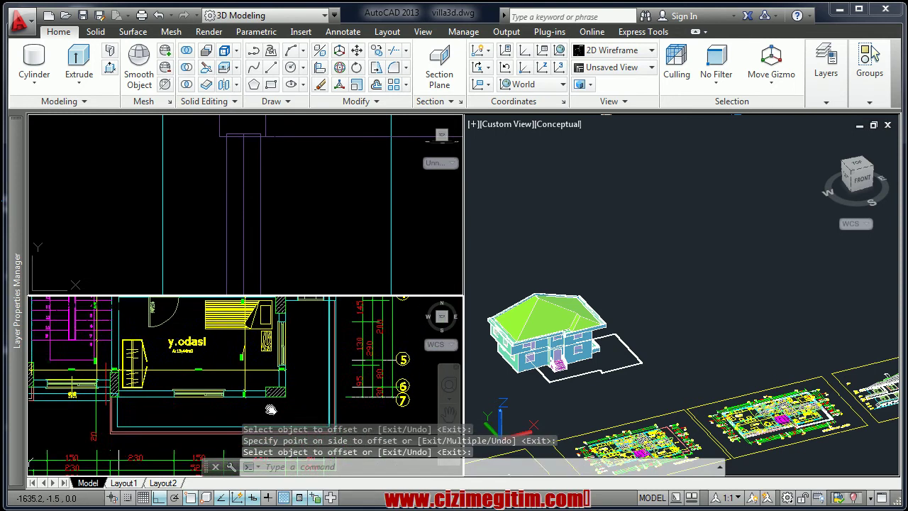
- Start PRESSPULL and reframe the plan on the y.odasi room, undoing an accidental polyline stretch
{"action": "middle_click_drag", "start_coordinate": [280, 377], "coordinate": [264, 370]}
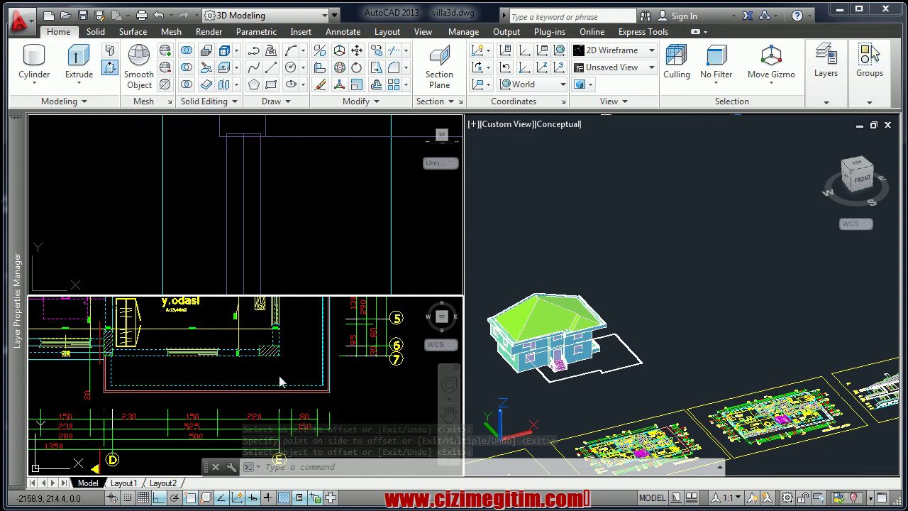
{"action": "key", "text": "Return"}
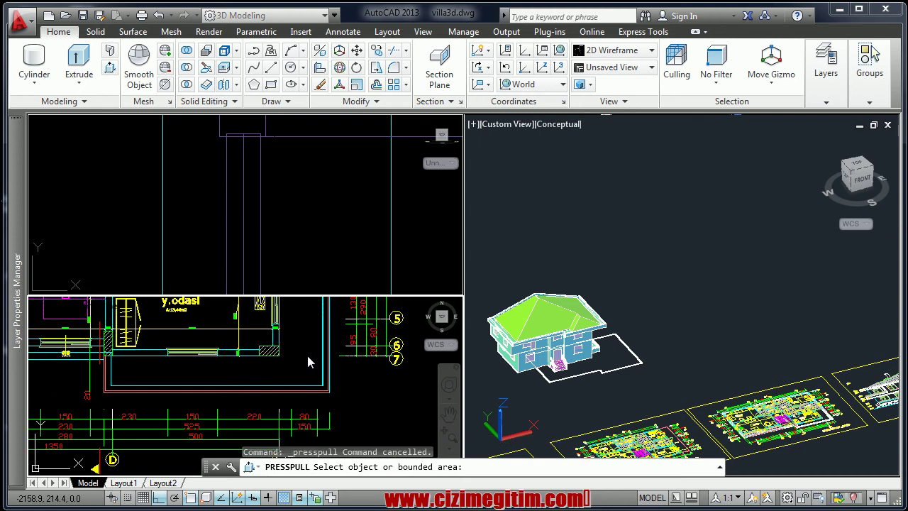
{"action": "scroll", "coordinate": [287, 363], "scroll_direction": "down", "scroll_amount": 1}
{"action": "middle_click_drag", "start_coordinate": [287, 363], "coordinate": [263, 385]}
{"action": "scroll", "coordinate": [263, 385], "scroll_direction": "up", "scroll_amount": 1}
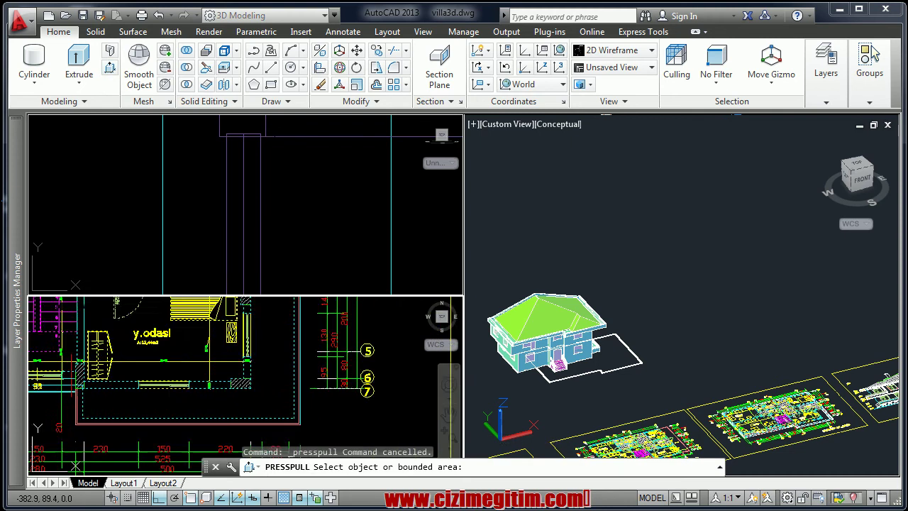
{"action": "scroll", "coordinate": [241, 386], "scroll_direction": "up", "scroll_amount": 1}
{"action": "scroll", "coordinate": [220, 386], "scroll_direction": "up", "scroll_amount": 1}
{"action": "scroll", "coordinate": [198, 387], "scroll_direction": "up", "scroll_amount": 1}
{"action": "scroll", "coordinate": [198, 388], "scroll_direction": "up", "scroll_amount": 2}
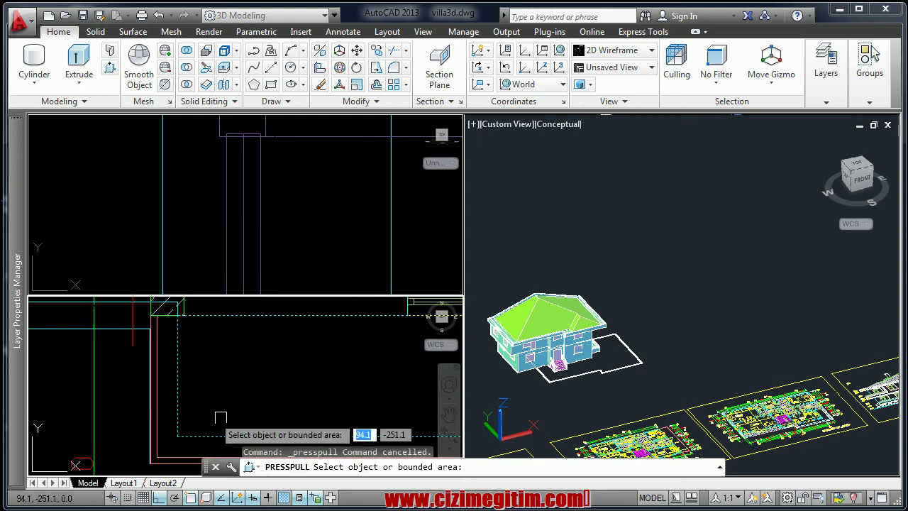
{"action": "left_click", "coordinate": [178, 326]}
{"action": "scroll", "coordinate": [152, 353], "scroll_direction": "up", "scroll_amount": 1}
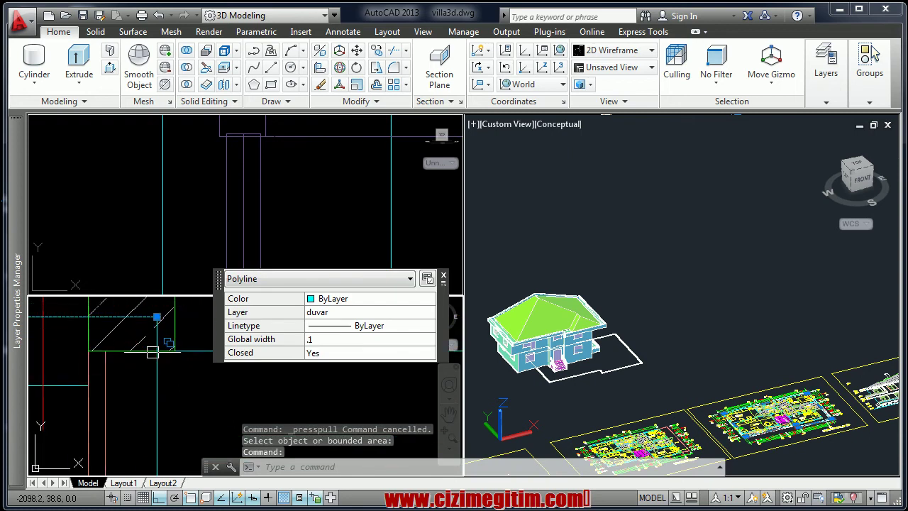
{"action": "left_click", "coordinate": [157, 316]}
{"action": "key", "text": "Escape"}
{"action": "scroll", "coordinate": [170, 389], "scroll_direction": "down", "scroll_amount": 2}
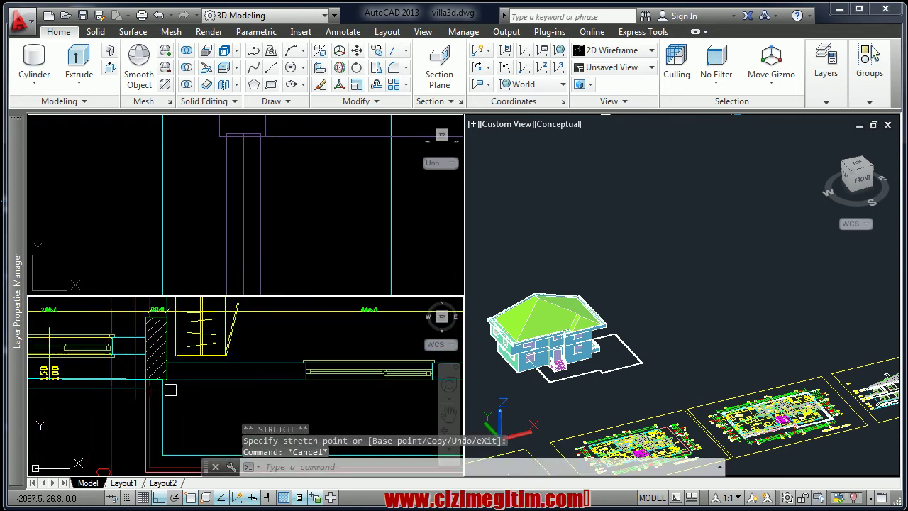
{"action": "scroll", "coordinate": [171, 389], "scroll_direction": "down", "scroll_amount": 1}
{"action": "scroll", "coordinate": [170, 383], "scroll_direction": "down", "scroll_amount": 2}
{"action": "scroll", "coordinate": [163, 419], "scroll_direction": "up", "scroll_amount": 2}
{"action": "mouse_move", "coordinate": [171, 420]}
{"action": "middle_mouse_down"}
{"action": "mouse_move", "coordinate": [155, 437]}
{"action": "mouse_move", "coordinate": [153, 425]}
{"action": "middle_mouse_up"}
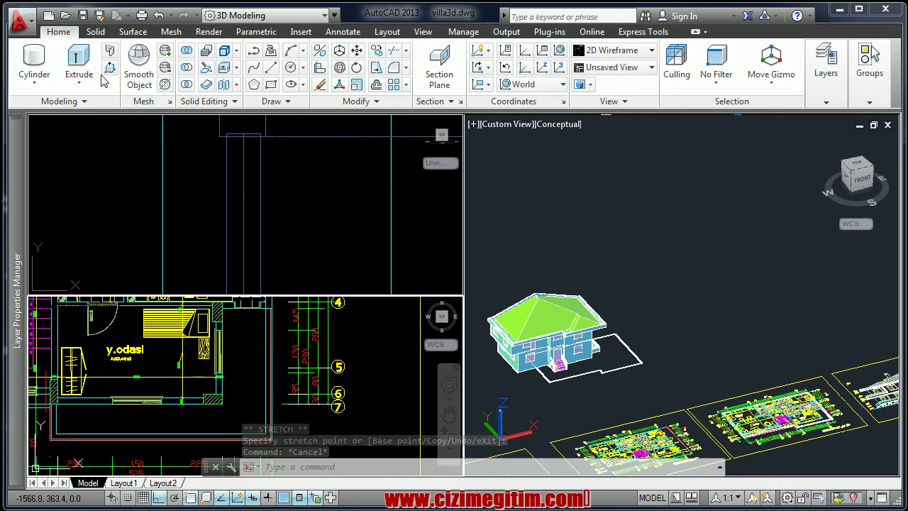
- Extrude the balcony slab area 12 units thick
{"action": "left_click", "coordinate": [183, 419]}
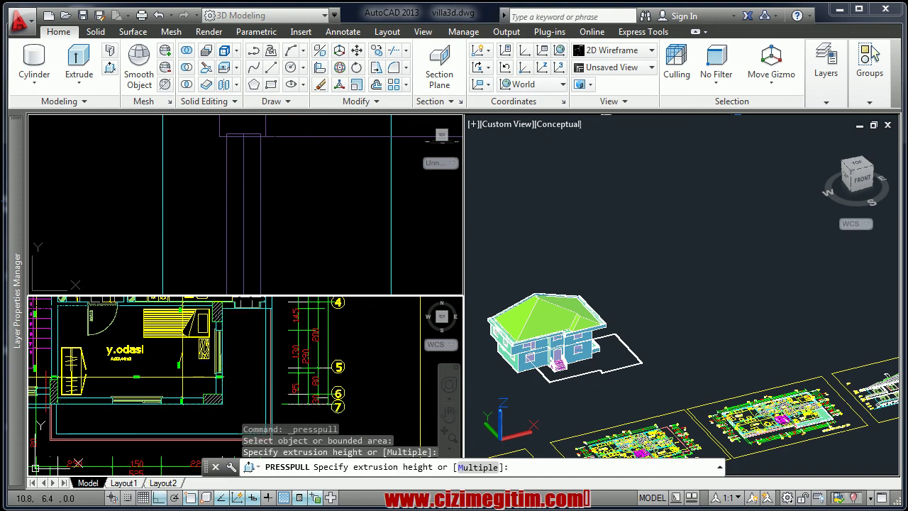
{"action": "type", "text": "12"}
{"action": "key", "text": "Return"}
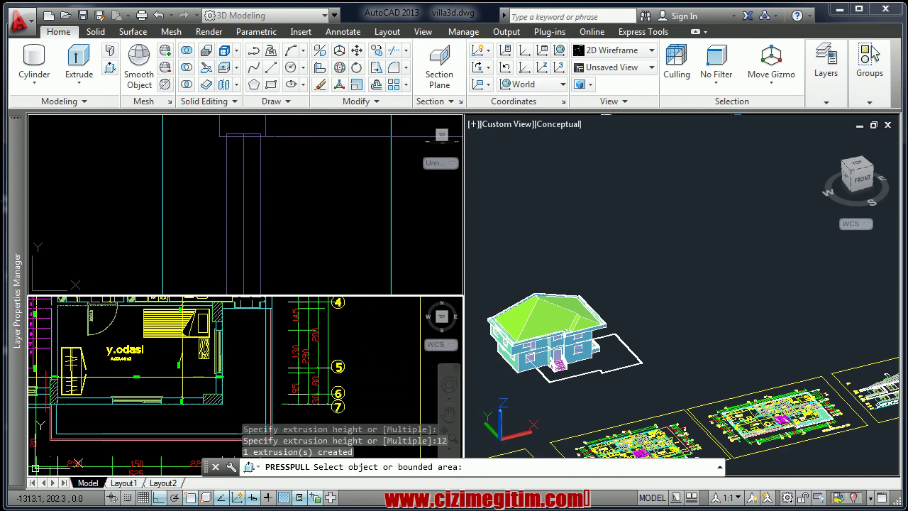
{"action": "left_click", "coordinate": [372, 346]}
{"action": "scroll", "coordinate": [258, 324], "scroll_direction": "up", "scroll_amount": 3}
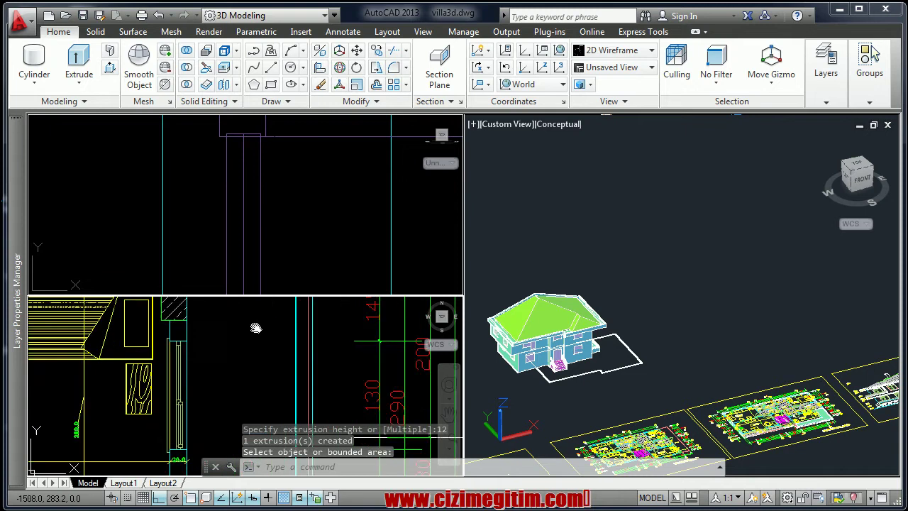
{"action": "scroll", "coordinate": [310, 389], "scroll_direction": "down", "scroll_amount": 3}
{"action": "scroll", "coordinate": [310, 388], "scroll_direction": "down", "scroll_amount": 1}
{"action": "scroll", "coordinate": [314, 383], "scroll_direction": "down", "scroll_amount": 1}
{"action": "scroll", "coordinate": [319, 377], "scroll_direction": "down", "scroll_amount": 1}
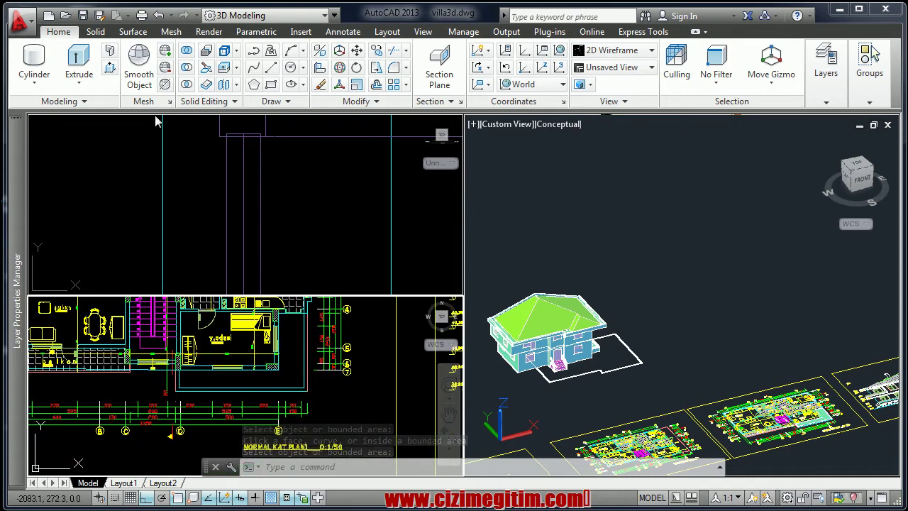
- Start a polysolid with height 70, width 20 and Right justification
{"action": "left_click", "coordinate": [110, 51]}
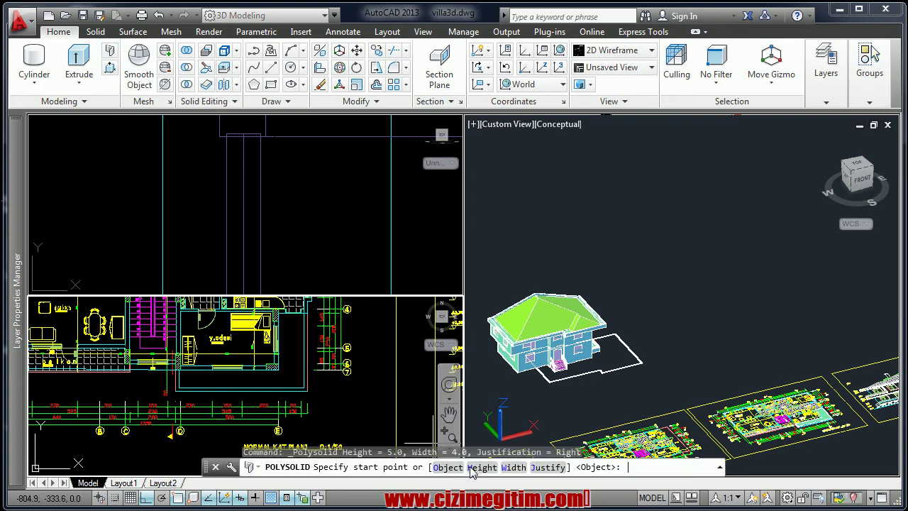
{"action": "left_click", "coordinate": [470, 468]}
{"action": "type", "text": "70"}
{"action": "key", "text": "Return"}
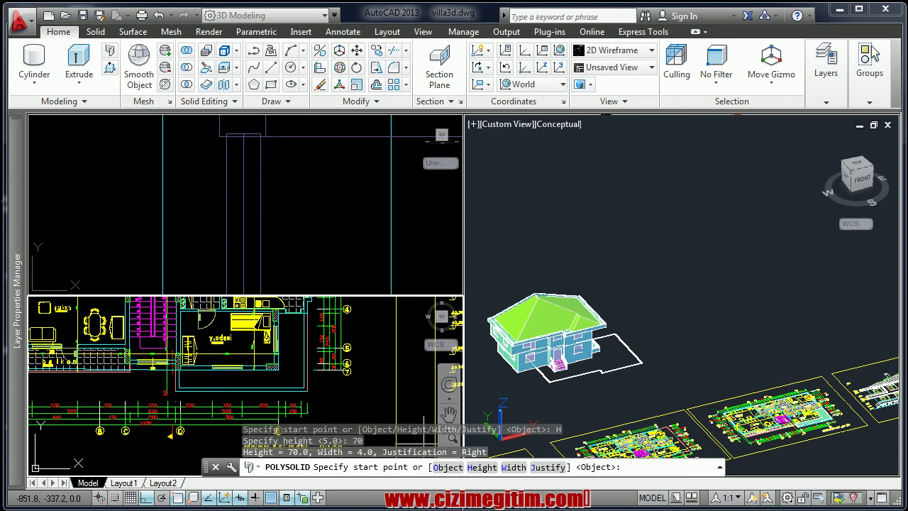
{"action": "left_click", "coordinate": [514, 467]}
{"action": "type", "text": "20"}
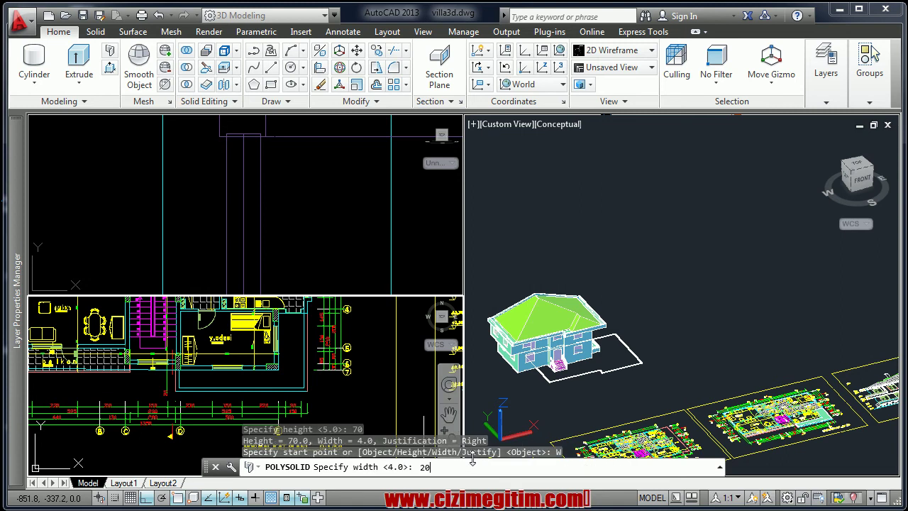
{"action": "key", "text": "Return"}
{"action": "left_click", "coordinate": [541, 468]}
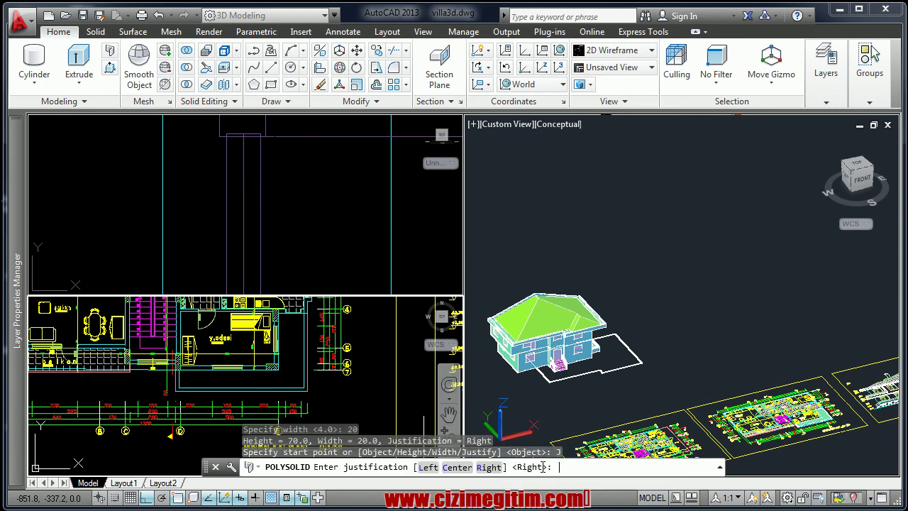
{"action": "left_click", "coordinate": [489, 468]}
{"action": "scroll", "coordinate": [142, 369], "scroll_direction": "up", "scroll_amount": 5}
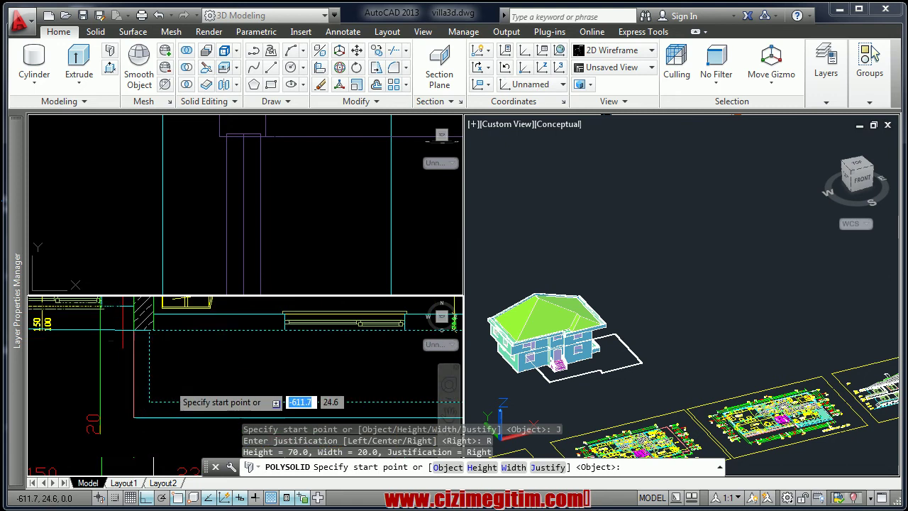
- Trace the parapet along the three slab edges from the corner, then finish the polysolid
{"action": "left_click", "coordinate": [134, 329]}
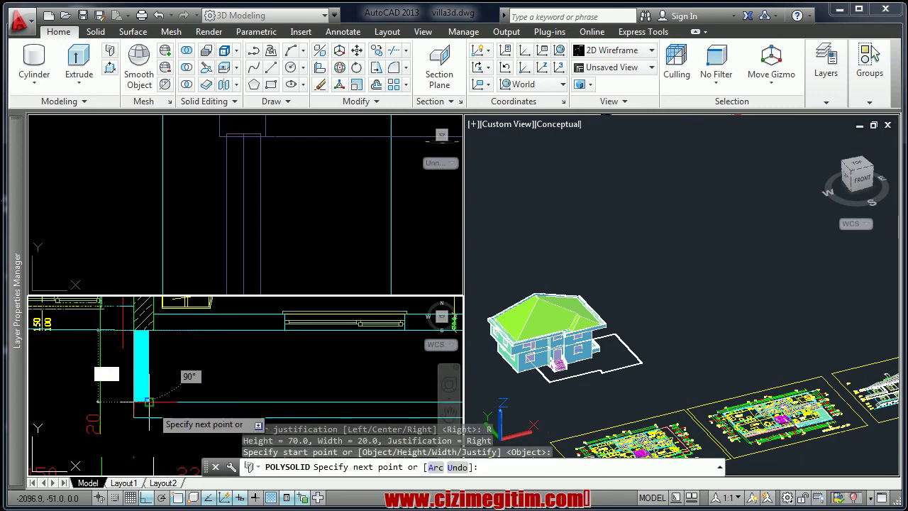
{"action": "left_click", "coordinate": [134, 417]}
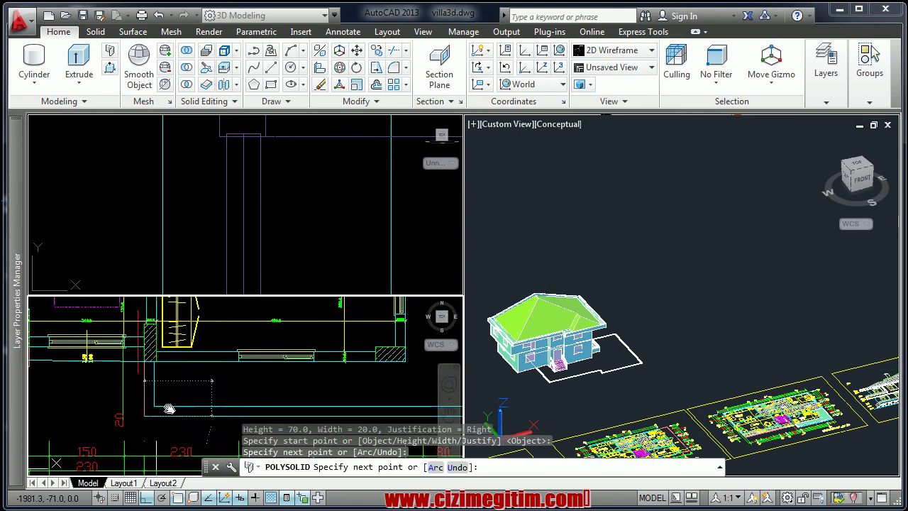
{"action": "middle_click_drag", "start_coordinate": [283, 438], "coordinate": [162, 416]}
{"action": "left_click", "coordinate": [354, 364]}
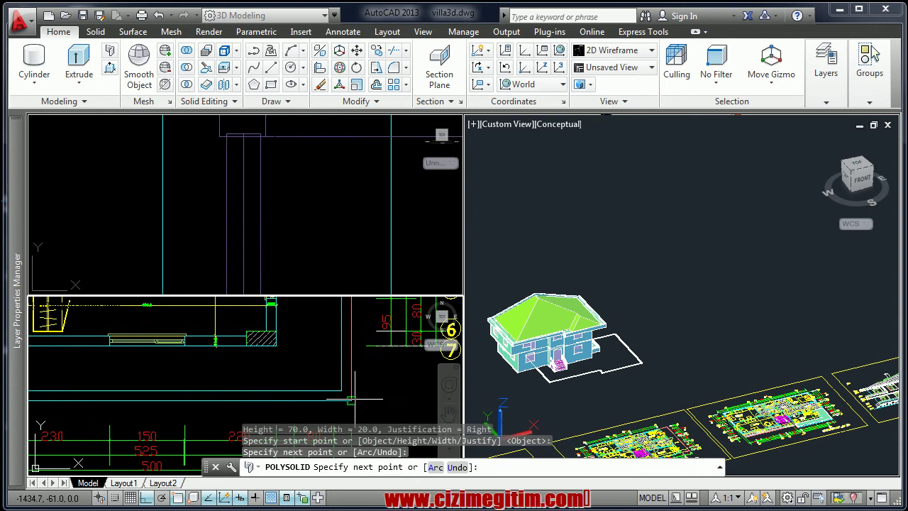
{"action": "mouse_move", "coordinate": [324, 231]}
{"action": "middle_mouse_down"}
{"action": "mouse_move", "coordinate": [312, 330]}
{"action": "mouse_move", "coordinate": [236, 417]}
{"action": "middle_mouse_up"}
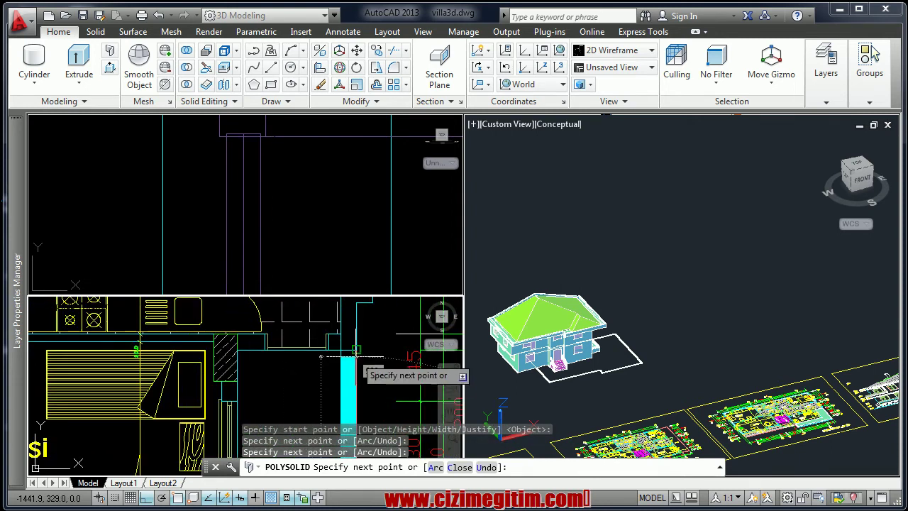
{"action": "left_click", "coordinate": [354, 350]}
{"action": "right_click", "coordinate": [354, 349]}
{"action": "left_click", "coordinate": [383, 357]}
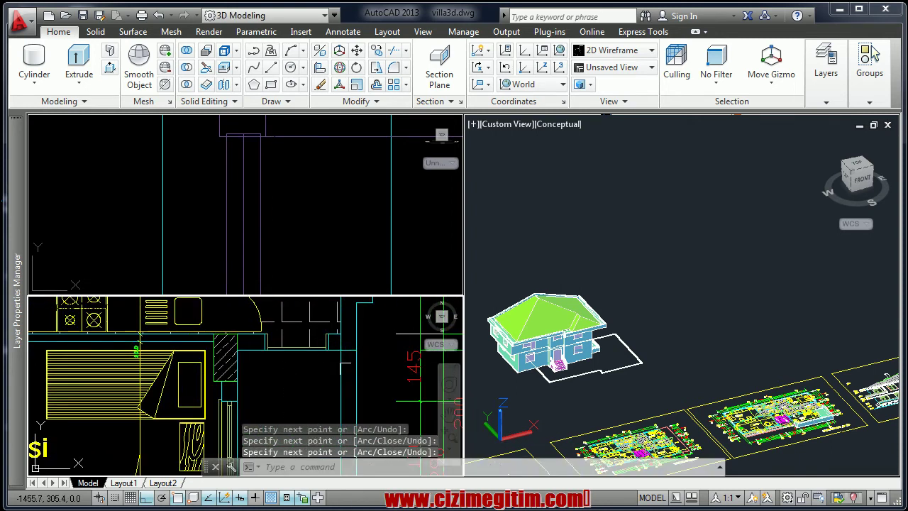
- In the 3D view, start a second polysolid with height 5, width 4 and Center justification
{"action": "left_click", "coordinate": [732, 348]}
{"action": "scroll", "coordinate": [648, 312], "scroll_direction": "up", "scroll_amount": 5}
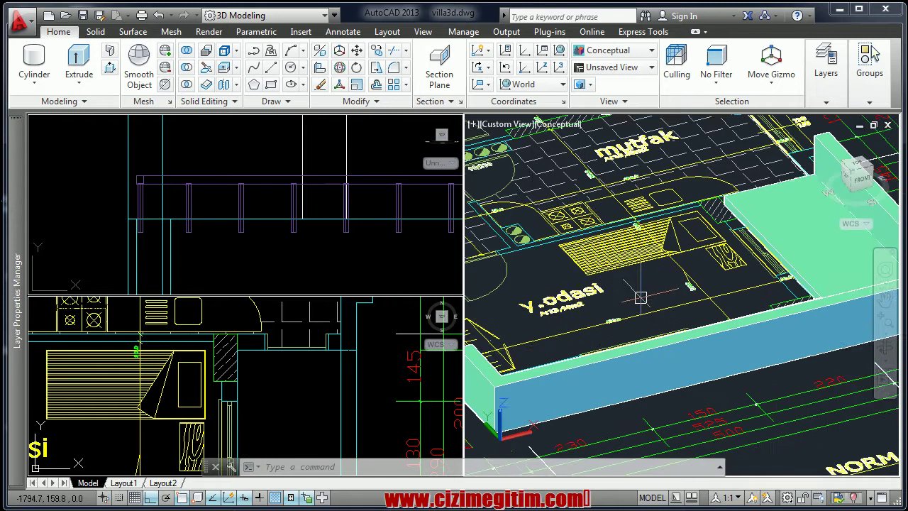
{"action": "scroll", "coordinate": [539, 347], "scroll_direction": "up", "scroll_amount": 2}
{"action": "scroll", "coordinate": [527, 383], "scroll_direction": "up", "scroll_amount": 2}
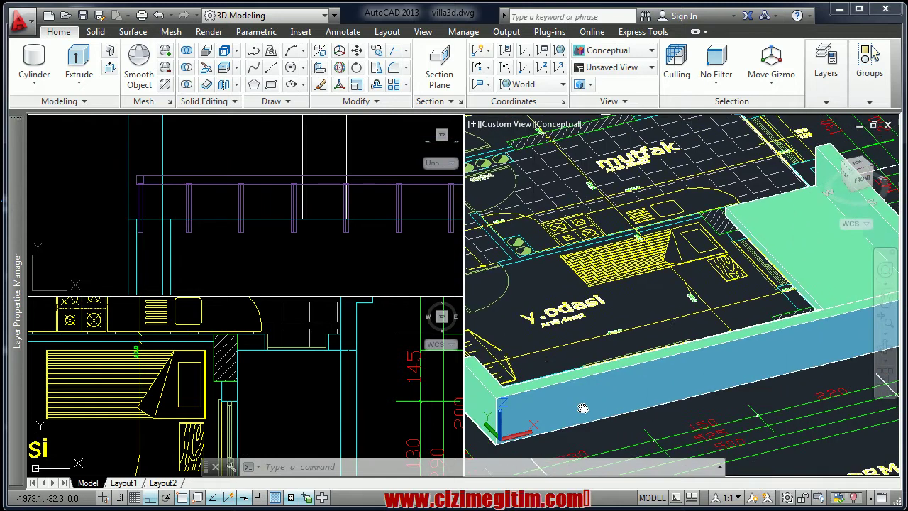
{"action": "scroll", "coordinate": [532, 409], "scroll_direction": "up", "scroll_amount": 2}
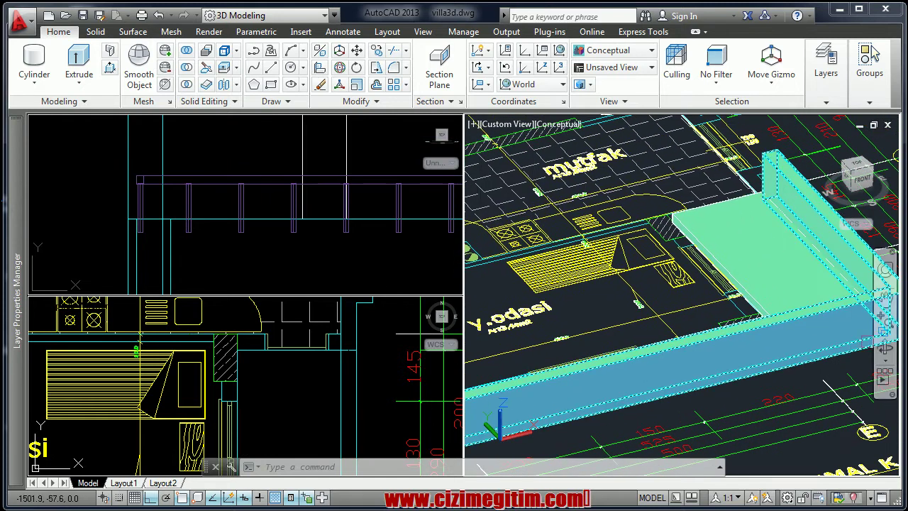
{"action": "scroll", "coordinate": [553, 334], "scroll_direction": "down", "scroll_amount": 3}
{"action": "middle_click_drag", "start_coordinate": [554, 332], "coordinate": [583, 329]}
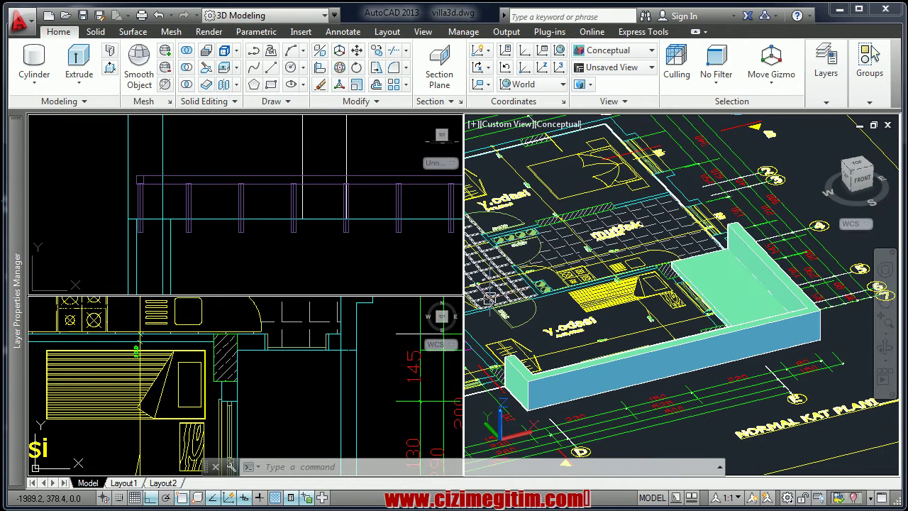
{"action": "left_click", "coordinate": [109, 49]}
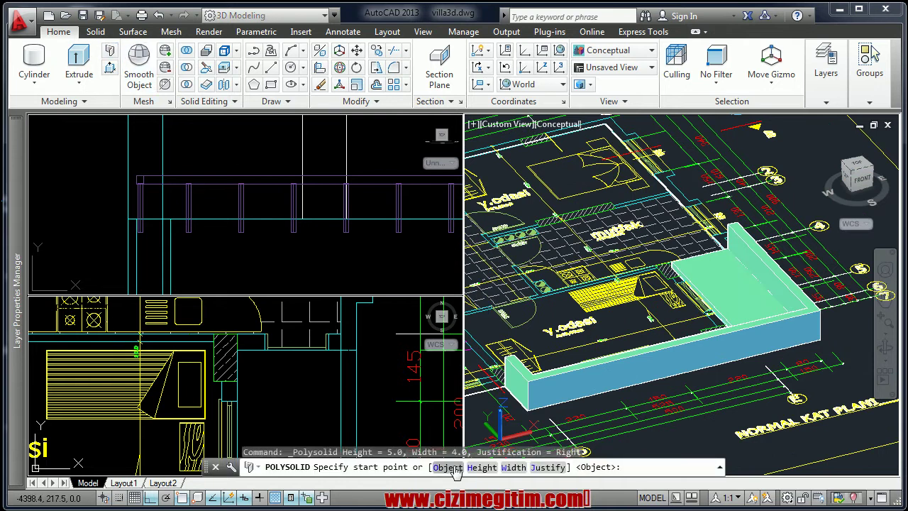
{"action": "left_click", "coordinate": [480, 468]}
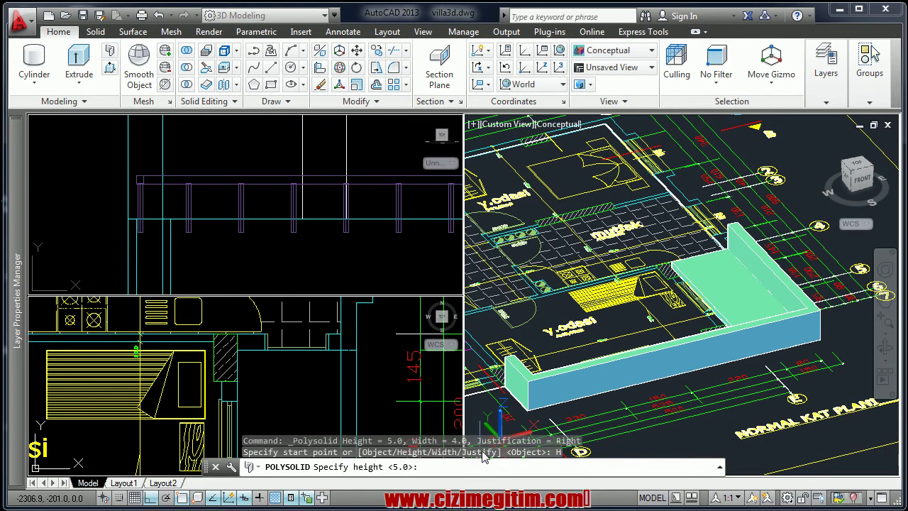
{"action": "type", "text": "5"}
{"action": "key", "text": "Return"}
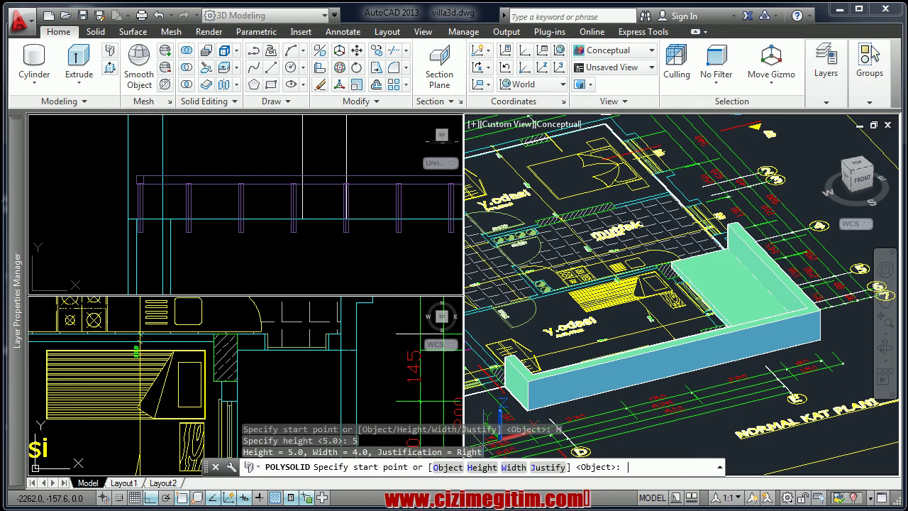
{"action": "left_click", "coordinate": [511, 468]}
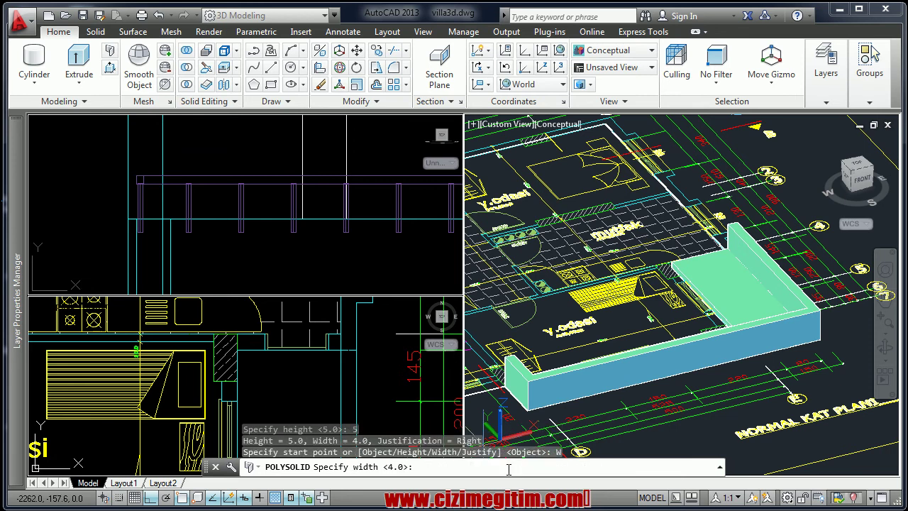
{"action": "type", "text": "4"}
{"action": "key", "text": "Return"}
{"action": "left_click", "coordinate": [546, 468]}
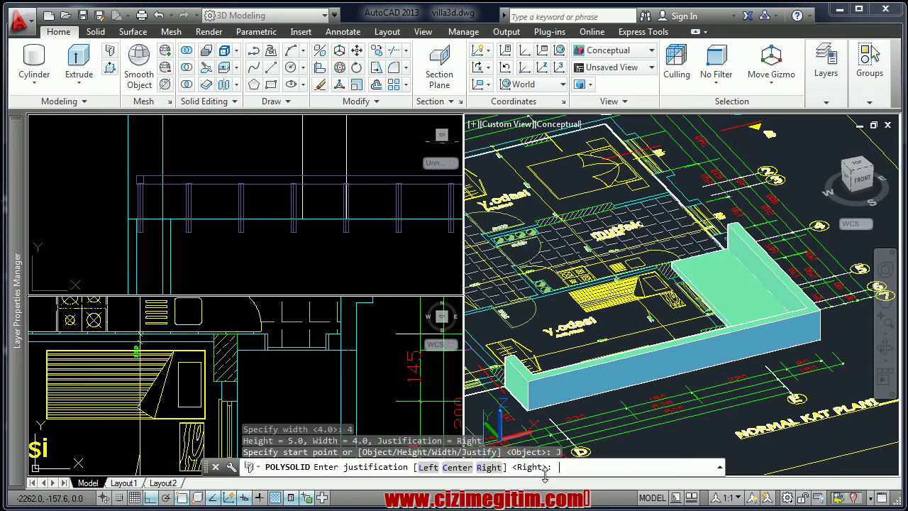
{"action": "left_click", "coordinate": [456, 467]}
{"action": "scroll", "coordinate": [521, 394], "scroll_direction": "up", "scroll_amount": 2}
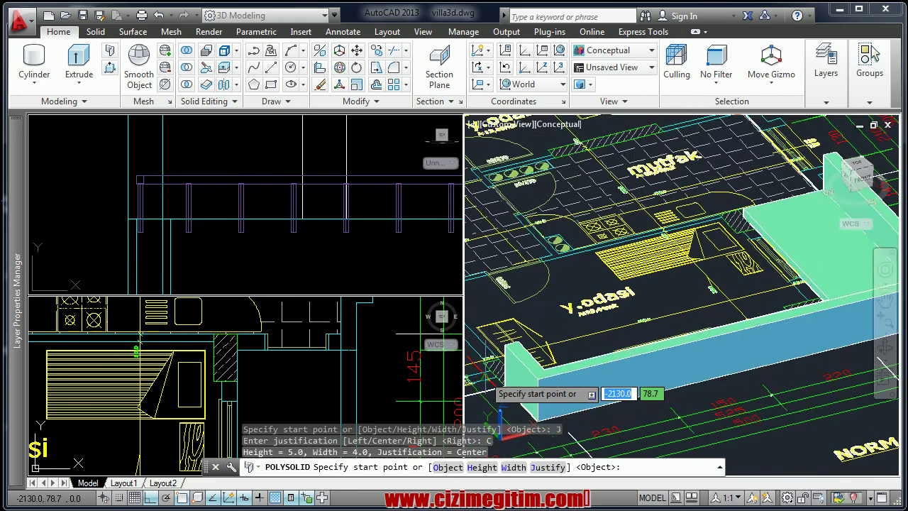
{"action": "scroll", "coordinate": [539, 340], "scroll_direction": "up", "scroll_amount": 2}
{"action": "scroll", "coordinate": [543, 325], "scroll_direction": "up", "scroll_amount": 2}
- Draw the handrail from the parapet top corner with a 100-long run, then a 20-unit leg
{"action": "left_click", "coordinate": [543, 320]}
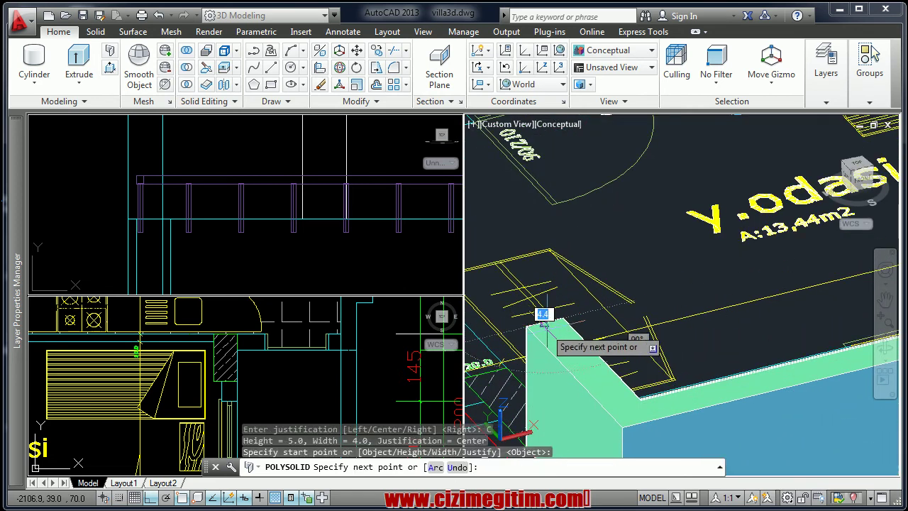
{"action": "middle_click_drag", "start_coordinate": [573, 371], "coordinate": [545, 348]}
{"action": "scroll", "coordinate": [578, 379], "scroll_direction": "up", "scroll_amount": 2}
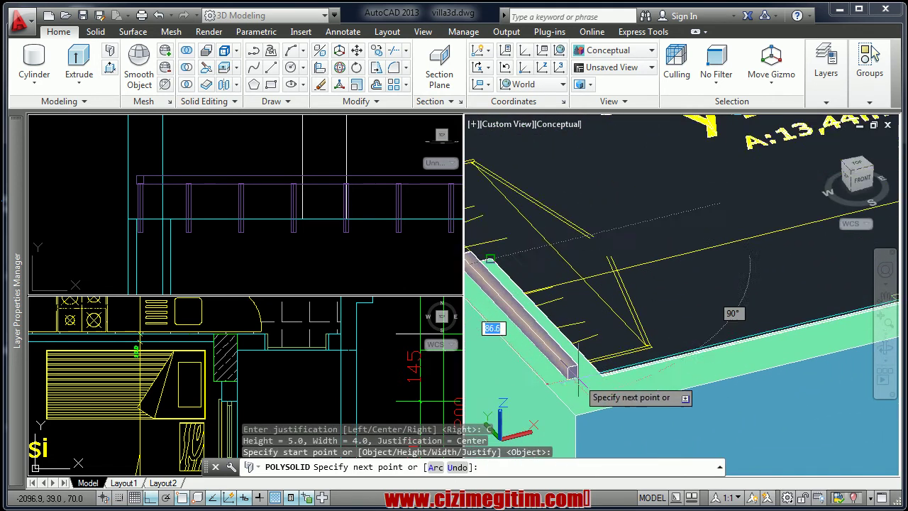
{"action": "scroll", "coordinate": [569, 408], "scroll_direction": "up", "scroll_amount": 1}
{"action": "type", "text": "100"}
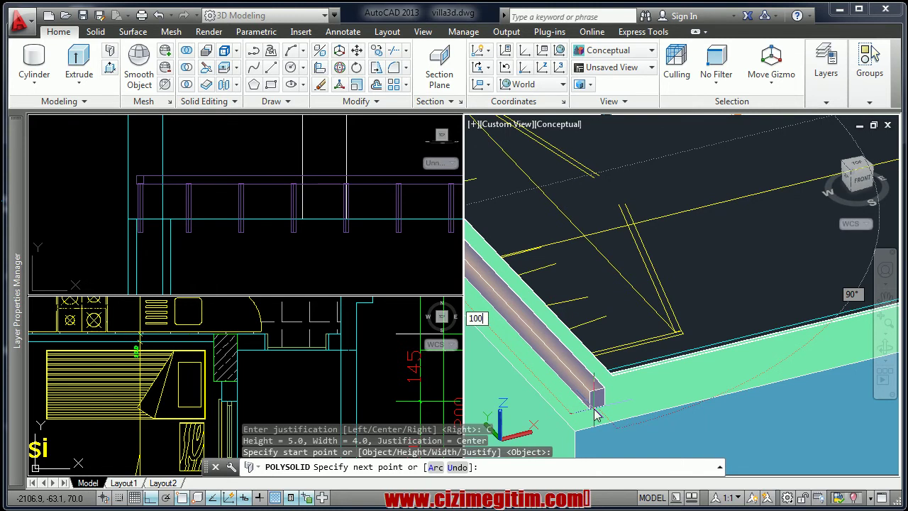
{"action": "key", "text": "Return"}
{"action": "scroll", "coordinate": [624, 362], "scroll_direction": "down", "scroll_amount": 2}
{"action": "scroll", "coordinate": [589, 376], "scroll_direction": "up", "scroll_amount": 2}
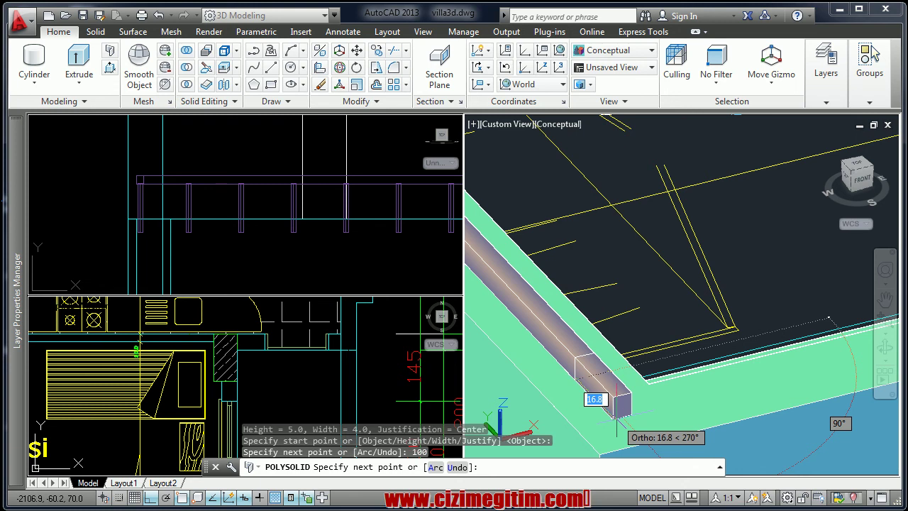
{"action": "type", "text": "0"}
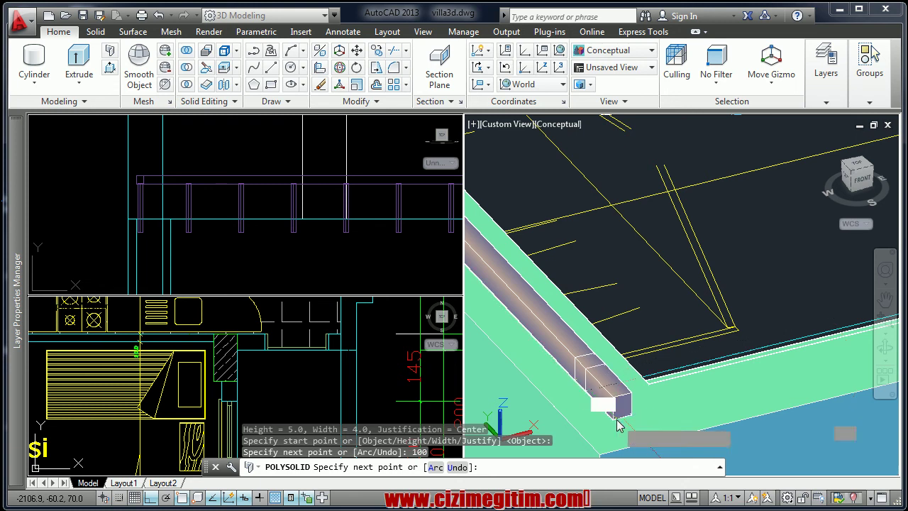
{"action": "key", "text": "Return"}
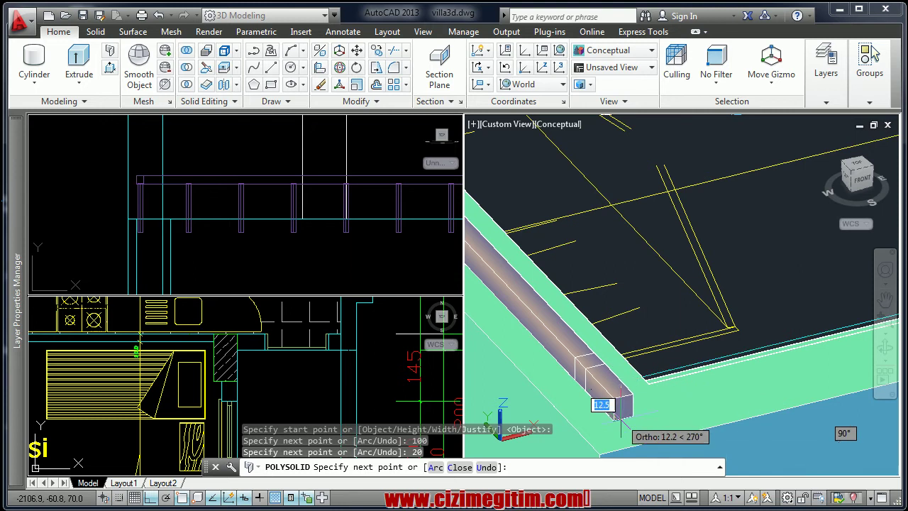
- Orbit around the open end and fix the next handrail corner at the slab corner
{"action": "mouse_move", "coordinate": [619, 418]}
{"action": "middle_mouse_down", "text": "shift"}
{"action": "mouse_move", "coordinate": [611, 343]}
{"action": "mouse_move", "coordinate": [624, 355]}
{"action": "middle_mouse_up", "text": "shift"}
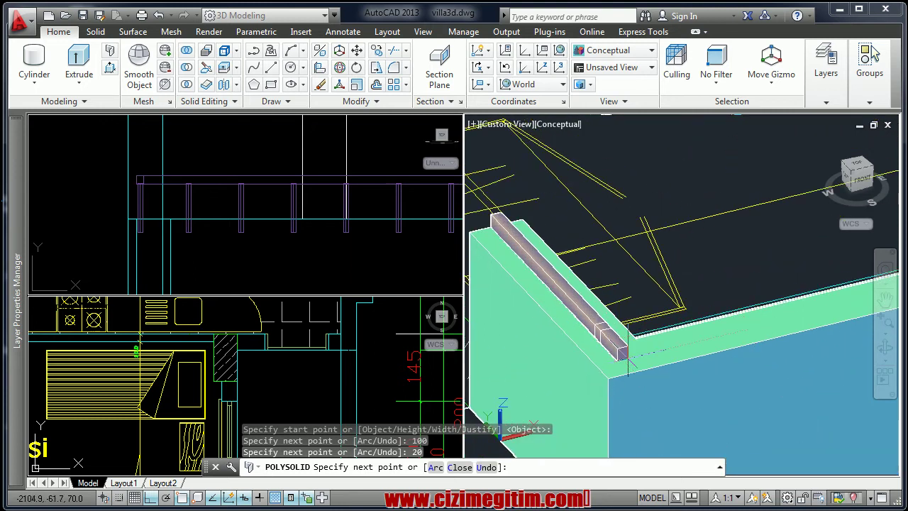
{"action": "middle_click_drag", "start_coordinate": [684, 342], "coordinate": [693, 334], "text": "shift"}
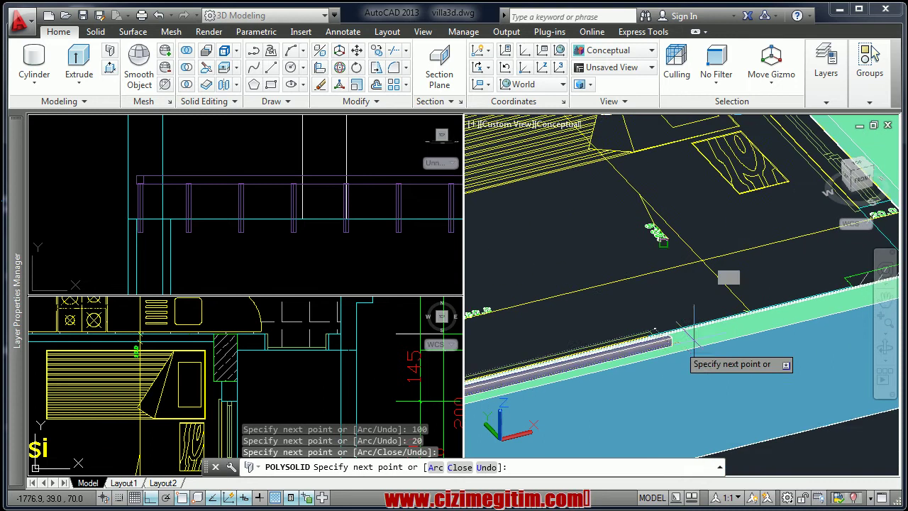
{"action": "scroll", "coordinate": [694, 333], "scroll_direction": "up", "scroll_amount": 5}
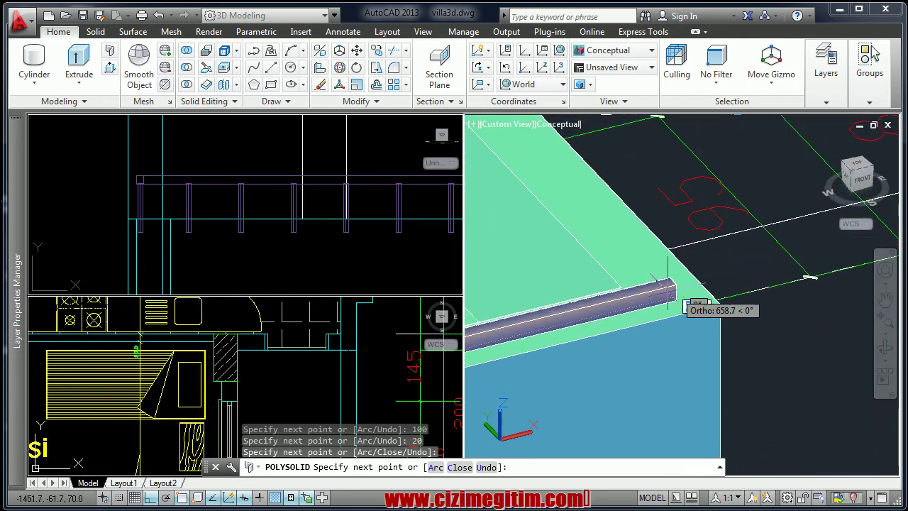
{"action": "middle_click_drag", "start_coordinate": [693, 312], "coordinate": [685, 310], "text": "shift"}
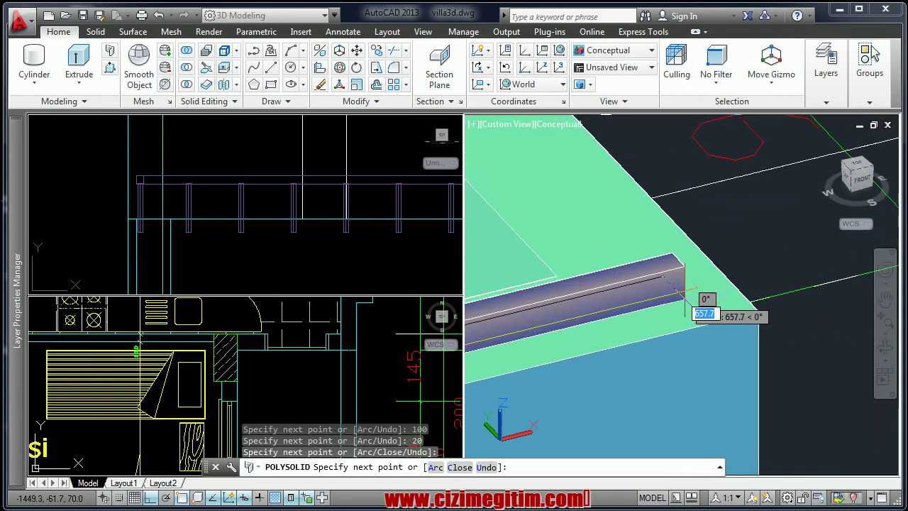
{"action": "left_click", "coordinate": [688, 311]}
{"action": "scroll", "coordinate": [688, 311], "scroll_direction": "down", "scroll_amount": 3}
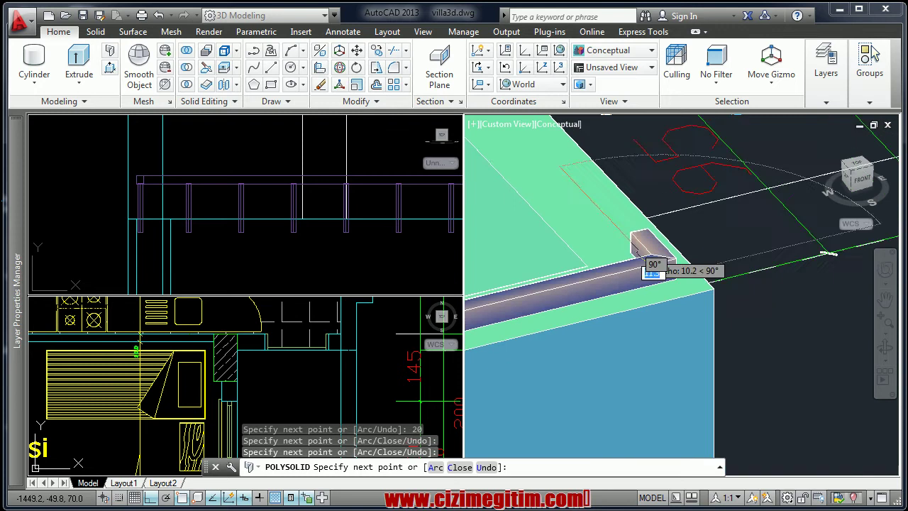
{"action": "middle_click_drag", "start_coordinate": [648, 260], "coordinate": [648, 348], "text": "shift"}
{"action": "scroll", "coordinate": [739, 427], "scroll_direction": "up", "scroll_amount": 4}
{"action": "scroll", "coordinate": [740, 427], "scroll_direction": "down", "scroll_amount": 3}
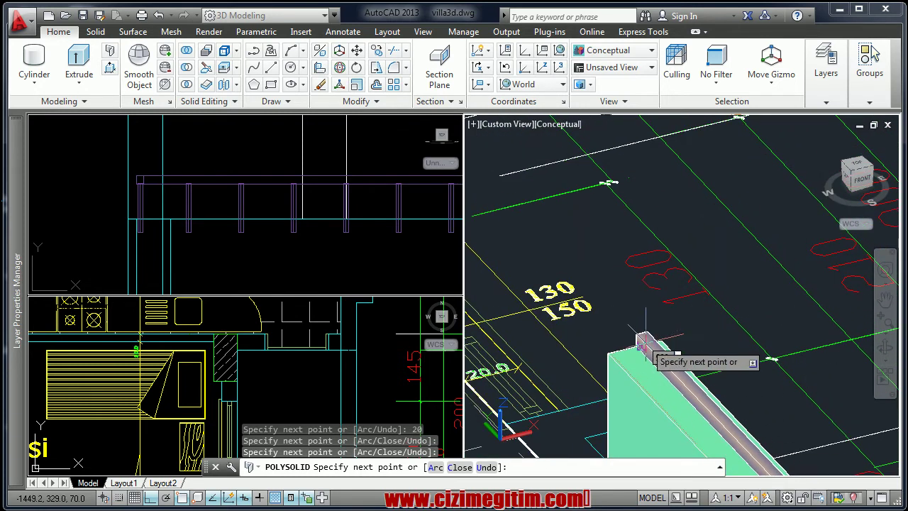
- Finish the polysolid and re-angle the 3D view to show the whole U-shaped wall
{"action": "key", "text": "Return"}
{"action": "scroll", "coordinate": [642, 342], "scroll_direction": "down", "scroll_amount": 3}
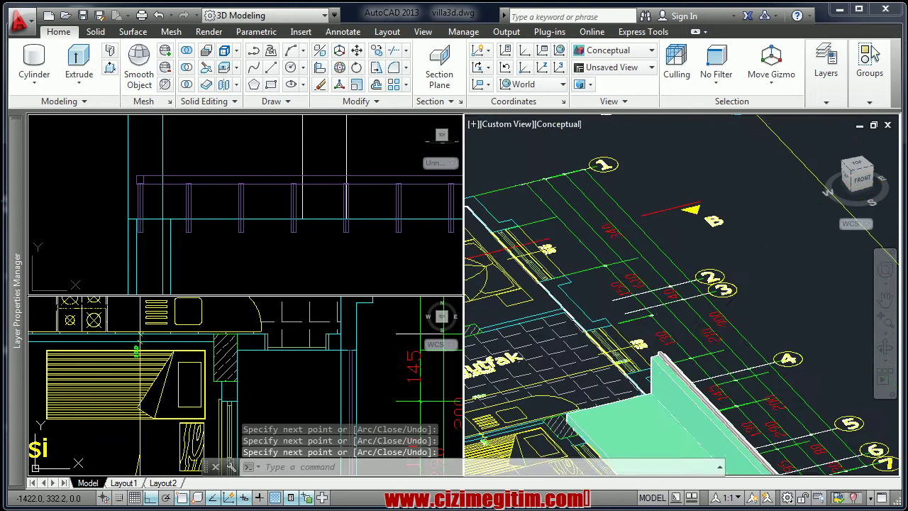
{"action": "middle_click_drag", "start_coordinate": [695, 369], "coordinate": [734, 328], "text": "shift"}
{"action": "scroll", "coordinate": [734, 327], "scroll_direction": "up", "scroll_amount": 3}
{"action": "scroll", "coordinate": [674, 312], "scroll_direction": "up", "scroll_amount": 2}
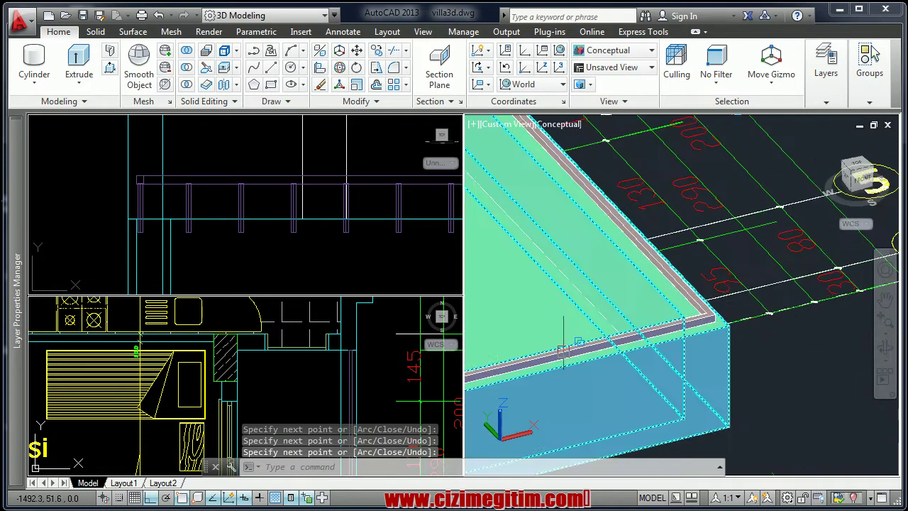
{"action": "scroll", "coordinate": [616, 296], "scroll_direction": "up", "scroll_amount": 3}
- Select the polysolid from the overlapping solids and activate the side elevation viewport
{"action": "left_click", "coordinate": [616, 297]}
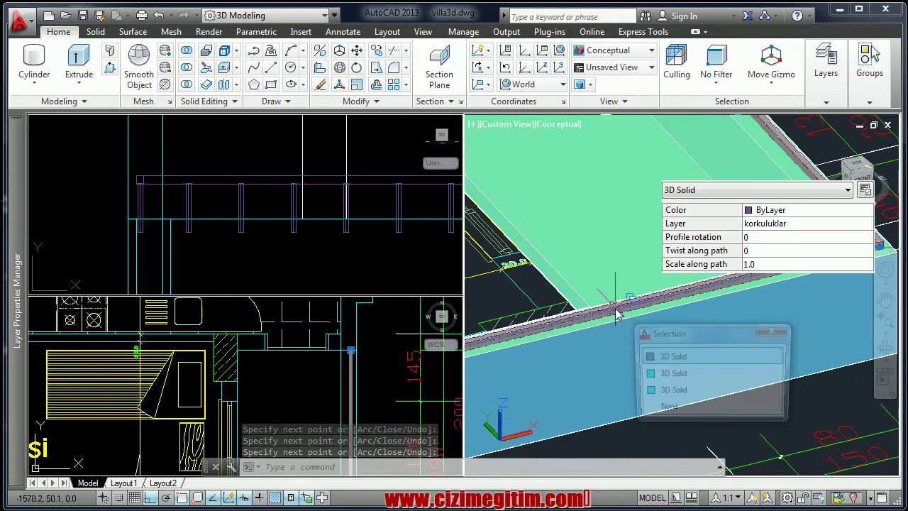
{"action": "left_click", "coordinate": [397, 381]}
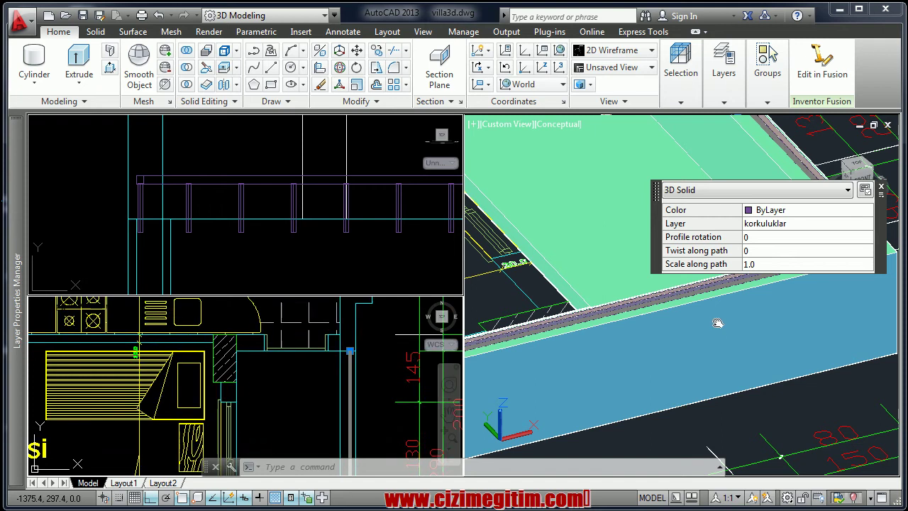
{"action": "left_click", "coordinate": [336, 244]}
{"action": "scroll", "coordinate": [291, 241], "scroll_direction": "down", "scroll_amount": 3}
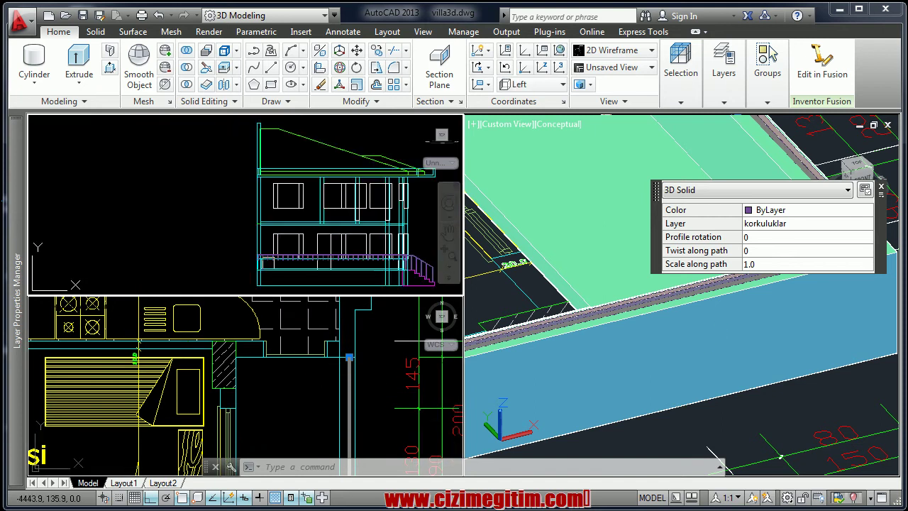
{"action": "scroll", "coordinate": [284, 213], "scroll_direction": "down", "scroll_amount": 3}
{"action": "scroll", "coordinate": [281, 193], "scroll_direction": "down", "scroll_amount": 3}
{"action": "scroll", "coordinate": [206, 212], "scroll_direction": "up", "scroll_amount": 2}
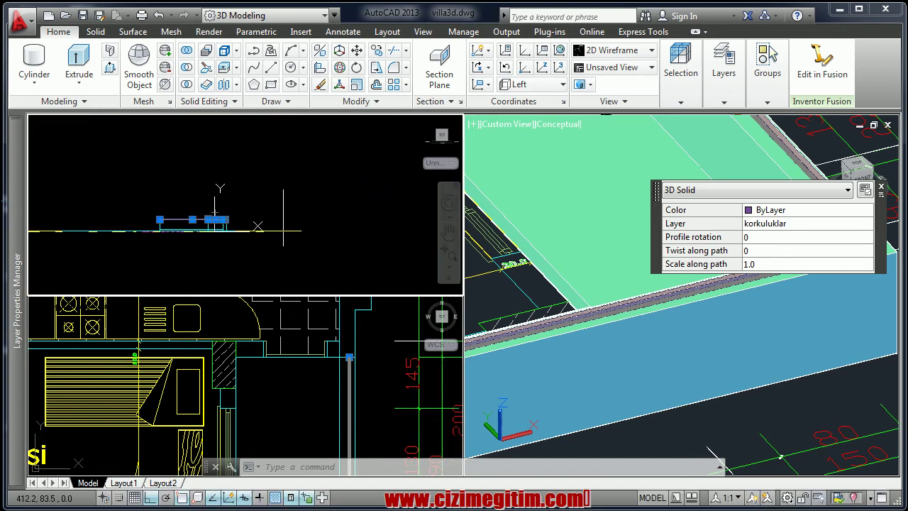
{"action": "scroll", "coordinate": [284, 206], "scroll_direction": "up", "scroll_amount": 2}
{"action": "scroll", "coordinate": [259, 170], "scroll_direction": "up", "scroll_amount": 2}
- Move the selected polysolid 20 units upward, then recentre the views on it
{"action": "right_click", "coordinate": [260, 171]}
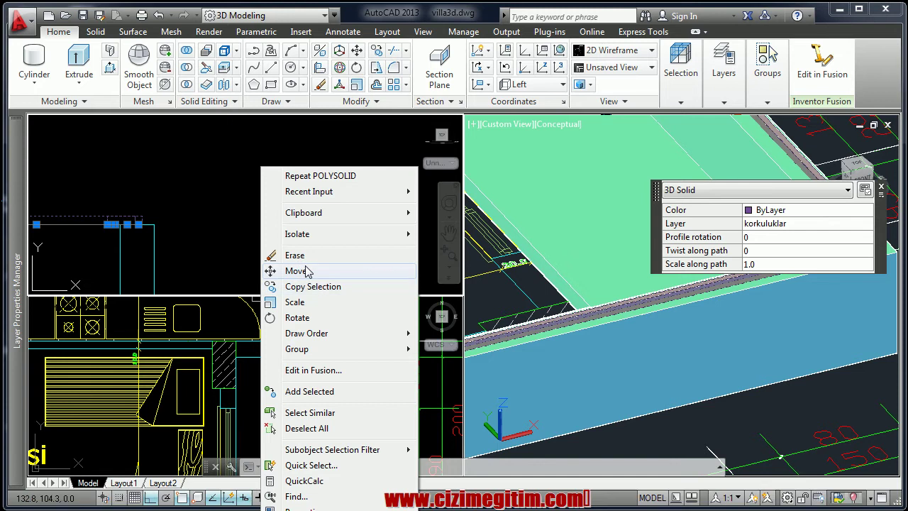
{"action": "left_click", "coordinate": [297, 267]}
{"action": "left_click", "coordinate": [291, 263]}
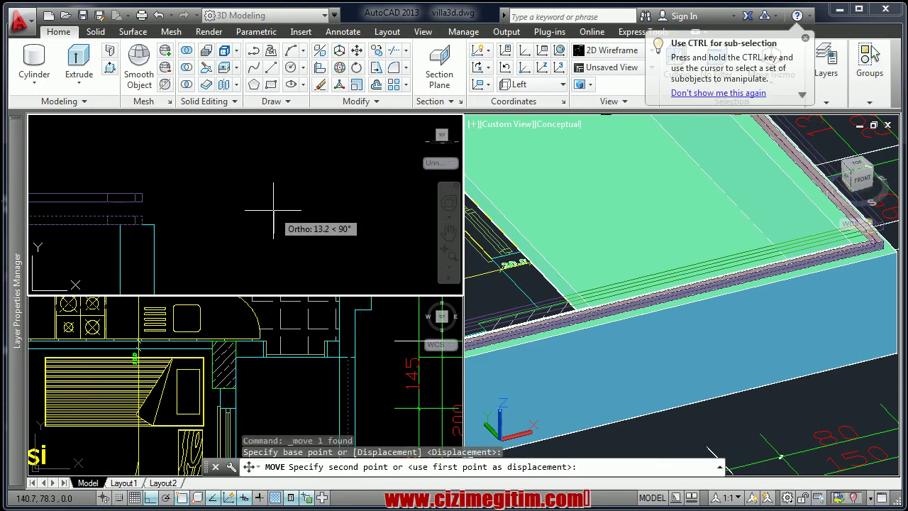
{"action": "type", "text": "20"}
{"action": "key", "text": "Return"}
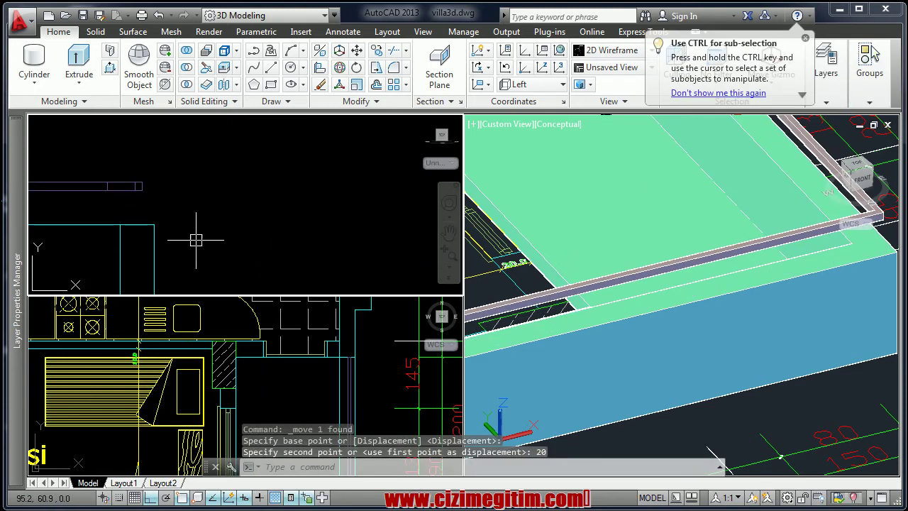
{"action": "middle_click_drag", "start_coordinate": [196, 239], "coordinate": [250, 210]}
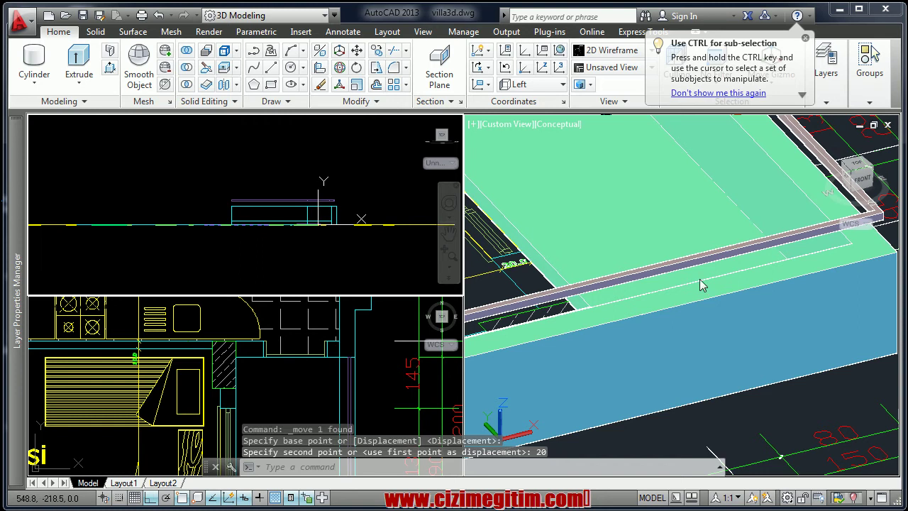
{"action": "scroll", "coordinate": [700, 286], "scroll_direction": "down", "scroll_amount": 4}
{"action": "scroll", "coordinate": [638, 287], "scroll_direction": "down", "scroll_amount": 3}
{"action": "scroll", "coordinate": [550, 291], "scroll_direction": "up", "scroll_amount": 5}
{"action": "scroll", "coordinate": [550, 291], "scroll_direction": "up", "scroll_amount": 3}
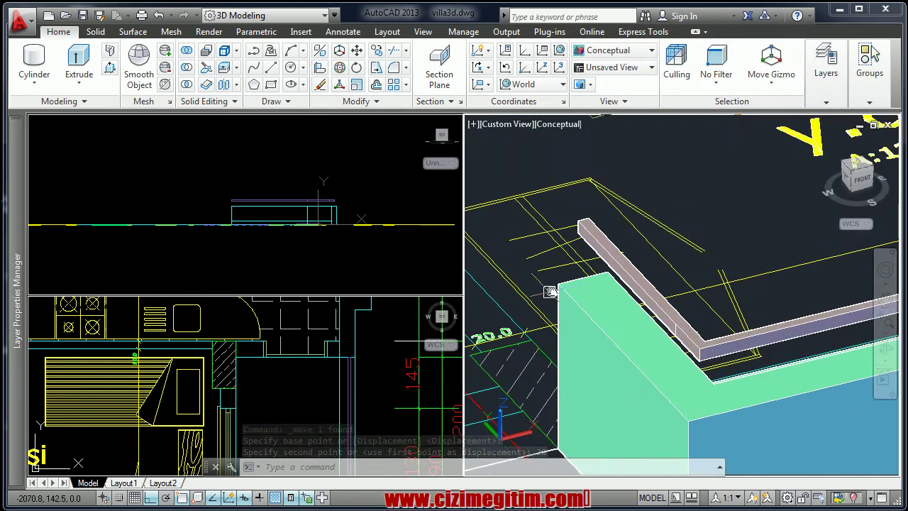
{"action": "middle_click_drag", "start_coordinate": [550, 291], "coordinate": [573, 280]}
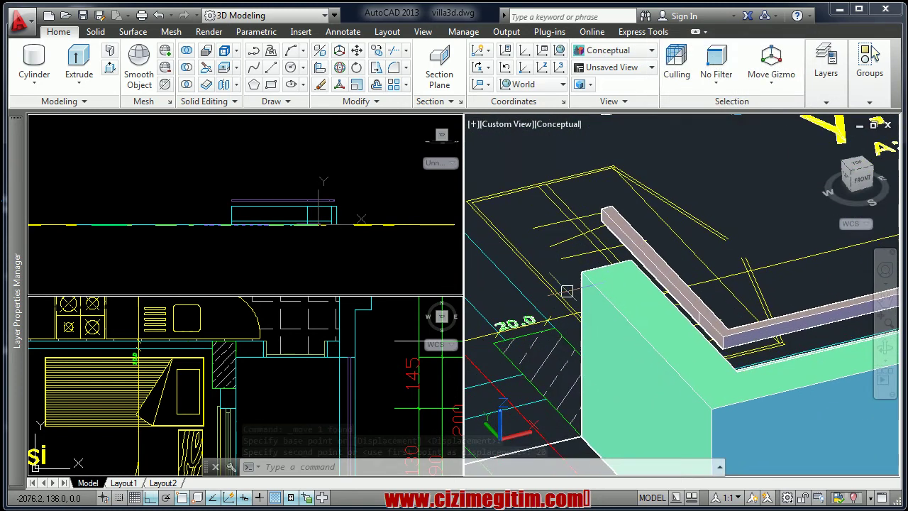
- Create a radius 1.4, height 26.2 cylinder baluster centred on the rail corner
{"action": "left_click", "coordinate": [72, 89]}
{"action": "left_click", "coordinate": [34, 83]}
{"action": "left_click", "coordinate": [56, 133]}
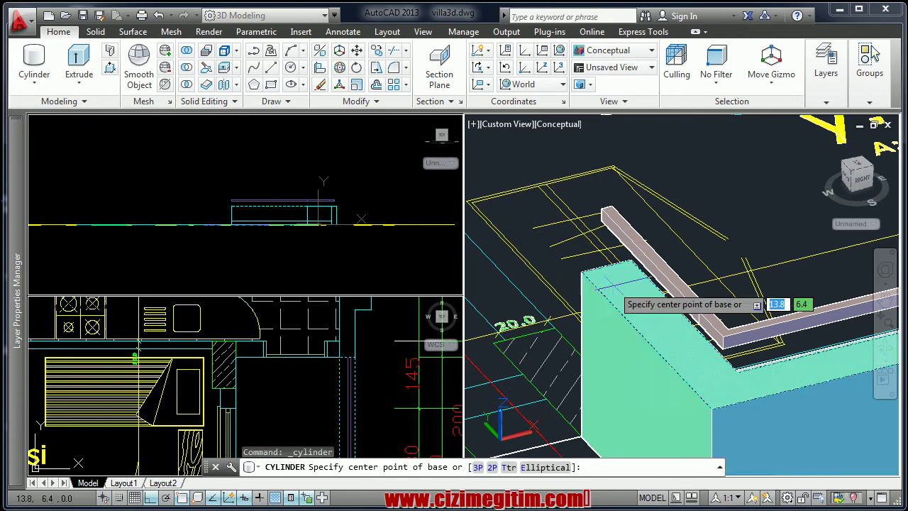
{"action": "scroll", "coordinate": [612, 291], "scroll_direction": "up", "scroll_amount": 2}
{"action": "scroll", "coordinate": [612, 263], "scroll_direction": "up", "scroll_amount": 2}
{"action": "scroll", "coordinate": [612, 235], "scroll_direction": "up", "scroll_amount": 2}
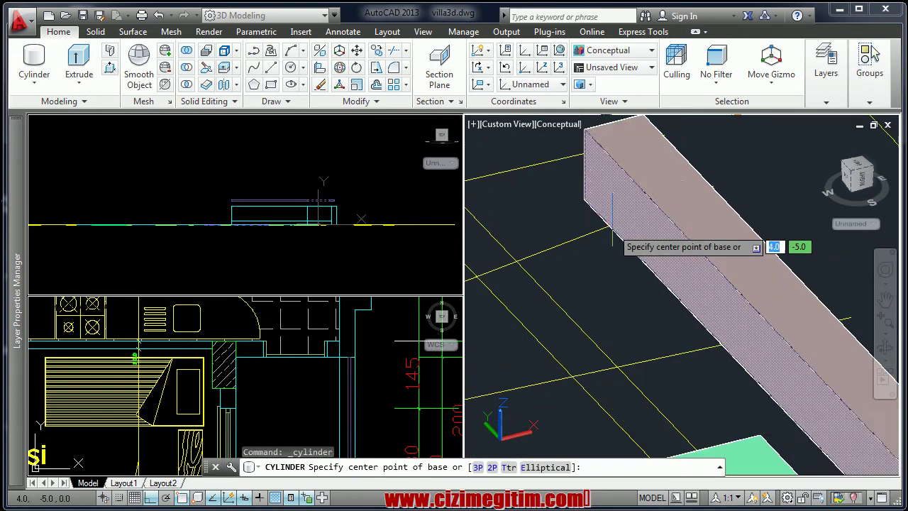
{"action": "left_click", "coordinate": [614, 123]}
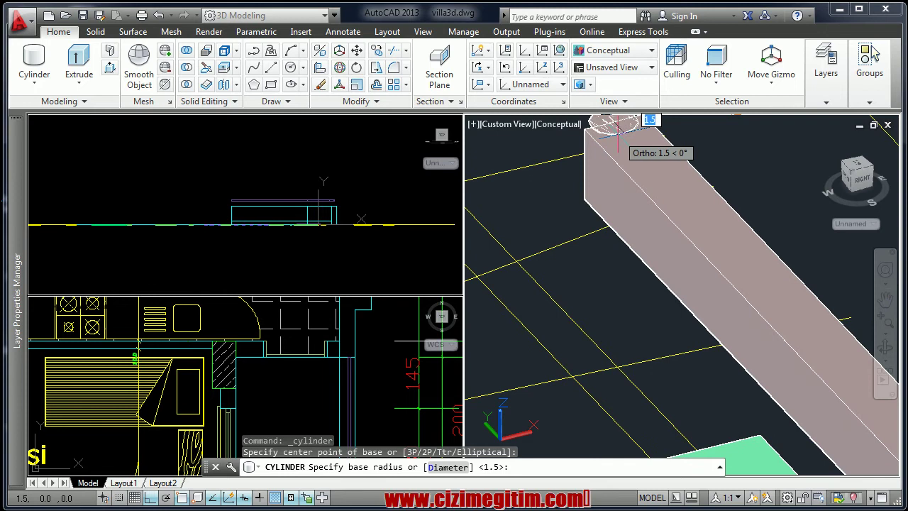
{"action": "left_click", "coordinate": [617, 124]}
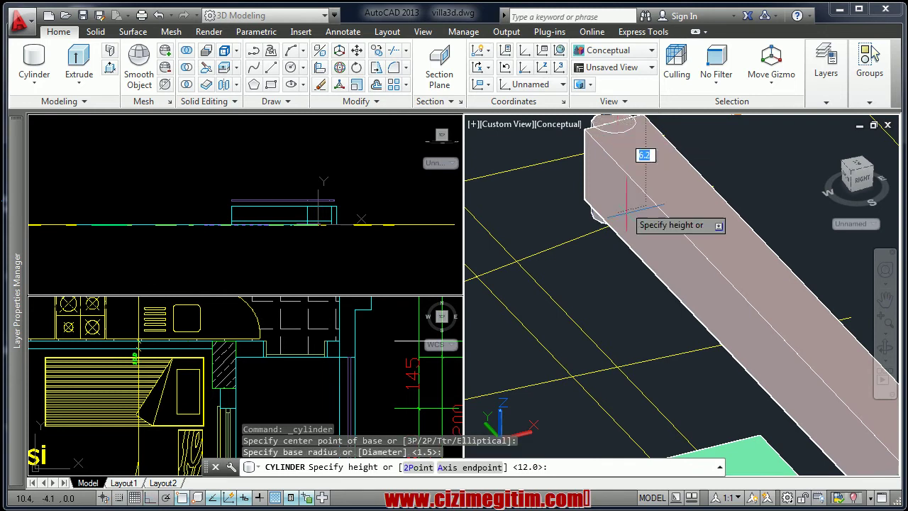
{"action": "scroll", "coordinate": [626, 201], "scroll_direction": "down", "scroll_amount": 3}
{"action": "scroll", "coordinate": [606, 293], "scroll_direction": "up", "scroll_amount": 1}
{"action": "scroll", "coordinate": [616, 319], "scroll_direction": "up", "scroll_amount": 3}
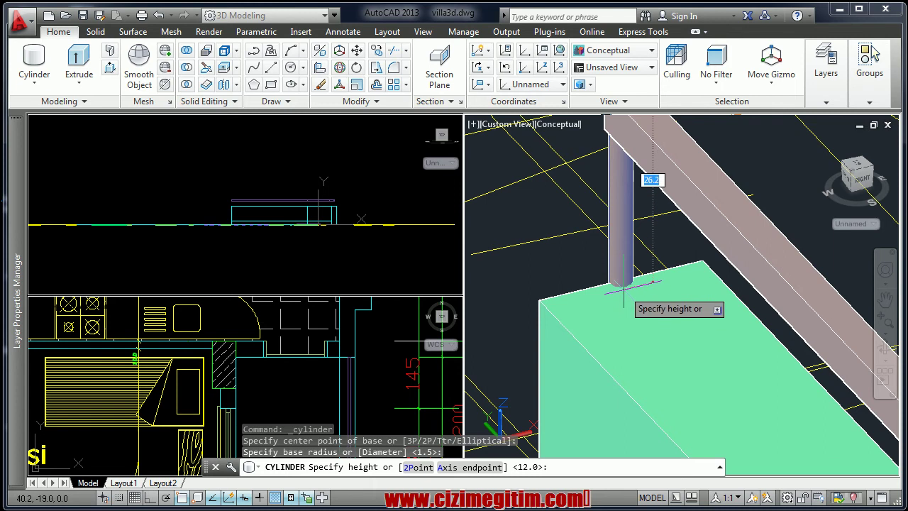
{"action": "left_click", "coordinate": [622, 287]}
{"action": "left_click", "coordinate": [620, 257]}
- Select the cylinder from the overlapping objects and move it lower
{"action": "left_click", "coordinate": [318, 255]}
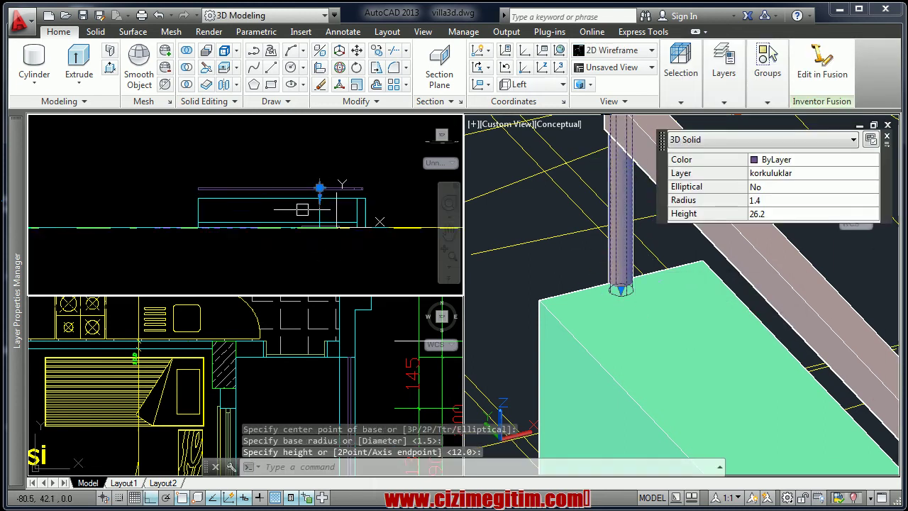
{"action": "scroll", "coordinate": [321, 196], "scroll_direction": "up", "scroll_amount": 2}
{"action": "scroll", "coordinate": [323, 206], "scroll_direction": "up", "scroll_amount": 2}
{"action": "scroll", "coordinate": [323, 213], "scroll_direction": "up", "scroll_amount": 2}
{"action": "right_click", "coordinate": [259, 205]}
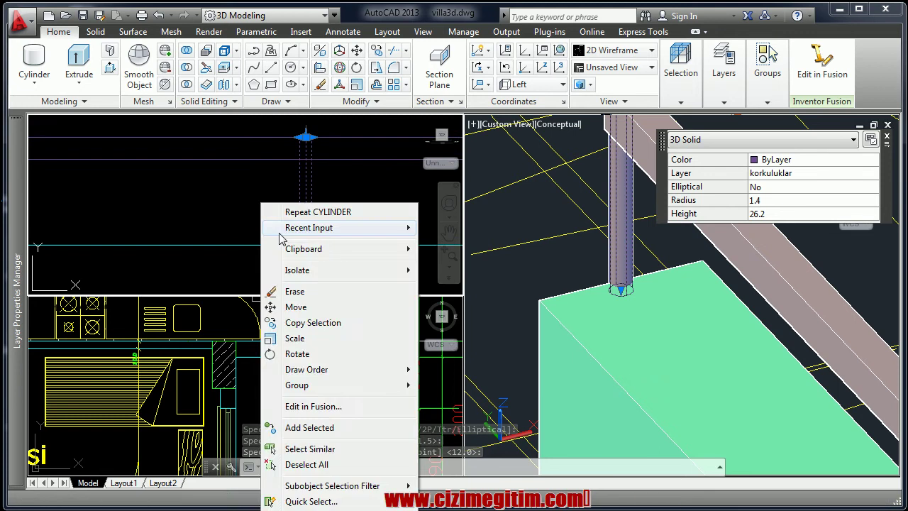
{"action": "left_click", "coordinate": [299, 306]}
{"action": "left_click", "coordinate": [333, 173]}
{"action": "left_click", "coordinate": [339, 217]}
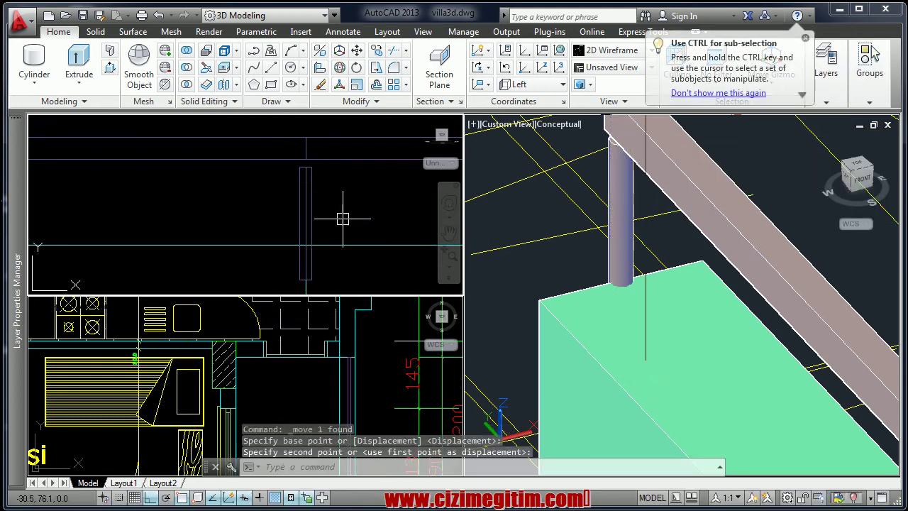
- Window-select the cylinder and move it again to a new spot
{"action": "left_click", "coordinate": [324, 196]}
{"action": "left_click", "coordinate": [293, 210]}
{"action": "right_click", "coordinate": [296, 220]}
{"action": "left_click", "coordinate": [316, 296]}
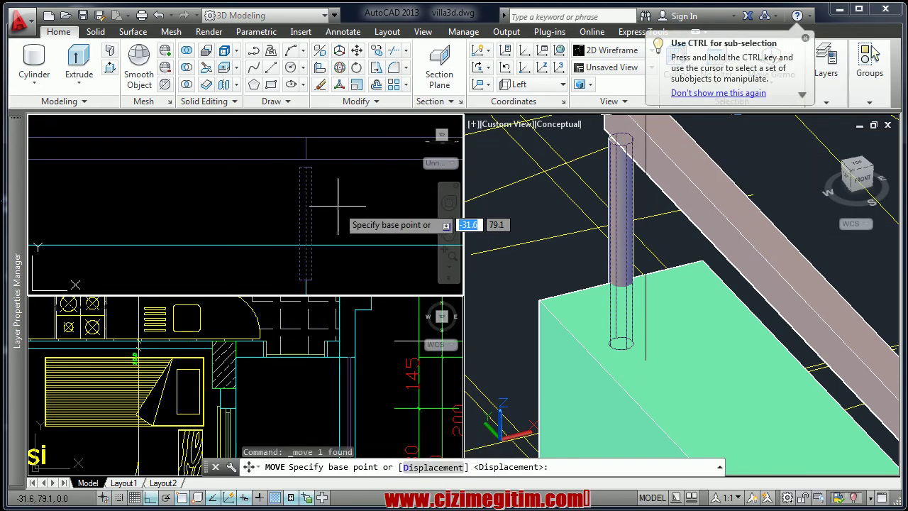
{"action": "left_click", "coordinate": [326, 199]}
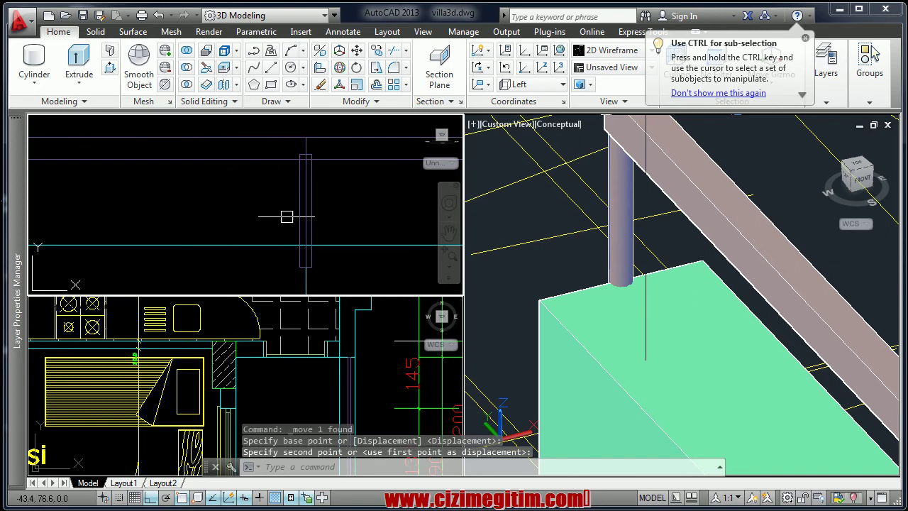
{"action": "scroll", "coordinate": [148, 195], "scroll_direction": "down", "scroll_amount": 2}
{"action": "scroll", "coordinate": [210, 182], "scroll_direction": "down", "scroll_amount": 2}
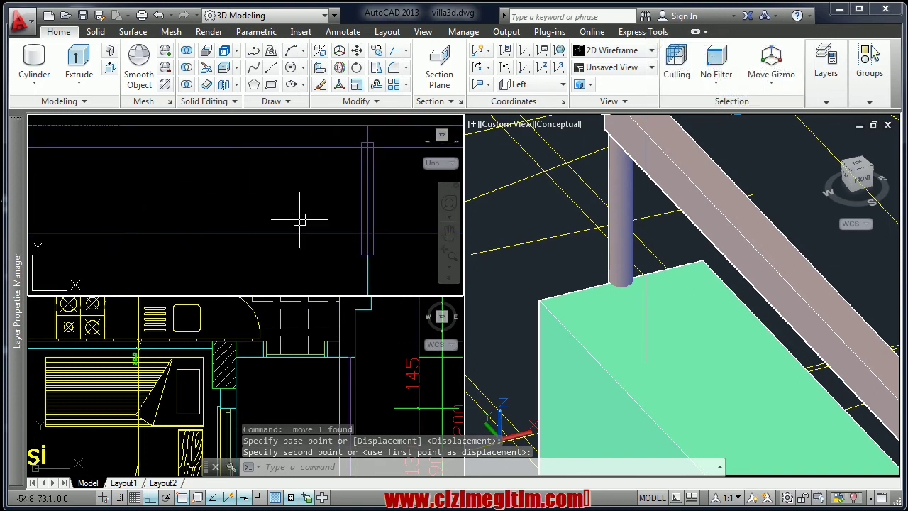
{"action": "scroll", "coordinate": [337, 207], "scroll_direction": "down", "scroll_amount": 1}
{"action": "scroll", "coordinate": [319, 206], "scroll_direction": "up", "scroll_amount": 4}
{"action": "left_click", "coordinate": [312, 199]}
- Reselect the post and move it onto the parapet top beneath the handrail end
{"action": "left_click", "coordinate": [309, 199]}
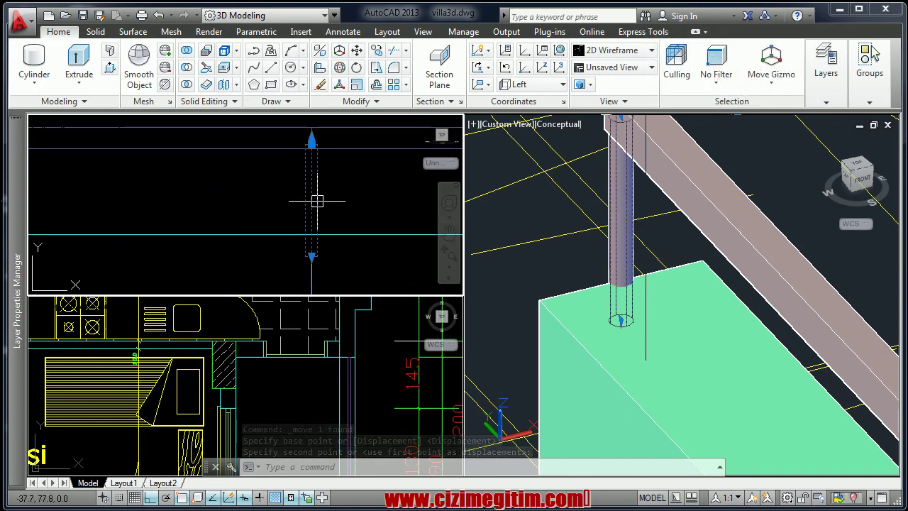
{"action": "scroll", "coordinate": [279, 383], "scroll_direction": "down", "scroll_amount": 3}
{"action": "scroll", "coordinate": [284, 365], "scroll_direction": "up", "scroll_amount": 2}
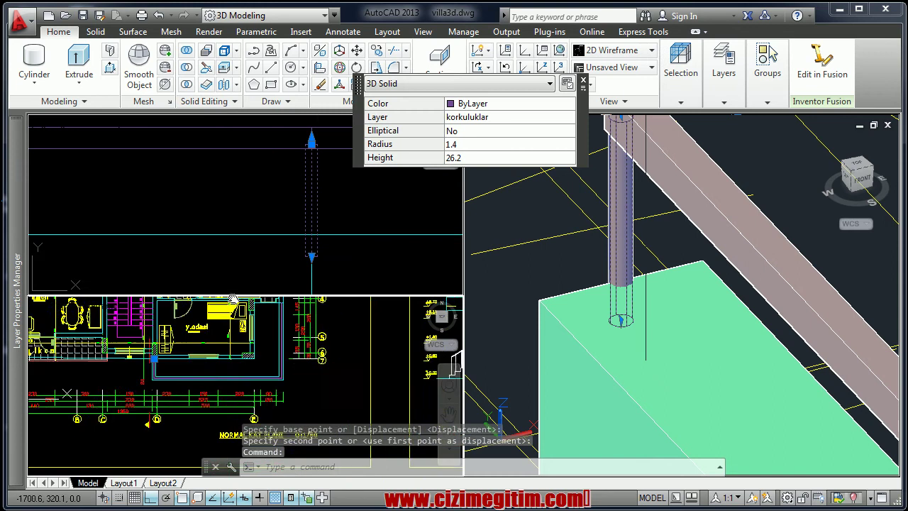
{"action": "scroll", "coordinate": [283, 365], "scroll_direction": "up", "scroll_amount": 1}
{"action": "middle_click_drag", "start_coordinate": [241, 369], "coordinate": [195, 392]}
{"action": "scroll", "coordinate": [213, 386], "scroll_direction": "up", "scroll_amount": 2}
{"action": "scroll", "coordinate": [229, 381], "scroll_direction": "up", "scroll_amount": 2}
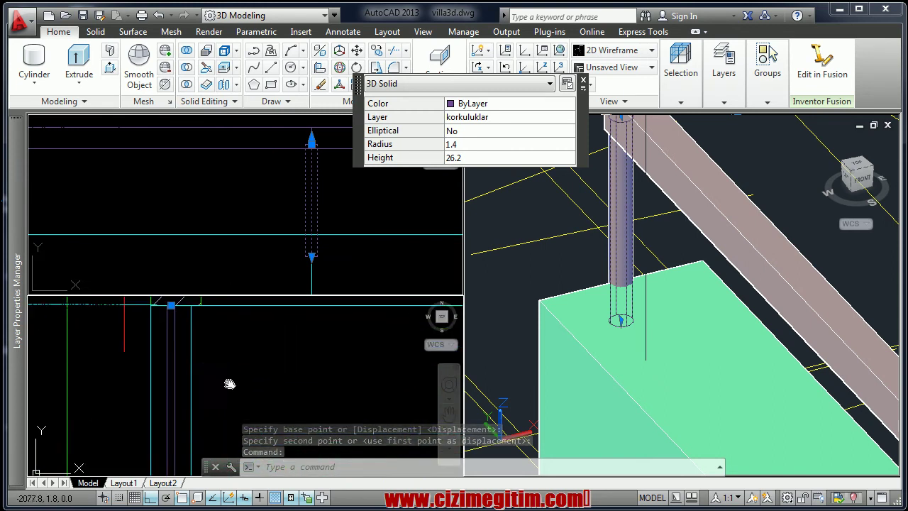
{"action": "scroll", "coordinate": [234, 380], "scroll_direction": "up", "scroll_amount": 1}
{"action": "right_click", "coordinate": [239, 379]}
{"action": "left_click", "coordinate": [274, 118]}
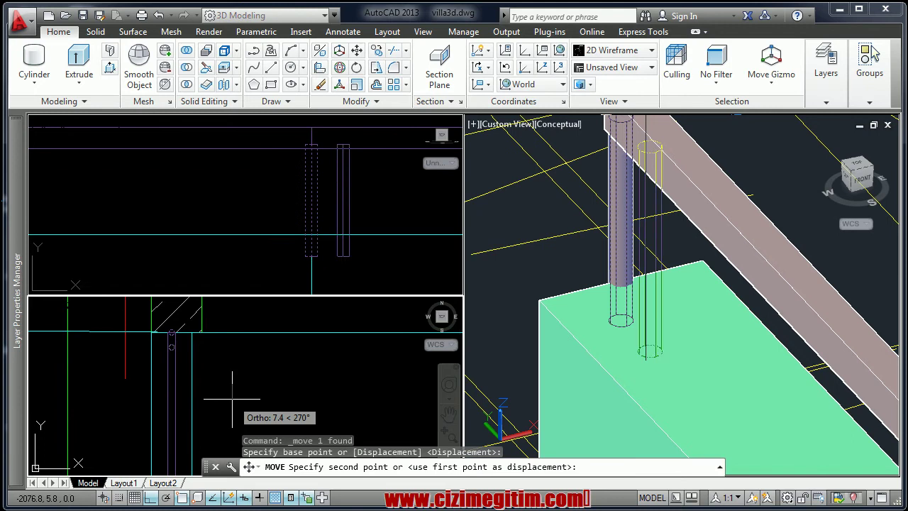
{"action": "left_click", "coordinate": [232, 399]}
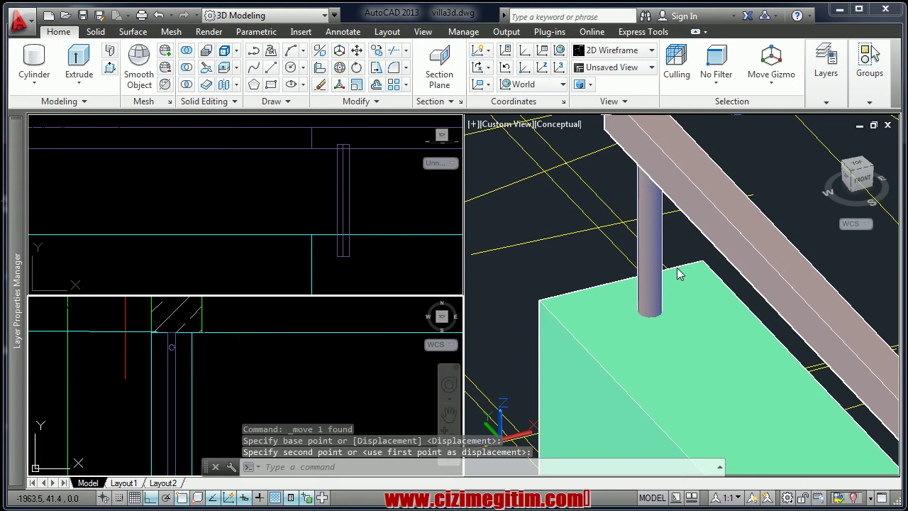
{"action": "scroll", "coordinate": [678, 273], "scroll_direction": "down", "scroll_amount": 1}
{"action": "scroll", "coordinate": [678, 273], "scroll_direction": "down", "scroll_amount": 2}
{"action": "scroll", "coordinate": [679, 274], "scroll_direction": "down", "scroll_amount": 2}
{"action": "scroll", "coordinate": [679, 274], "scroll_direction": "down", "scroll_amount": 2}
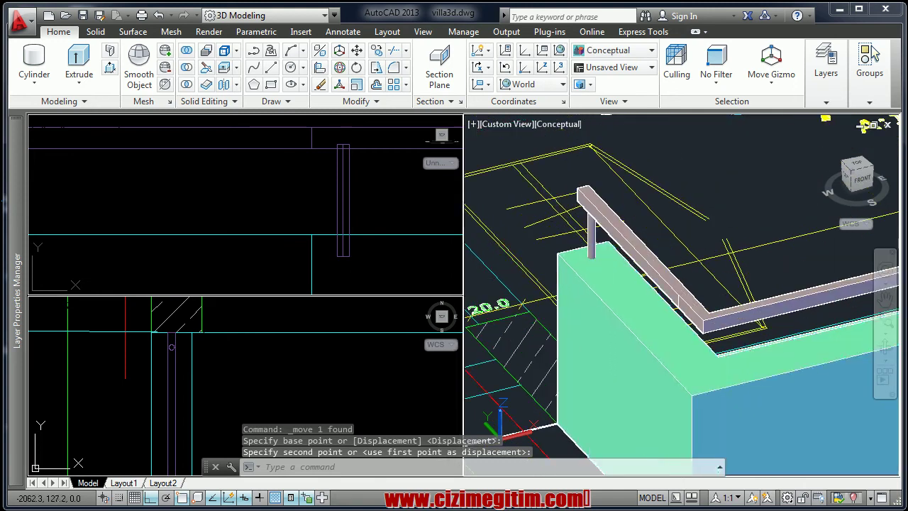
- Create a rectangular array from the baluster post
{"action": "left_click", "coordinate": [394, 85]}
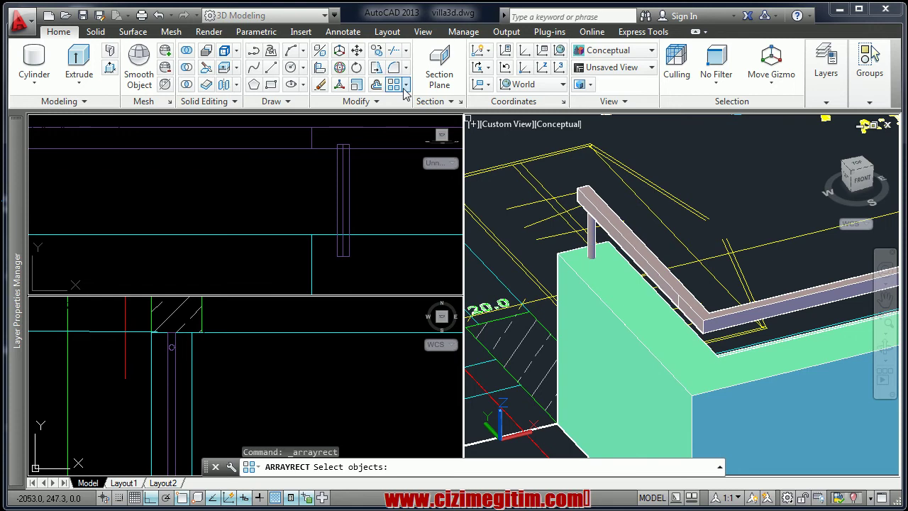
{"action": "scroll", "coordinate": [592, 237], "scroll_direction": "up", "scroll_amount": 2}
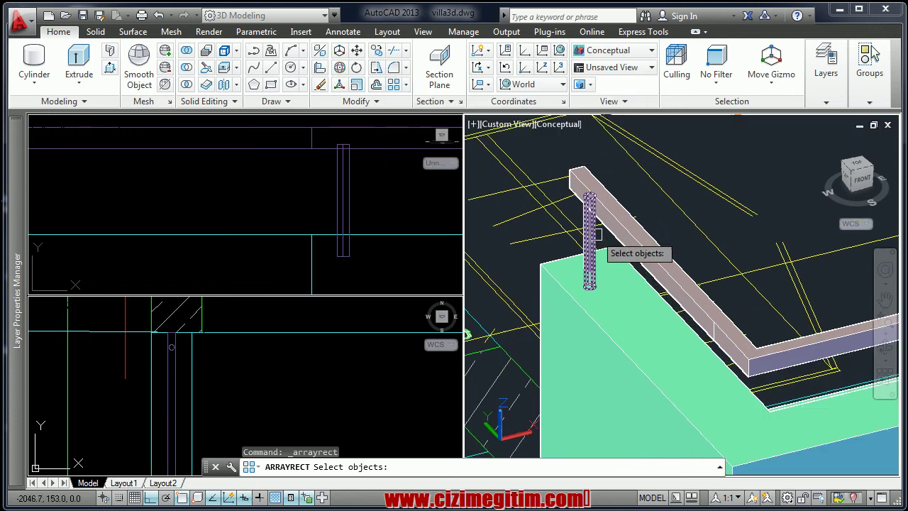
{"action": "left_click", "coordinate": [594, 234]}
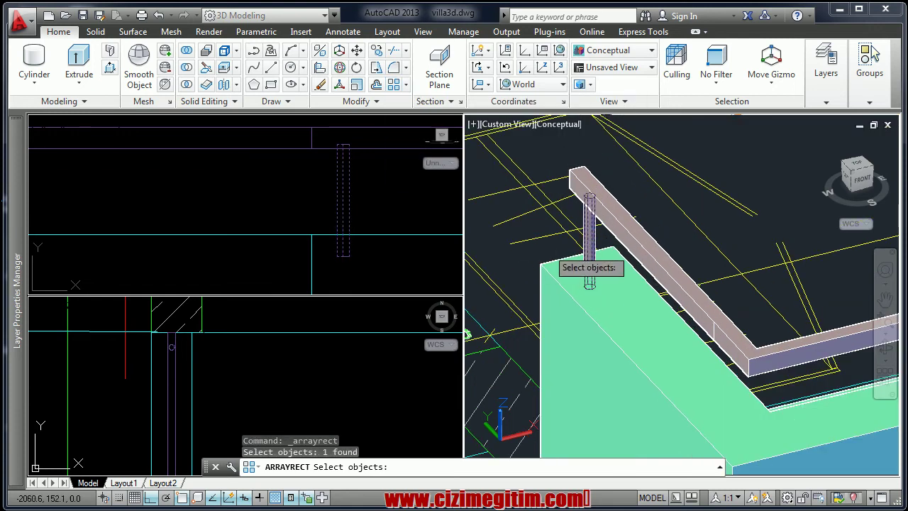
{"action": "key", "text": "Return"}
{"action": "type", "text": "1"}
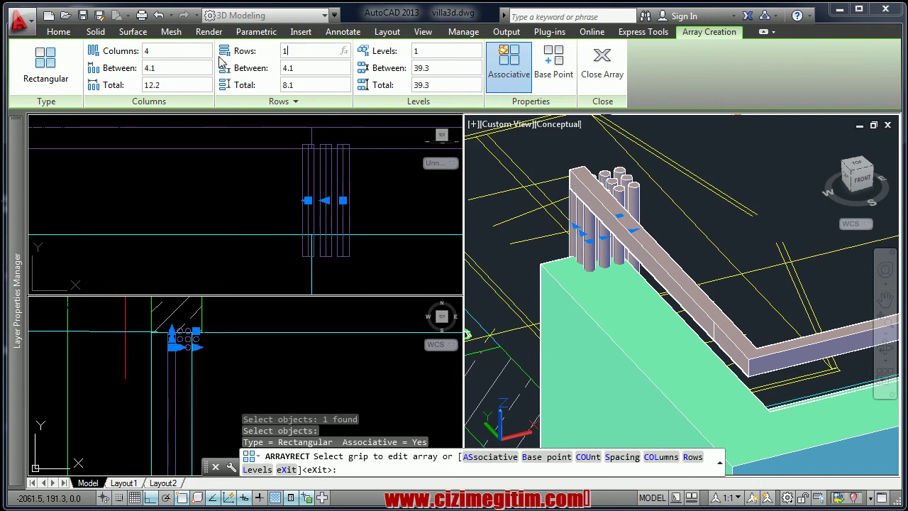
- Set the array to 1 column and 4 rows spaced -25, then finish it
{"action": "left_click", "coordinate": [158, 53]}
{"action": "type", "text": "1"}
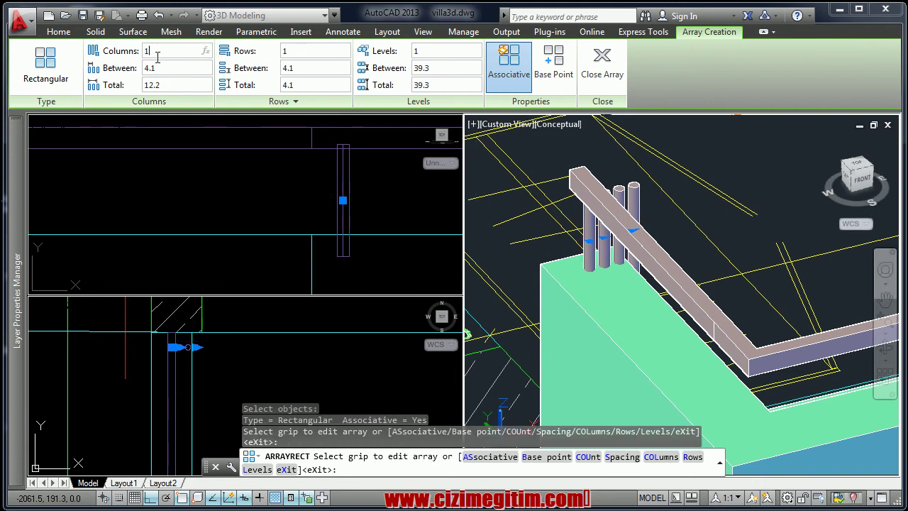
{"action": "key", "text": "Return"}
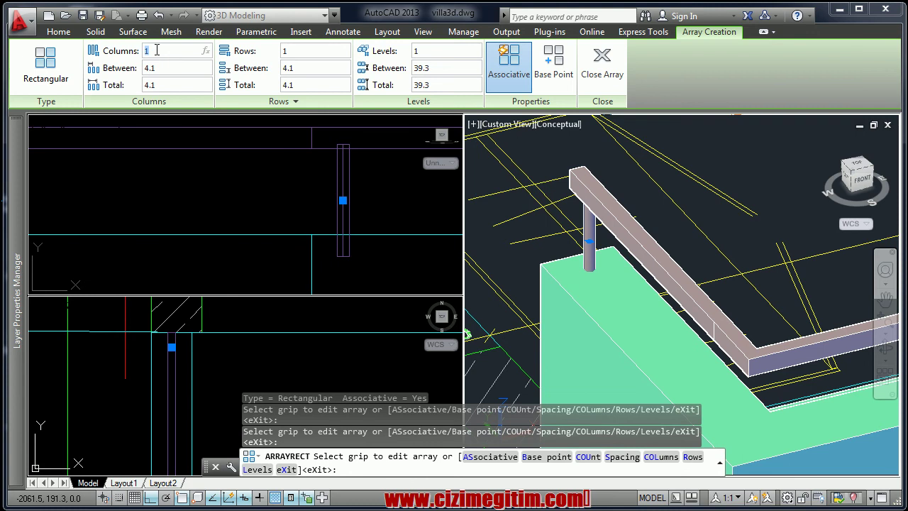
{"action": "type", "text": "4"}
{"action": "key", "text": "Return"}
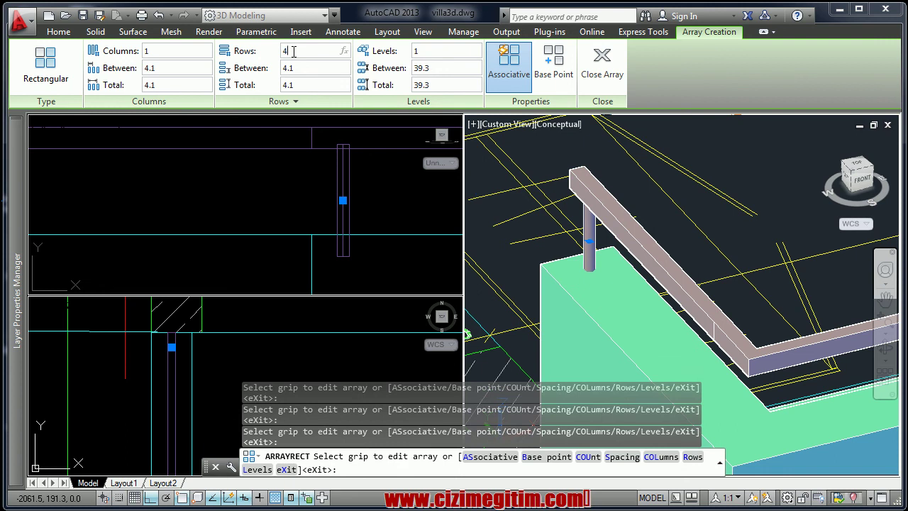
{"action": "key", "text": "Return"}
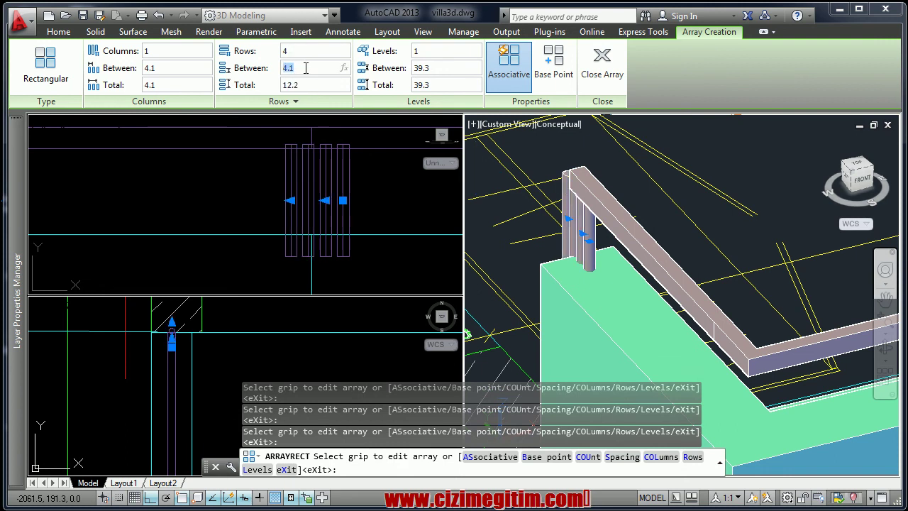
{"action": "mouse_move", "coordinate": [312, 68]}
{"action": "type", "text": "25"}
{"action": "key", "text": "Return"}
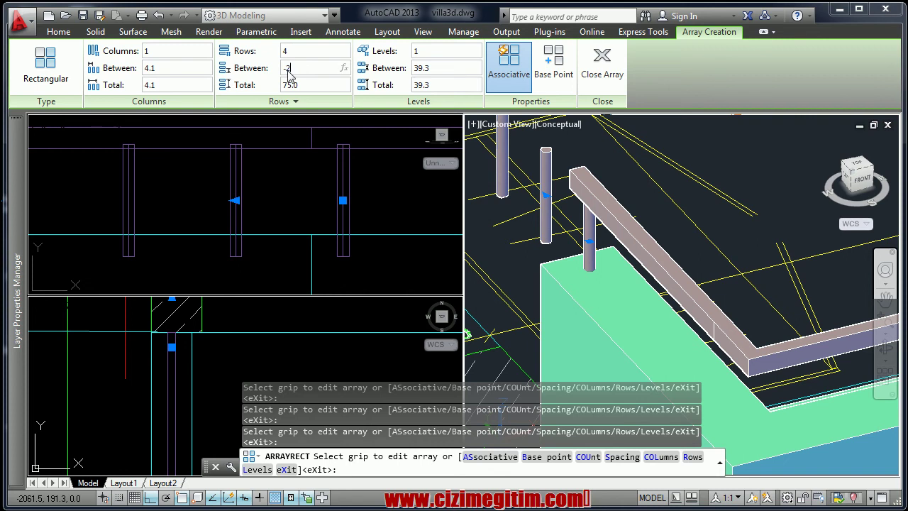
{"action": "key", "text": "Return"}
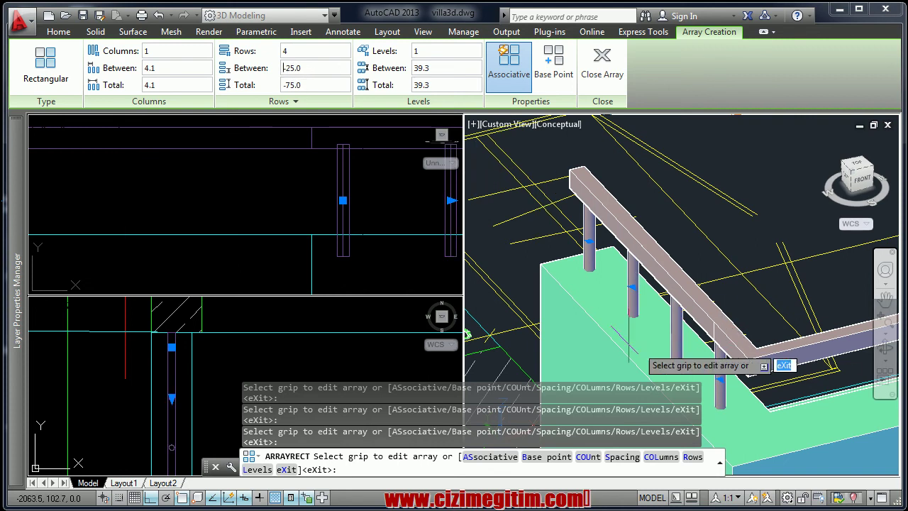
{"action": "mouse_move", "coordinate": [624, 322]}
{"action": "middle_mouse_down", "text": "shift"}
{"action": "mouse_move", "coordinate": [638, 322]}
{"action": "mouse_move", "coordinate": [631, 258]}
{"action": "middle_mouse_up", "text": "shift"}
{"action": "right_click", "coordinate": [670, 185]}
{"action": "left_click", "coordinate": [692, 195]}
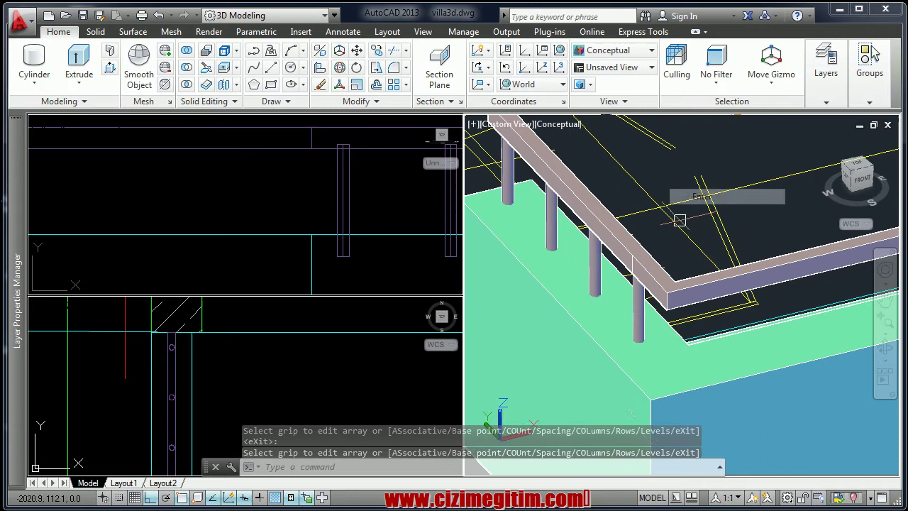
- Copy the baluster post array to a second position near the parapet corner
{"action": "left_click", "coordinate": [636, 319]}
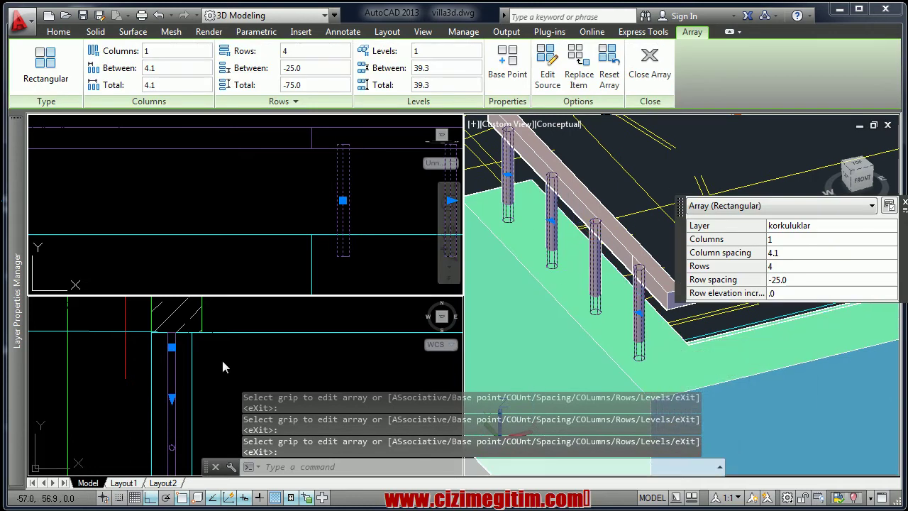
{"action": "scroll", "coordinate": [216, 351], "scroll_direction": "down", "scroll_amount": 2}
{"action": "scroll", "coordinate": [209, 346], "scroll_direction": "down", "scroll_amount": 2}
{"action": "right_click", "coordinate": [207, 342]}
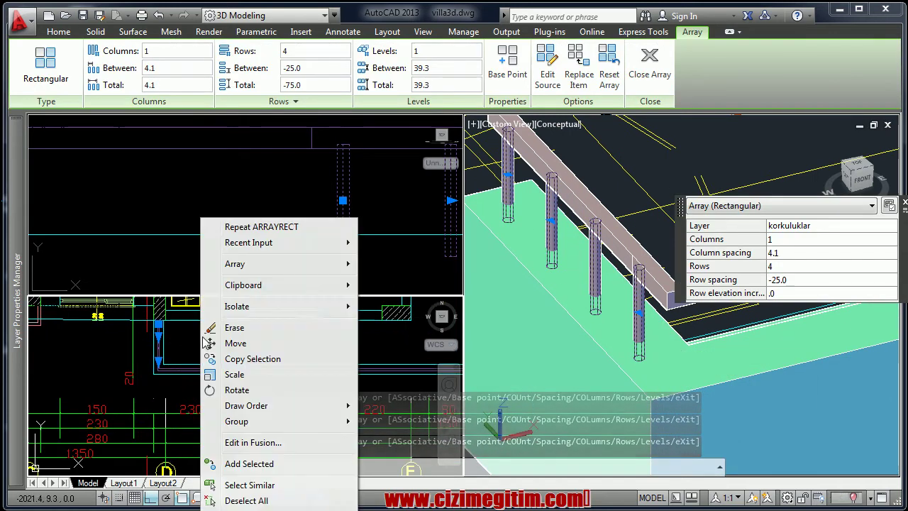
{"action": "left_click", "coordinate": [249, 359]}
{"action": "scroll", "coordinate": [252, 376], "scroll_direction": "up", "scroll_amount": 2}
{"action": "middle_click_drag", "start_coordinate": [252, 376], "coordinate": [307, 393]}
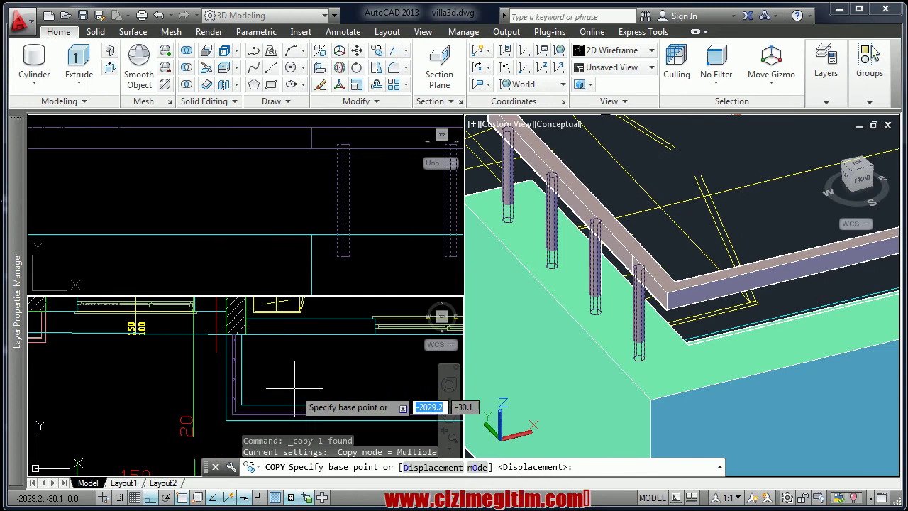
{"action": "left_click", "coordinate": [292, 381]}
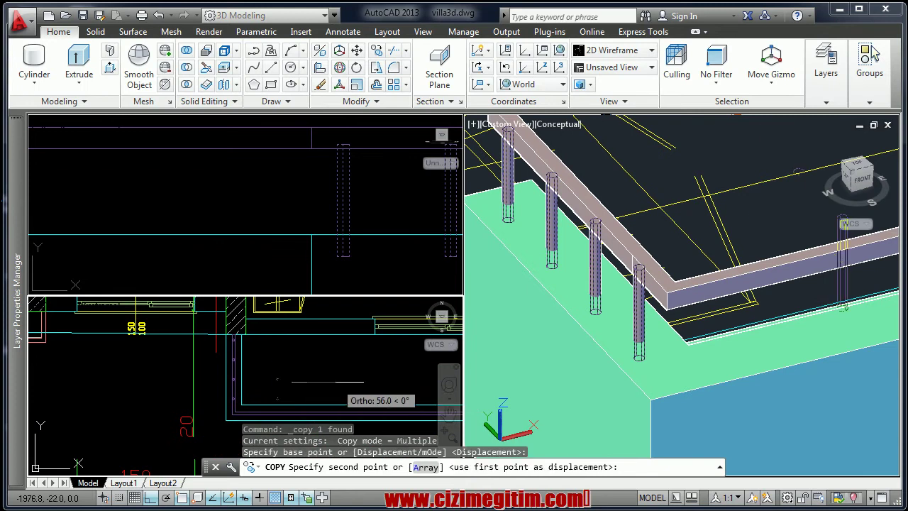
{"action": "left_click", "coordinate": [336, 381]}
{"action": "key", "text": "Return"}
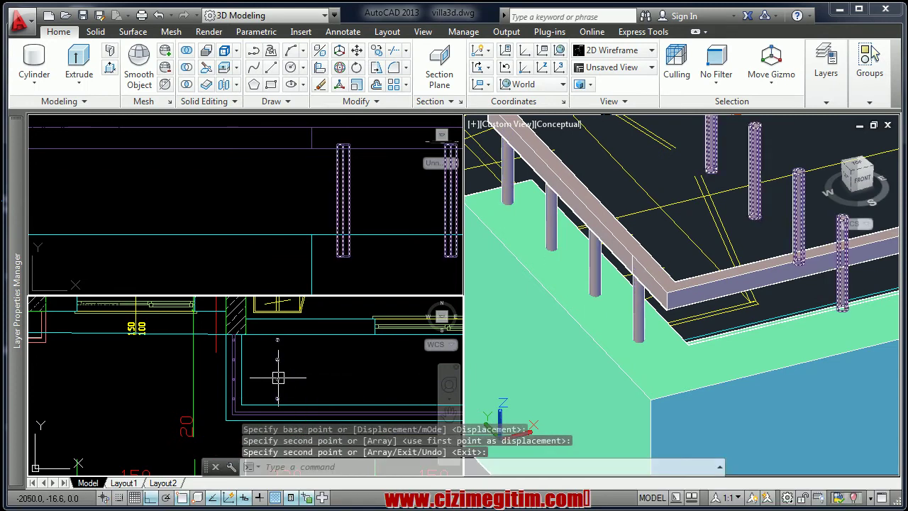
- Rotate the copied post array 90 degrees
{"action": "left_click", "coordinate": [278, 378]}
{"action": "right_click", "coordinate": [297, 375]}
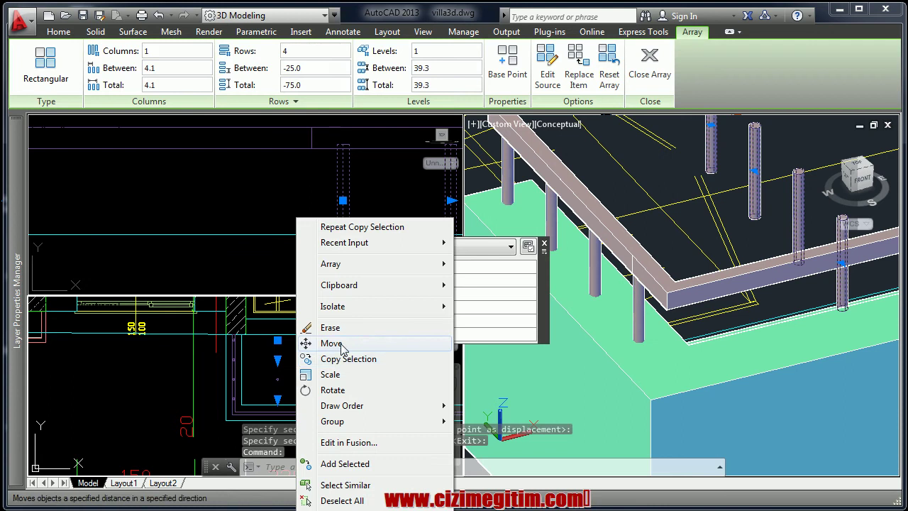
{"action": "left_click", "coordinate": [331, 389]}
{"action": "scroll", "coordinate": [290, 365], "scroll_direction": "up", "scroll_amount": 3}
{"action": "scroll", "coordinate": [273, 366], "scroll_direction": "up", "scroll_amount": 2}
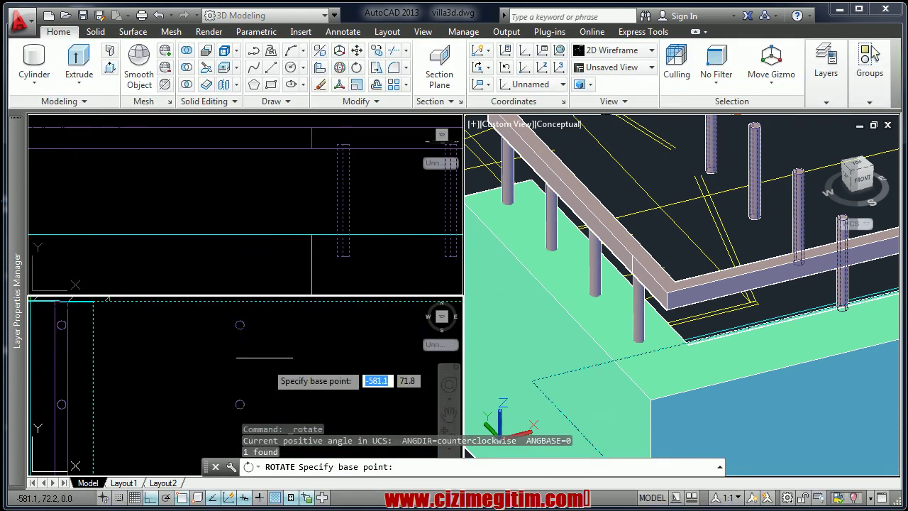
{"action": "left_click", "coordinate": [245, 331]}
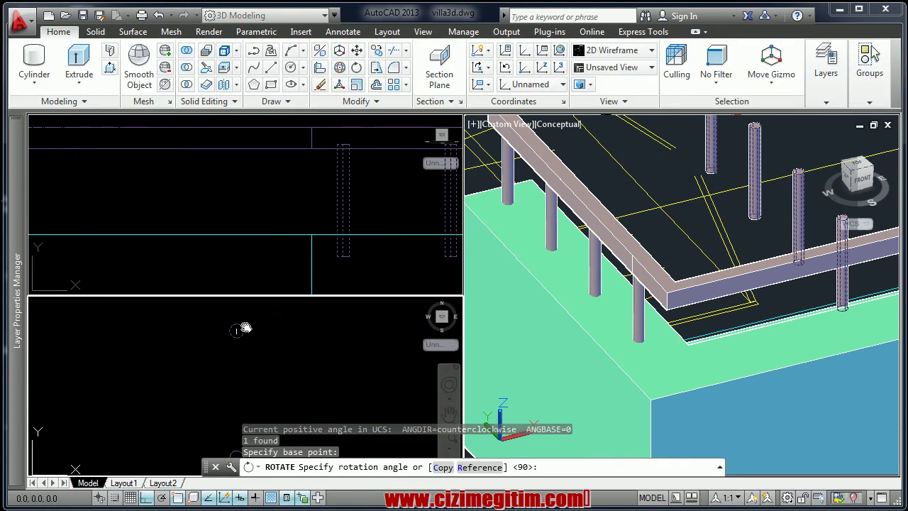
{"action": "left_click", "coordinate": [259, 333]}
{"action": "scroll", "coordinate": [283, 355], "scroll_direction": "down", "scroll_amount": 4}
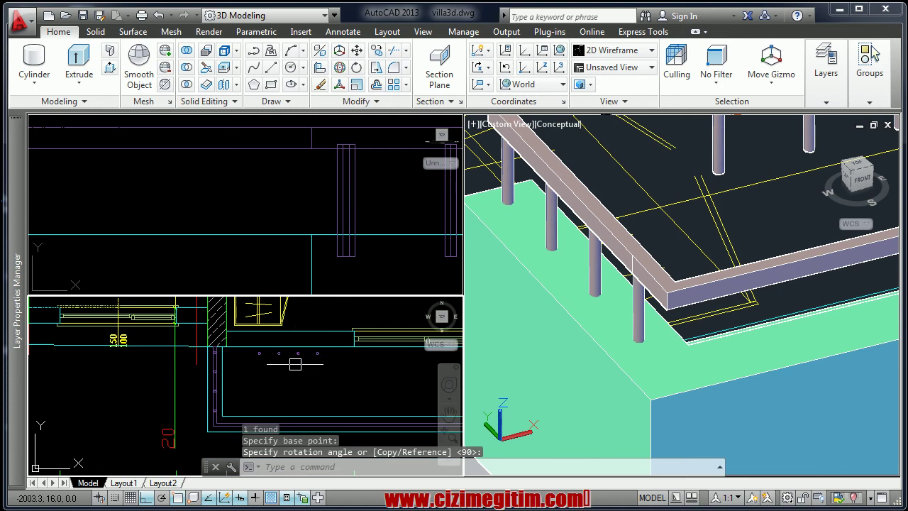
- Move the rotated posts onto the parapet
{"action": "left_click", "coordinate": [304, 353]}
{"action": "right_click", "coordinate": [278, 380]}
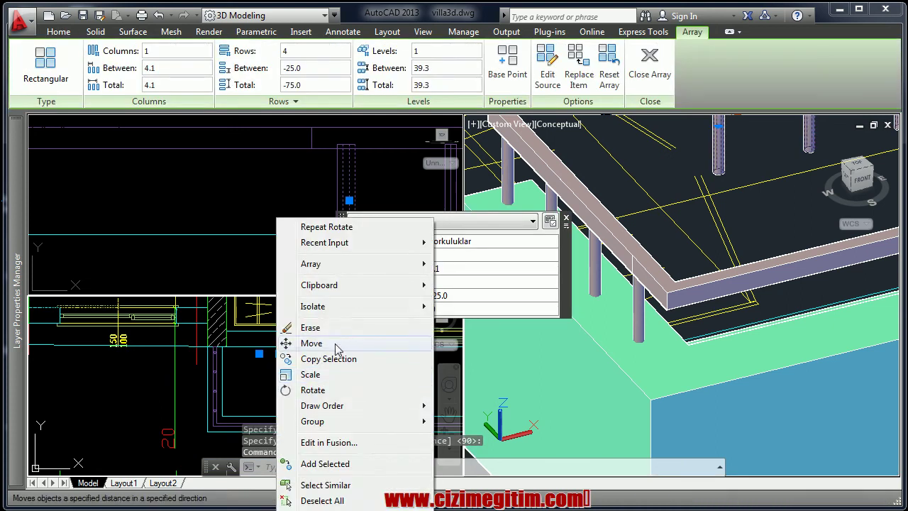
{"action": "left_click", "coordinate": [311, 343]}
{"action": "left_click", "coordinate": [346, 363]}
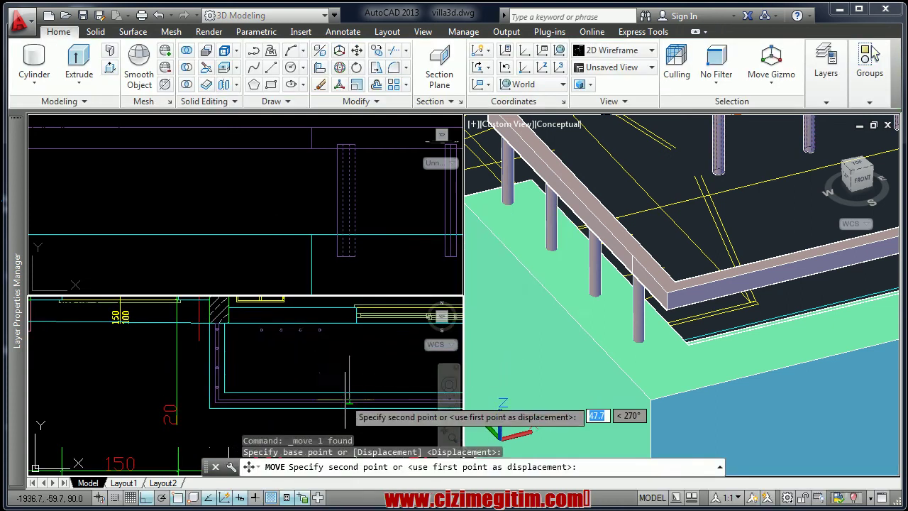
{"action": "scroll", "coordinate": [347, 401], "scroll_direction": "up", "scroll_amount": 5}
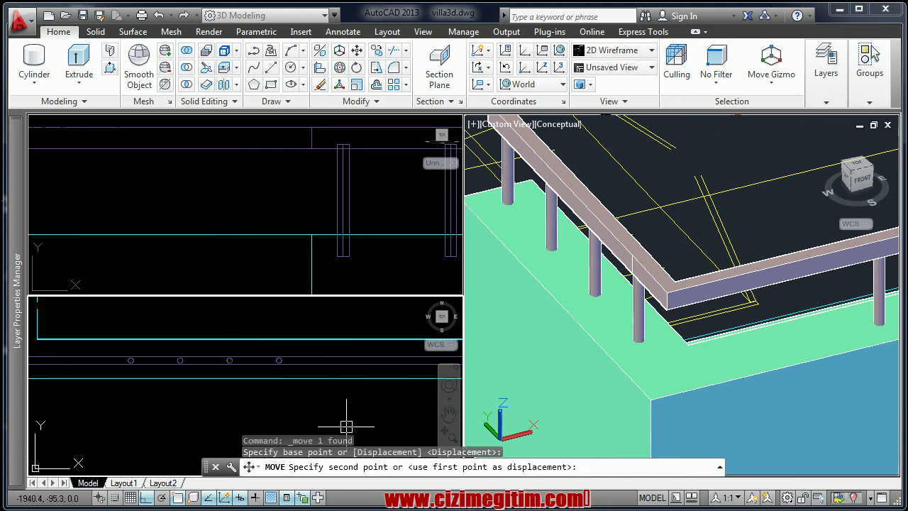
{"action": "left_click", "coordinate": [347, 424]}
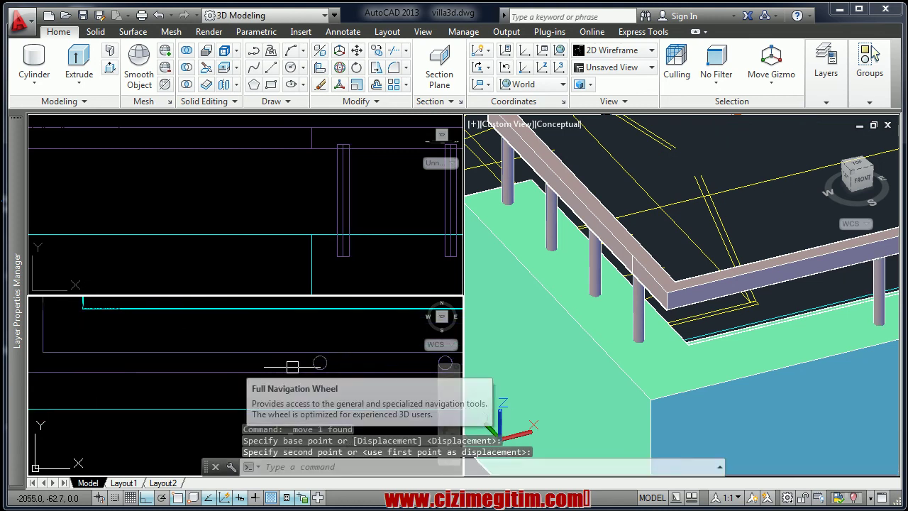
{"action": "key", "text": "Escape"}
- Move the post array twice more to line the posts up under the handrail
{"action": "right_click", "coordinate": [234, 220]}
{"action": "left_click", "coordinate": [262, 343]}
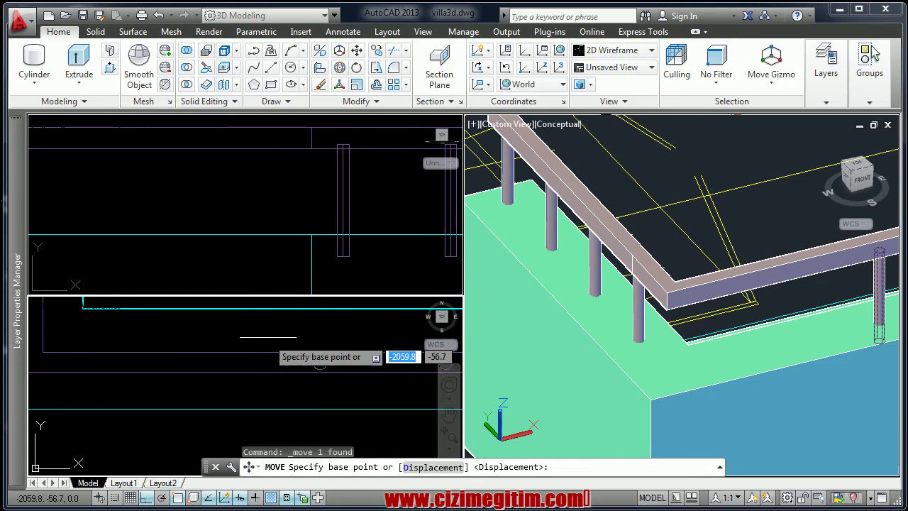
{"action": "left_click", "coordinate": [277, 348]}
{"action": "left_click", "coordinate": [304, 355]}
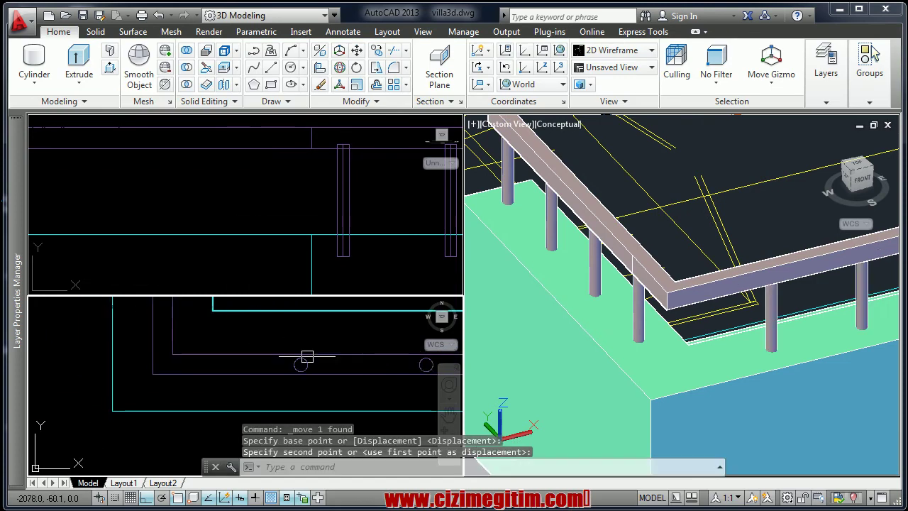
{"action": "scroll", "coordinate": [298, 361], "scroll_direction": "up", "scroll_amount": 2}
{"action": "scroll", "coordinate": [291, 366], "scroll_direction": "down", "scroll_amount": 2}
{"action": "left_click", "coordinate": [325, 357]}
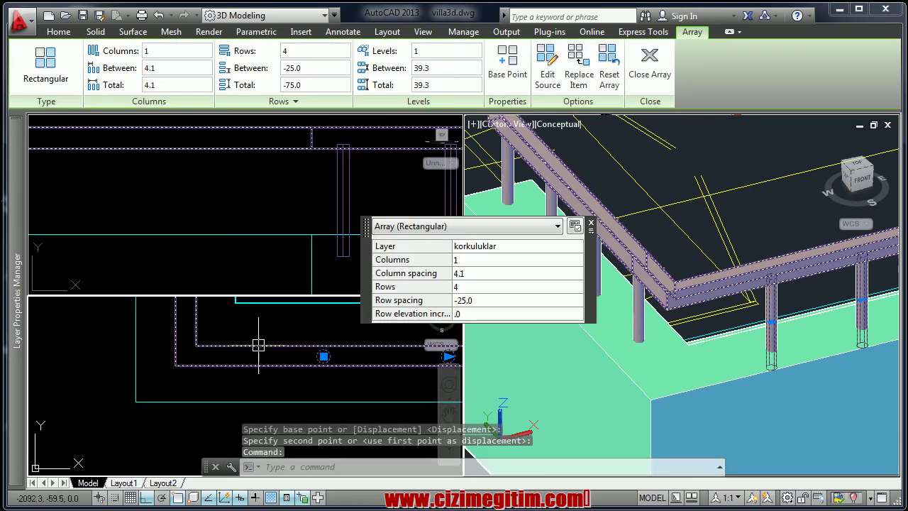
{"action": "right_click", "coordinate": [294, 371]}
{"action": "left_click", "coordinate": [299, 346]}
{"action": "left_click", "coordinate": [323, 345]}
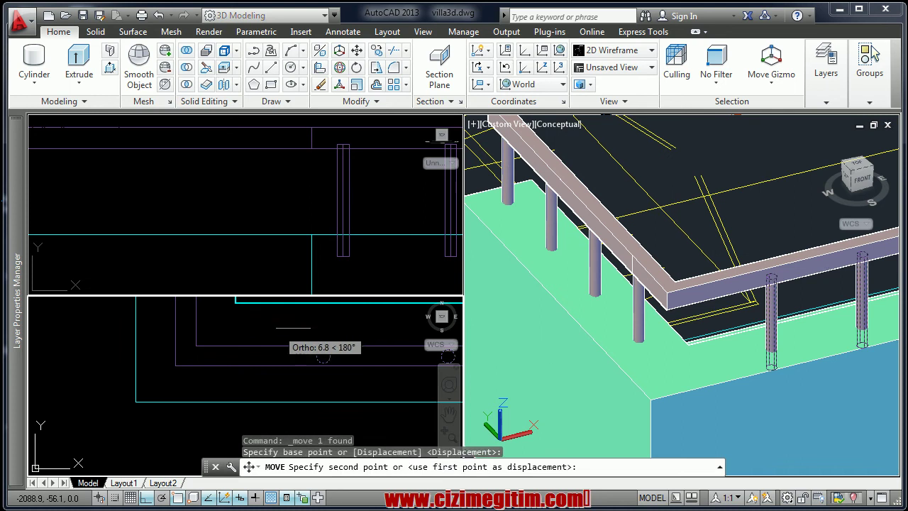
{"action": "middle_click_drag", "start_coordinate": [323, 345], "coordinate": [256, 348]}
- Set the moved posts down on the parapet's long front run
{"action": "left_click", "coordinate": [709, 319]}
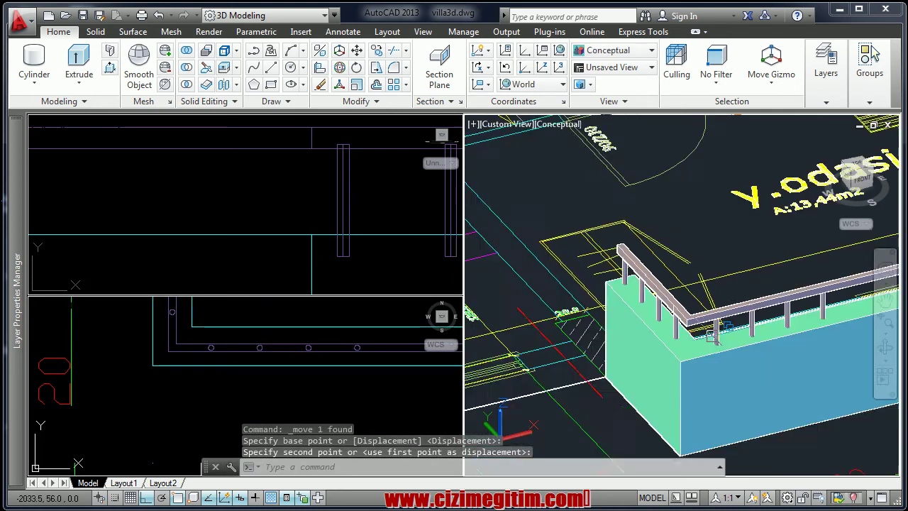
{"action": "scroll", "coordinate": [712, 322], "scroll_direction": "down", "scroll_amount": 3}
{"action": "scroll", "coordinate": [712, 323], "scroll_direction": "down", "scroll_amount": 2}
{"action": "middle_click_drag", "start_coordinate": [712, 323], "coordinate": [573, 303]}
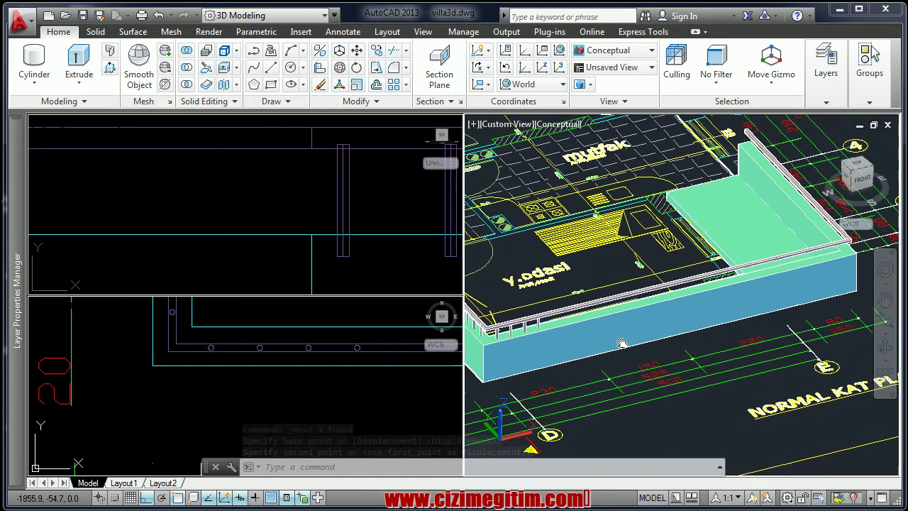
{"action": "scroll", "coordinate": [580, 328], "scroll_direction": "up", "scroll_amount": 2}
{"action": "scroll", "coordinate": [603, 316], "scroll_direction": "up", "scroll_amount": 3}
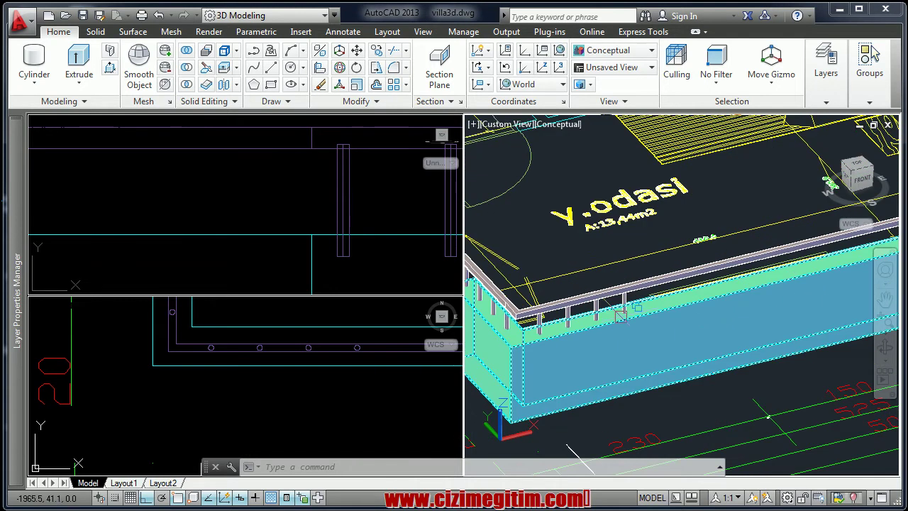
{"action": "scroll", "coordinate": [626, 305], "scroll_direction": "up", "scroll_amount": 2}
- Give the front-run baluster array 26 rows of posts at 25 spacing
{"action": "left_click", "coordinate": [627, 294]}
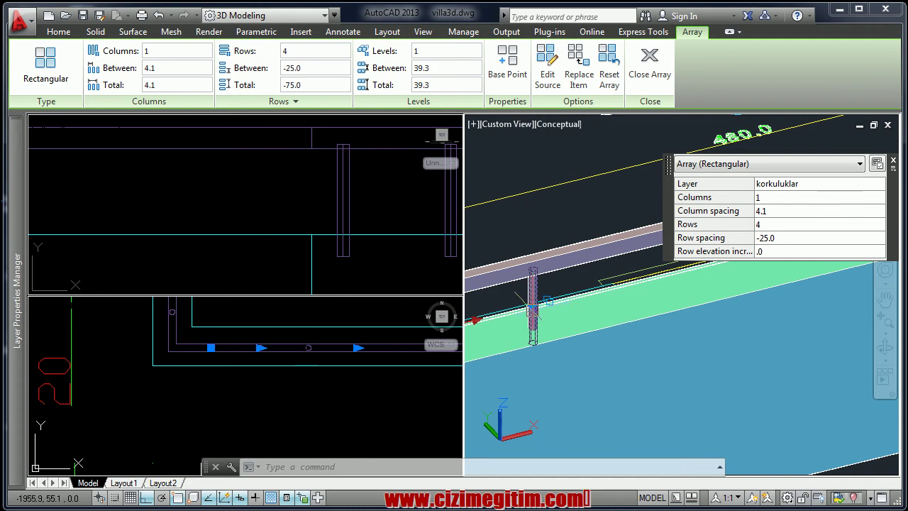
{"action": "left_click", "coordinate": [532, 306]}
{"action": "scroll", "coordinate": [730, 298], "scroll_direction": "down", "scroll_amount": 8}
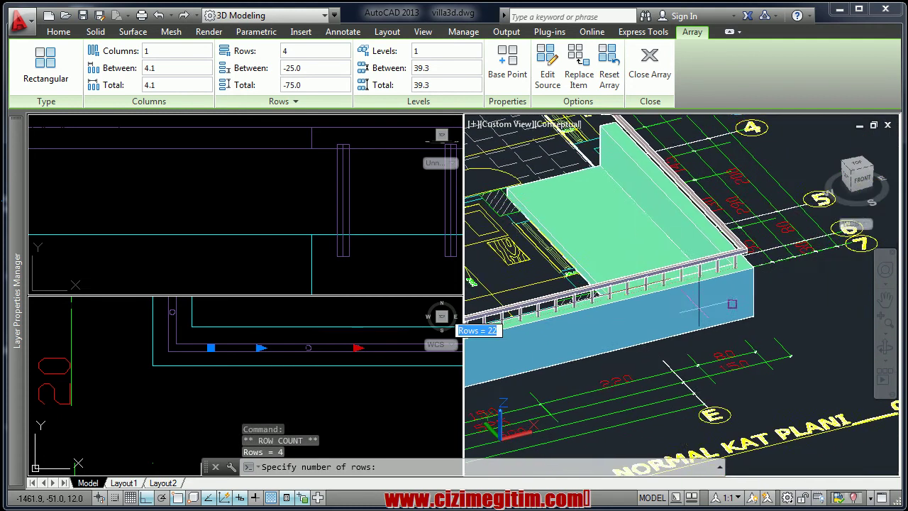
{"action": "scroll", "coordinate": [731, 298], "scroll_direction": "up", "scroll_amount": 5}
{"action": "scroll", "coordinate": [754, 305], "scroll_direction": "up", "scroll_amount": 3}
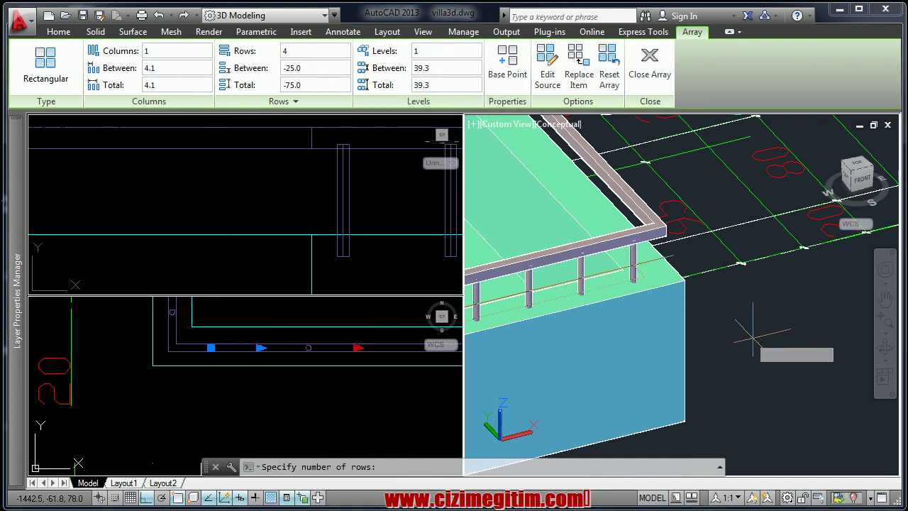
{"action": "type", "text": "26"}
{"action": "key", "text": "Return"}
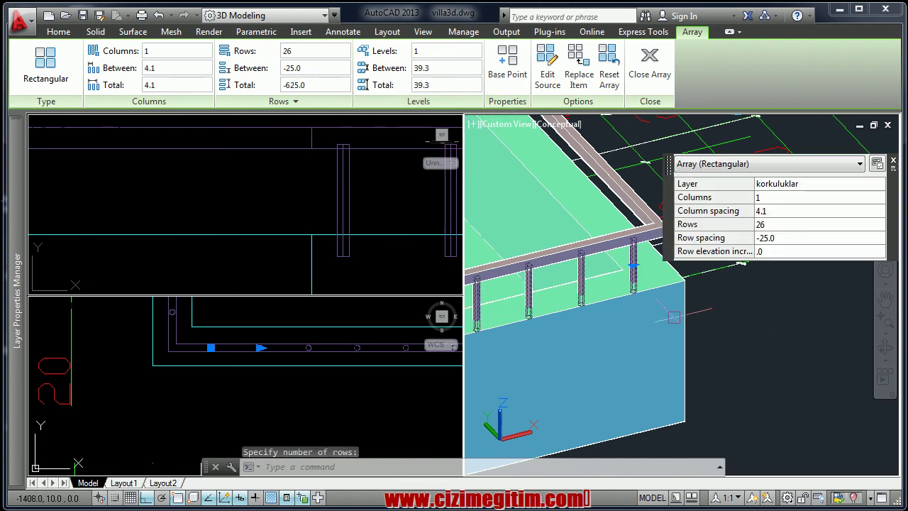
{"action": "mouse_move", "coordinate": [664, 340]}
{"action": "middle_mouse_down", "text": "shift"}
{"action": "mouse_move", "coordinate": [744, 370]}
{"action": "mouse_move", "coordinate": [753, 362]}
{"action": "mouse_move", "coordinate": [638, 340]}
{"action": "middle_mouse_up", "text": "shift"}
{"action": "key", "text": "Escape"}
{"action": "scroll", "coordinate": [753, 362], "scroll_direction": "up", "scroll_amount": 3}
- Copy the corner baluster array to the railing corner in the 3D view
{"action": "scroll", "coordinate": [496, 234], "scroll_direction": "up", "scroll_amount": 3}
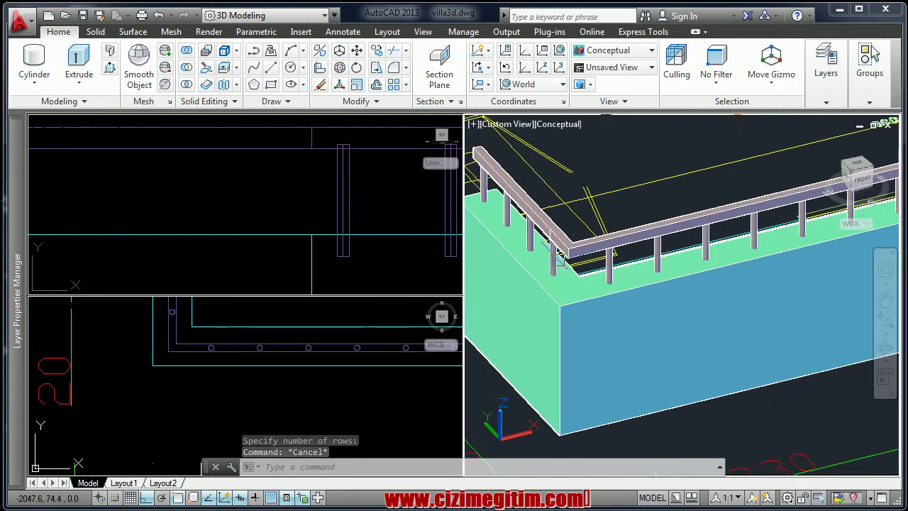
{"action": "scroll", "coordinate": [496, 234], "scroll_direction": "up", "scroll_amount": 2}
{"action": "left_click", "coordinate": [523, 269]}
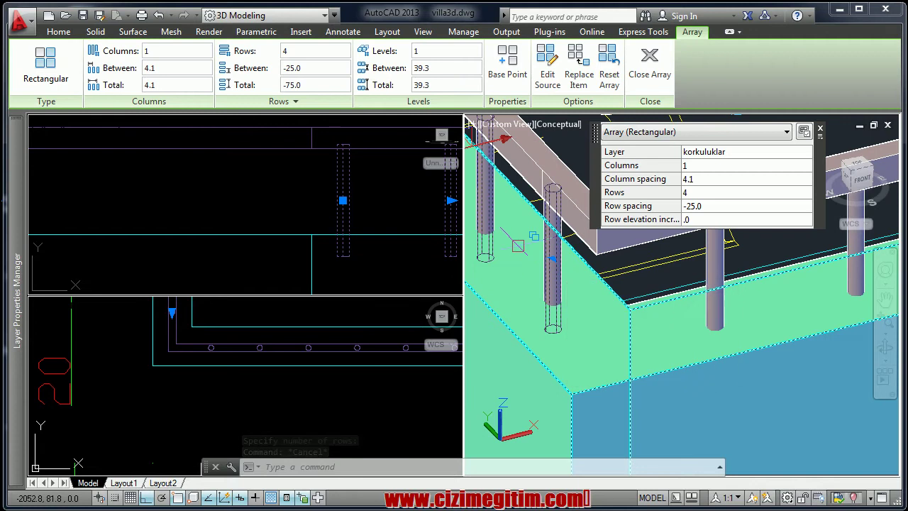
{"action": "scroll", "coordinate": [525, 269], "scroll_direction": "down", "scroll_amount": 3}
{"action": "right_click", "coordinate": [530, 219]}
{"action": "left_click", "coordinate": [589, 359]}
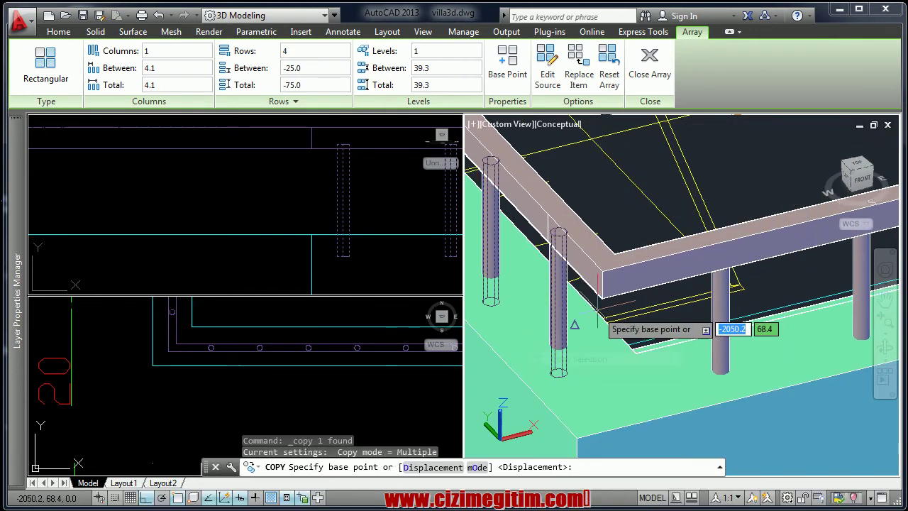
{"action": "left_click", "coordinate": [602, 297]}
{"action": "scroll", "coordinate": [599, 301], "scroll_direction": "down", "scroll_amount": 3}
{"action": "scroll", "coordinate": [602, 301], "scroll_direction": "down", "scroll_amount": 2}
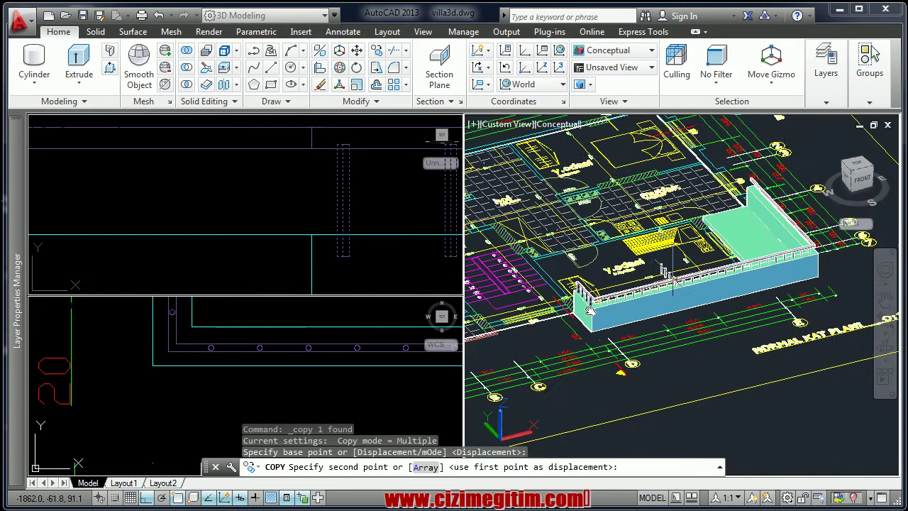
{"action": "scroll", "coordinate": [614, 302], "scroll_direction": "up", "scroll_amount": 2}
{"action": "scroll", "coordinate": [638, 303], "scroll_direction": "up", "scroll_amount": 2}
{"action": "scroll", "coordinate": [653, 301], "scroll_direction": "up", "scroll_amount": 2}
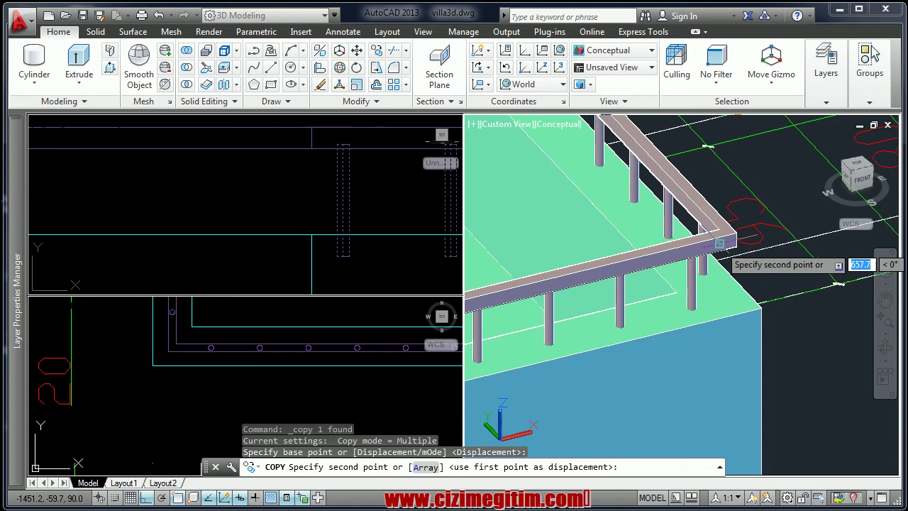
{"action": "scroll", "coordinate": [718, 243], "scroll_direction": "up", "scroll_amount": 1}
{"action": "left_click", "coordinate": [719, 243]}
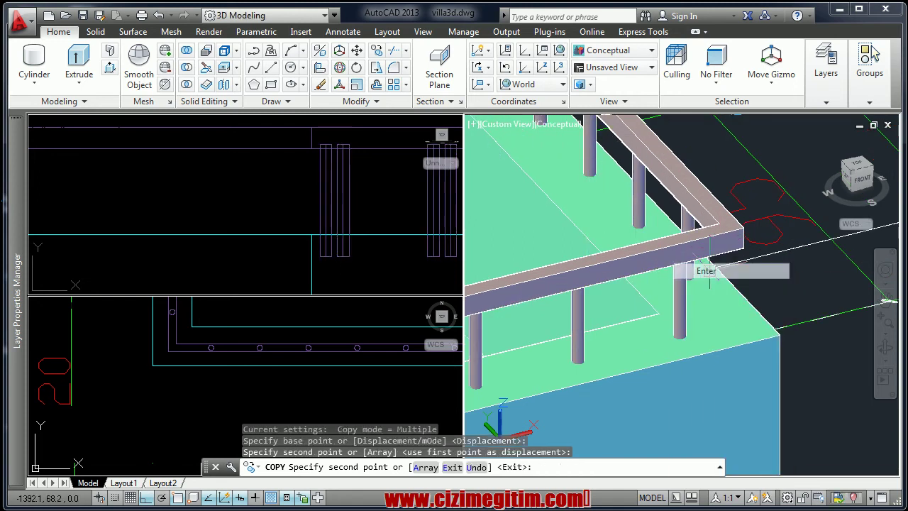
{"action": "key", "text": "Return"}
- Move the copied post array by its base grip, then undo that move
{"action": "left_click", "coordinate": [274, 331]}
{"action": "scroll", "coordinate": [75, 365], "scroll_direction": "up", "scroll_amount": 2}
{"action": "scroll", "coordinate": [367, 361], "scroll_direction": "up", "scroll_amount": 2}
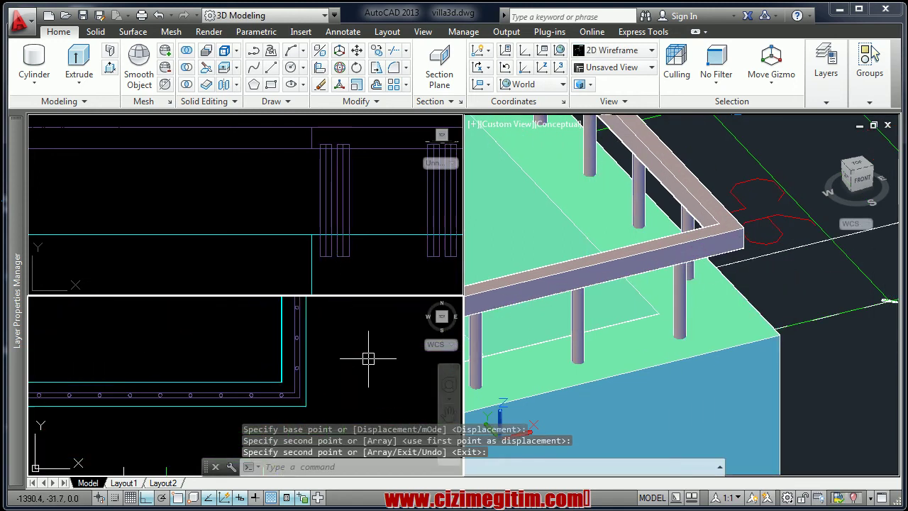
{"action": "scroll", "coordinate": [307, 356], "scroll_direction": "up", "scroll_amount": 1}
{"action": "scroll", "coordinate": [363, 338], "scroll_direction": "up", "scroll_amount": 1}
{"action": "middle_click_drag", "start_coordinate": [362, 337], "coordinate": [320, 401]}
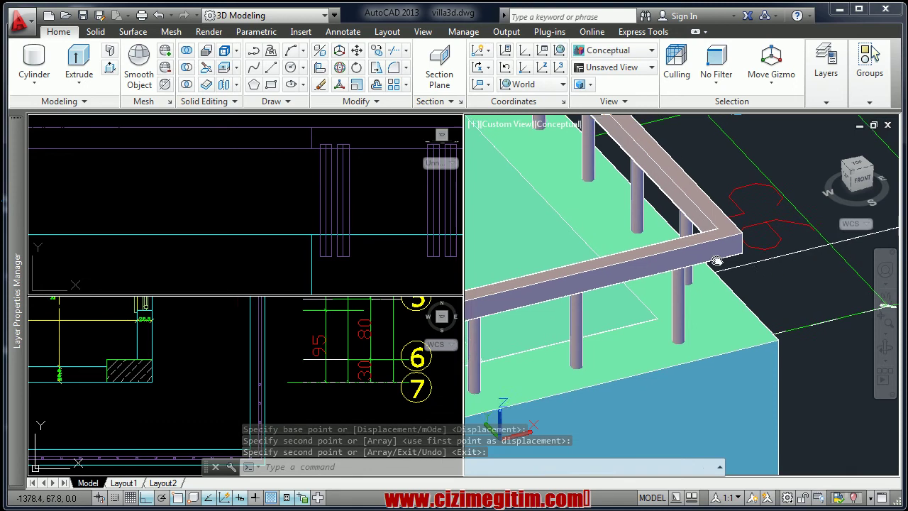
{"action": "scroll", "coordinate": [588, 304], "scroll_direction": "down", "scroll_amount": 2}
{"action": "middle_click_drag", "start_coordinate": [587, 304], "coordinate": [668, 321]}
{"action": "scroll", "coordinate": [709, 344], "scroll_direction": "up", "scroll_amount": 1}
{"action": "scroll", "coordinate": [727, 356], "scroll_direction": "up", "scroll_amount": 1}
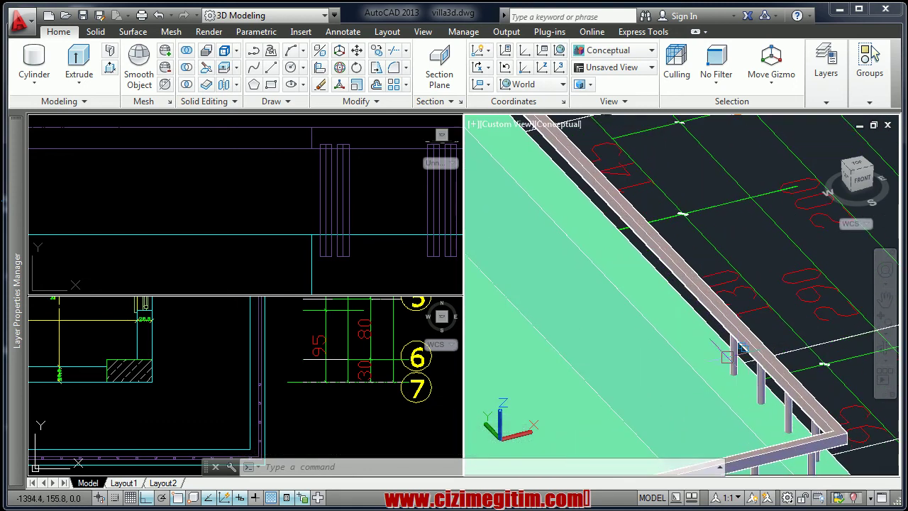
{"action": "left_click", "coordinate": [752, 351]}
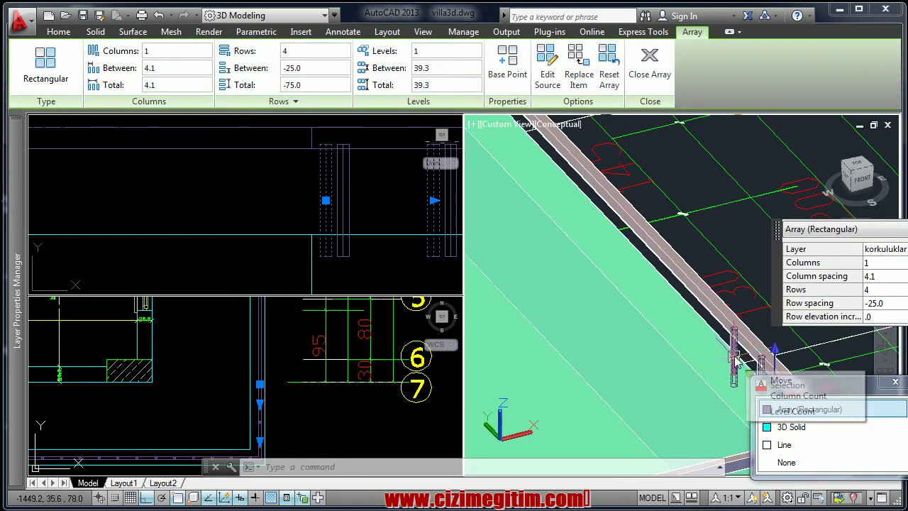
{"action": "left_click", "coordinate": [809, 409]}
{"action": "left_click", "coordinate": [746, 341]}
{"action": "scroll", "coordinate": [608, 255], "scroll_direction": "up", "scroll_amount": 2}
{"action": "scroll", "coordinate": [576, 241], "scroll_direction": "down", "scroll_amount": 2}
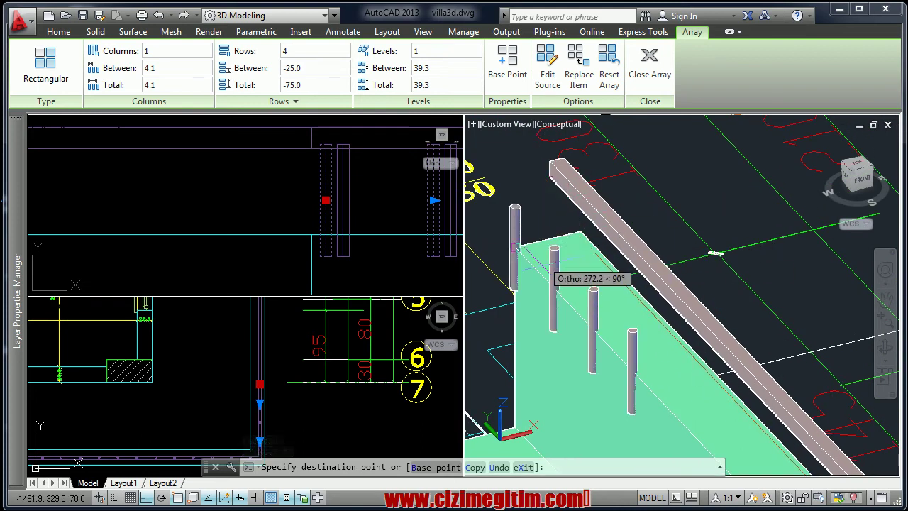
{"action": "left_click", "coordinate": [485, 255]}
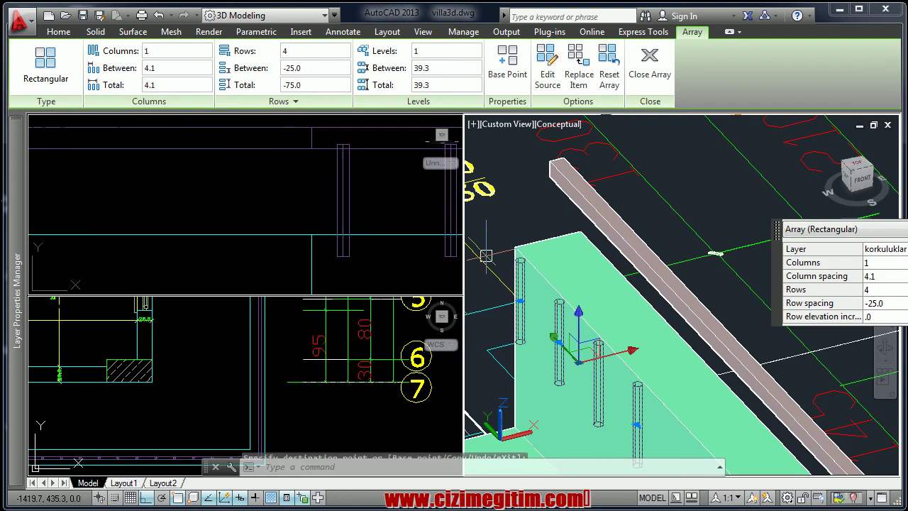
{"action": "scroll", "coordinate": [495, 256], "scroll_direction": "down", "scroll_amount": 5}
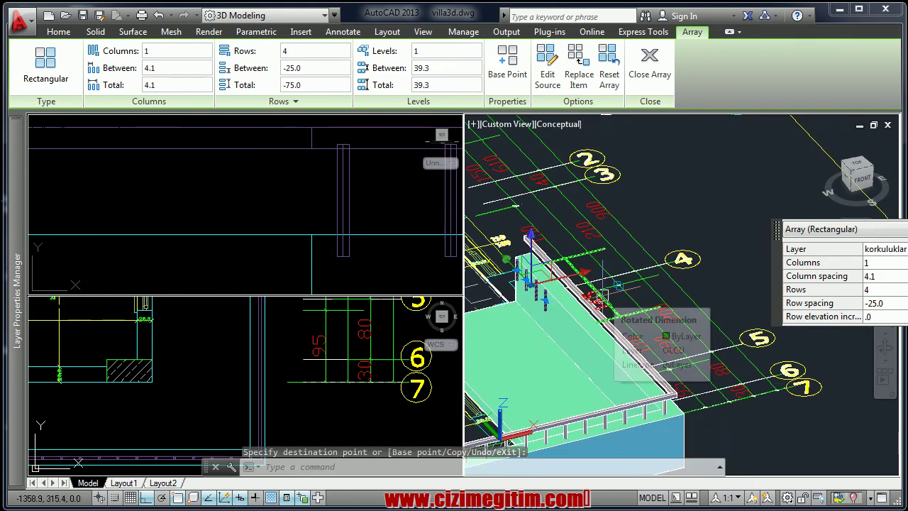
{"action": "scroll", "coordinate": [601, 294], "scroll_direction": "up", "scroll_amount": 5}
{"action": "type", "text": "u"}
{"action": "key", "text": "Return"}
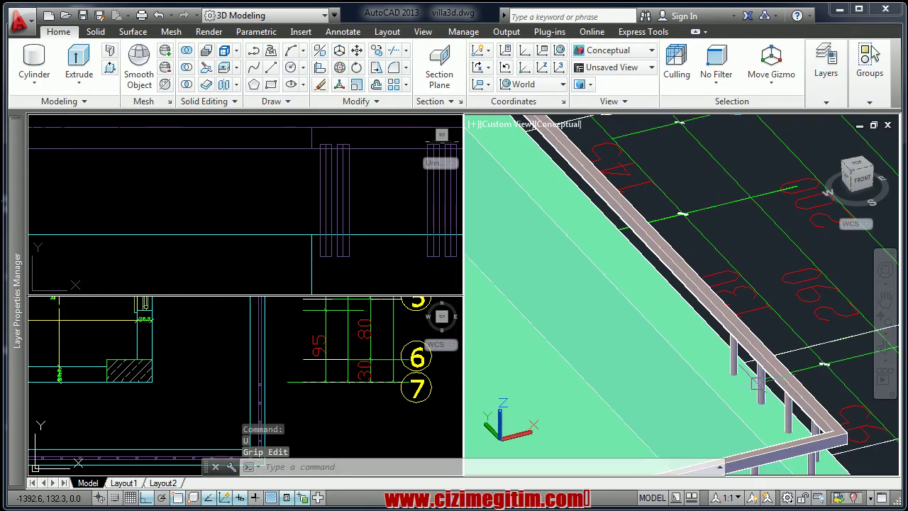
- Select the post array and begin a row-count grip edit, then cancel it
{"action": "left_click", "coordinate": [257, 197]}
{"action": "scroll", "coordinate": [212, 206], "scroll_direction": "down", "scroll_amount": 3}
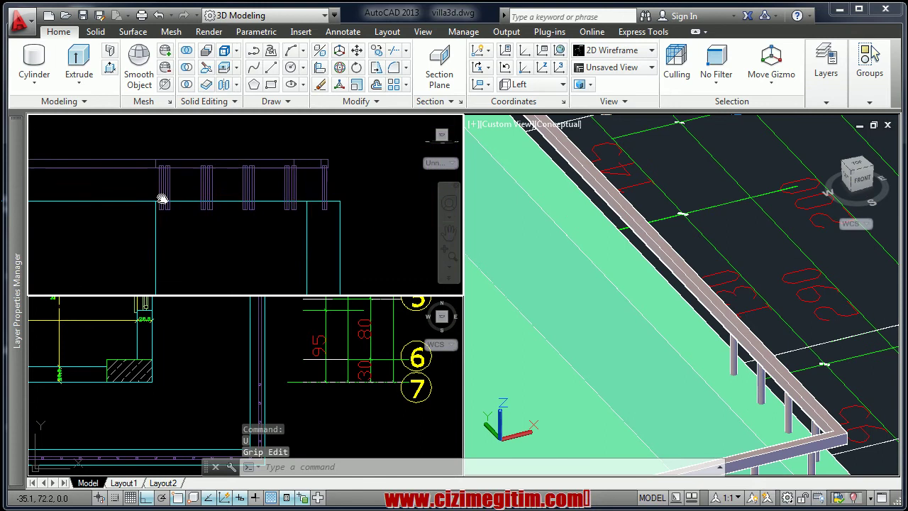
{"action": "scroll", "coordinate": [239, 227], "scroll_direction": "down", "scroll_amount": 3}
{"action": "middle_click_drag", "start_coordinate": [239, 227], "coordinate": [254, 217]}
{"action": "left_click", "coordinate": [760, 387]}
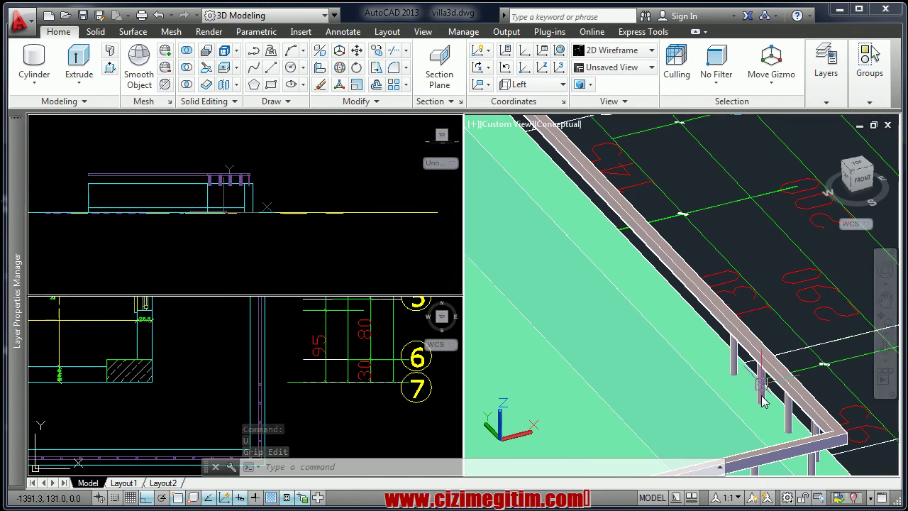
{"action": "left_click", "coordinate": [762, 387]}
{"action": "left_click", "coordinate": [202, 195]}
{"action": "scroll", "coordinate": [202, 195], "scroll_direction": "up", "scroll_amount": 2}
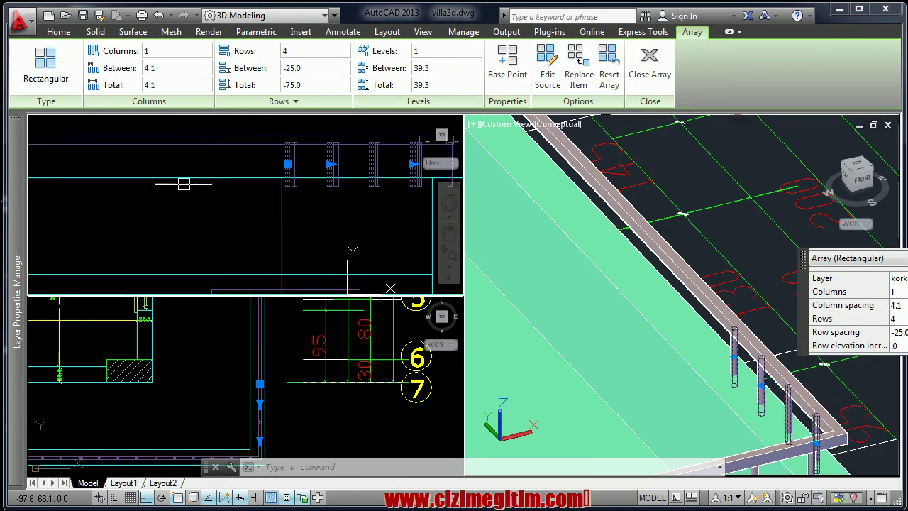
{"action": "scroll", "coordinate": [202, 194], "scroll_direction": "up", "scroll_amount": 1}
{"action": "scroll", "coordinate": [203, 194], "scroll_direction": "up", "scroll_amount": 1}
{"action": "scroll", "coordinate": [205, 192], "scroll_direction": "up", "scroll_amount": 1}
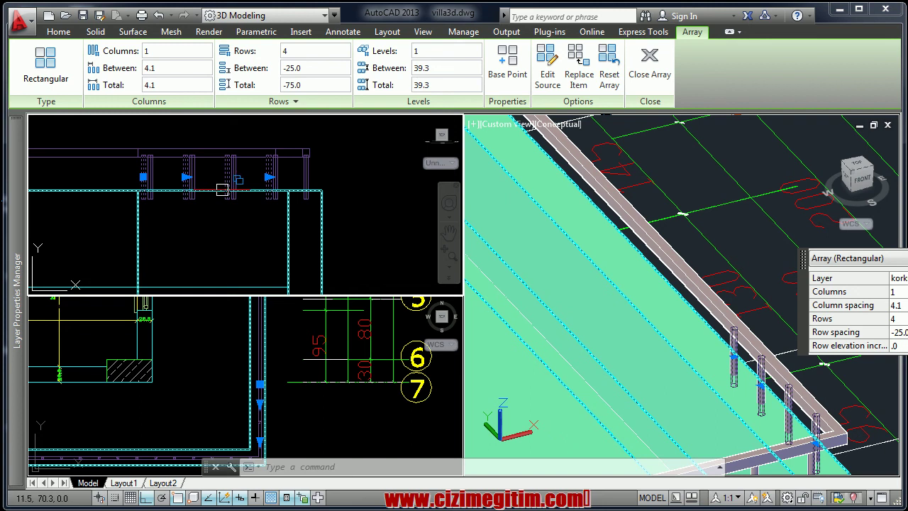
{"action": "left_click", "coordinate": [268, 177]}
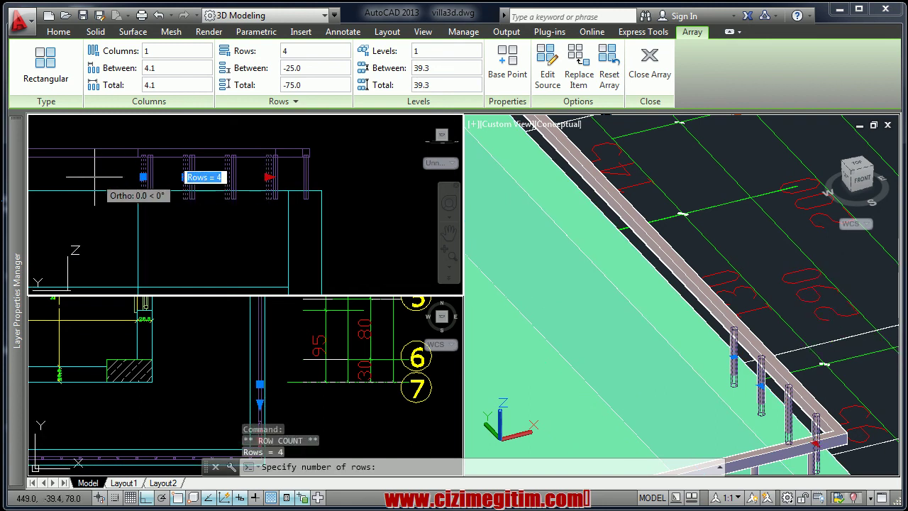
{"action": "middle_click_drag", "start_coordinate": [94, 176], "coordinate": [282, 205]}
{"action": "key", "text": "Escape"}
{"action": "key", "text": "Escape"}
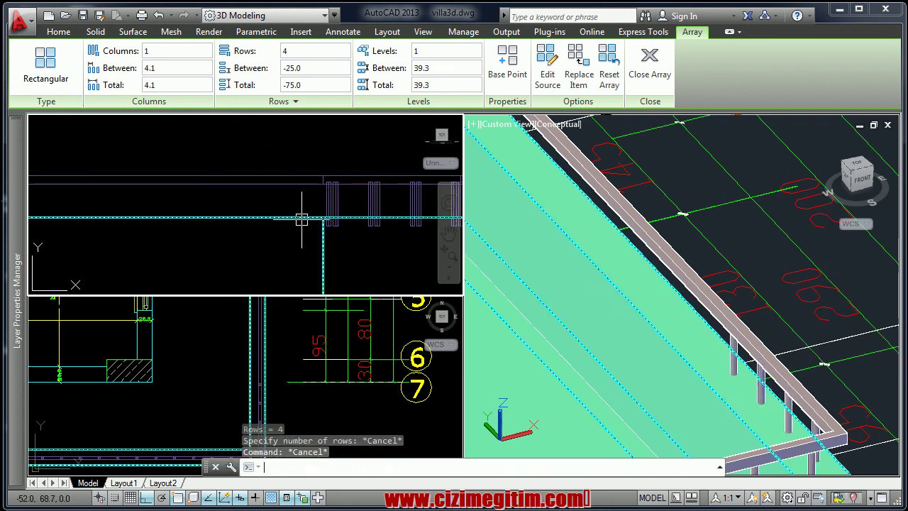
- Select the post array in the side view and start the Mirror command
{"action": "left_click", "coordinate": [765, 385]}
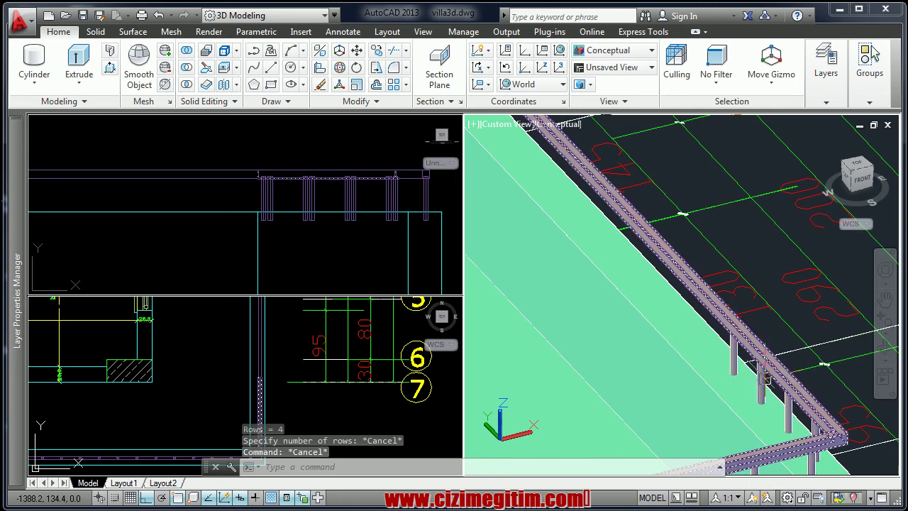
{"action": "left_click", "coordinate": [766, 386]}
{"action": "key", "text": "Escape"}
{"action": "left_click", "coordinate": [773, 383]}
{"action": "key", "text": "Escape"}
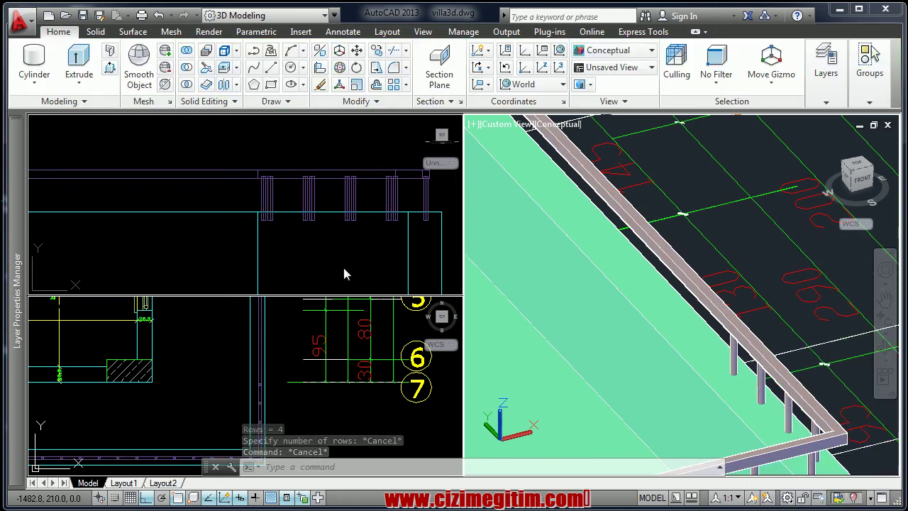
{"action": "scroll", "coordinate": [293, 197], "scroll_direction": "up", "scroll_amount": 2}
{"action": "left_click", "coordinate": [306, 193]}
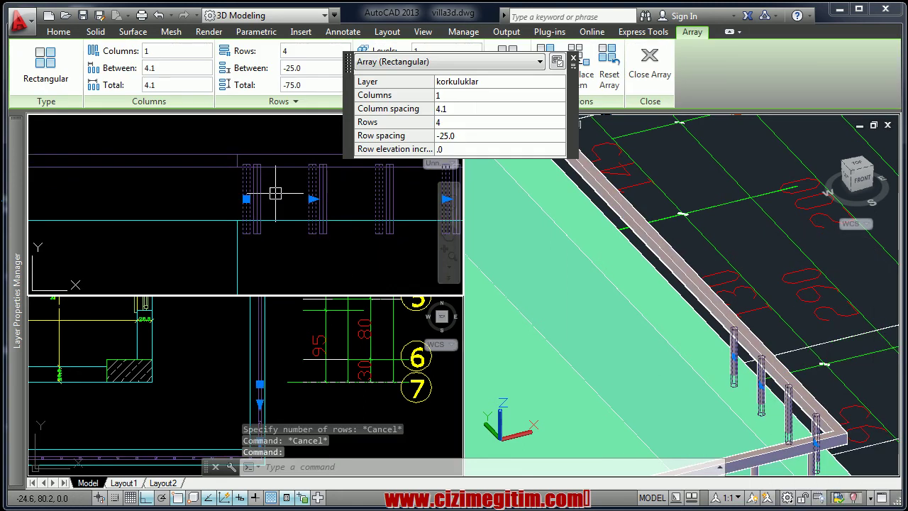
{"action": "middle_click_drag", "start_coordinate": [307, 270], "coordinate": [160, 259]}
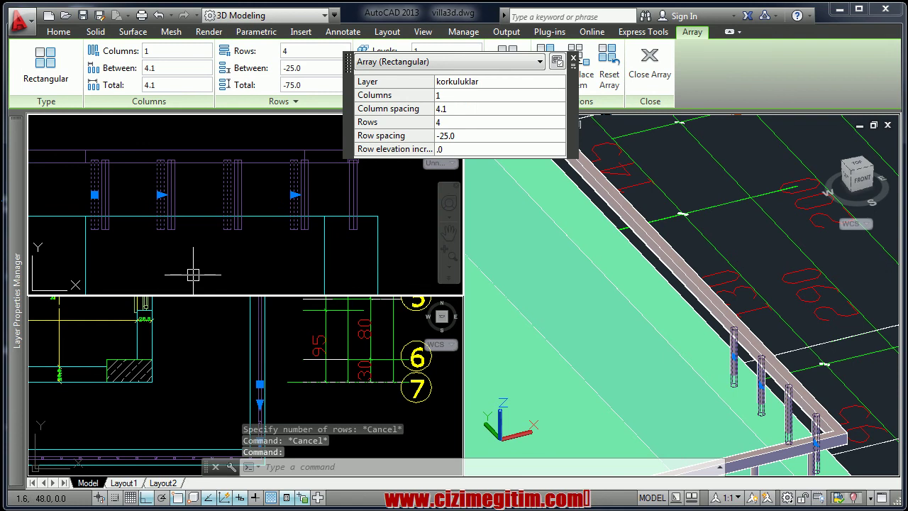
{"action": "type", "text": "mi"}
{"action": "key", "text": "Return"}
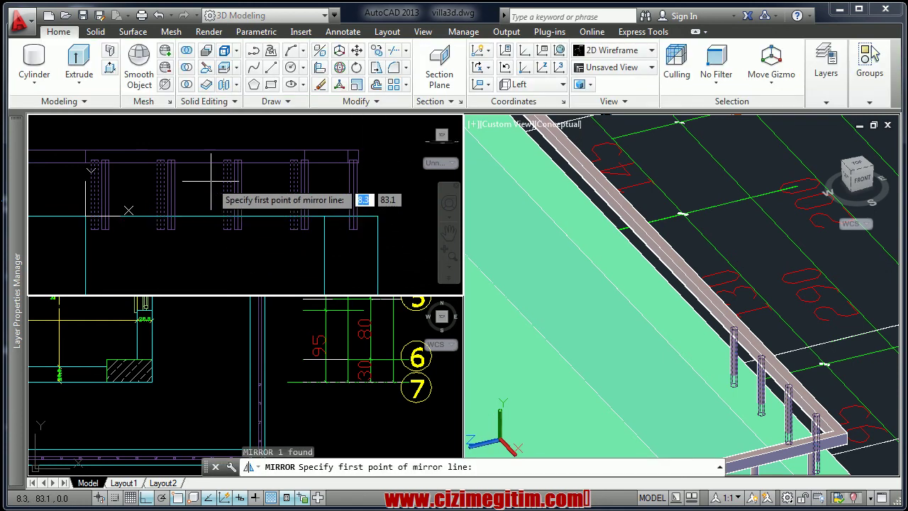
- Finish the mirror line and erase the original posts
{"action": "left_click", "coordinate": [203, 249]}
{"action": "right_click", "coordinate": [203, 252]}
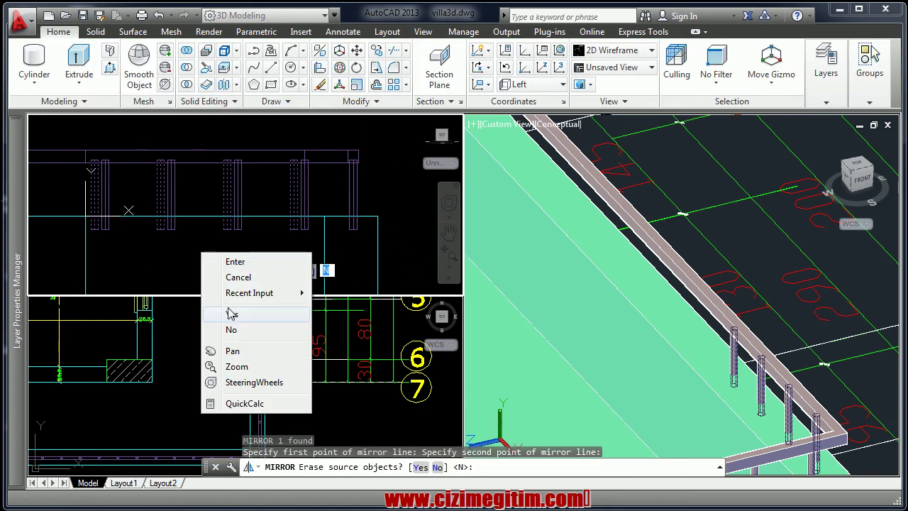
{"action": "left_click", "coordinate": [230, 314]}
{"action": "scroll", "coordinate": [124, 199], "scroll_direction": "up", "scroll_amount": 2}
- Change the post array's row count at its row grip, leaving 16 posts at -25 spacing
{"action": "left_click", "coordinate": [690, 339]}
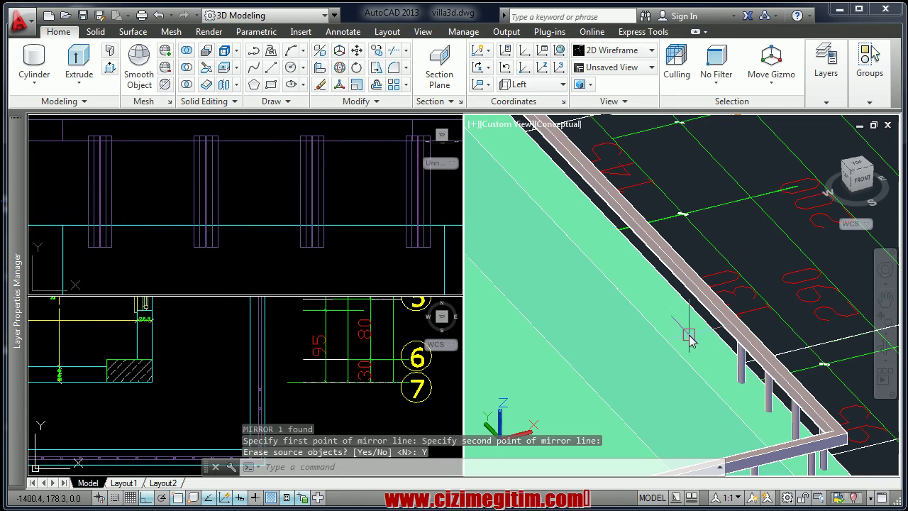
{"action": "left_click", "coordinate": [738, 372]}
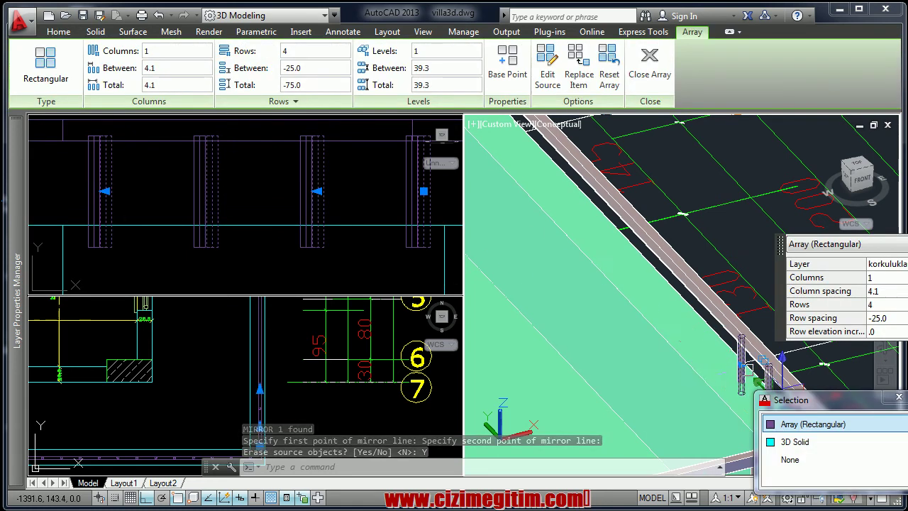
{"action": "left_click", "coordinate": [780, 356]}
{"action": "scroll", "coordinate": [616, 292], "scroll_direction": "down", "scroll_amount": 5}
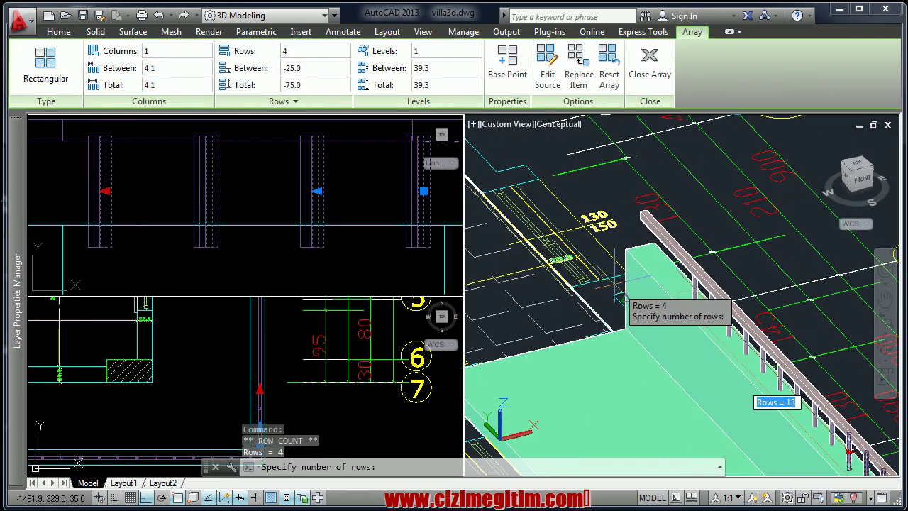
{"action": "scroll", "coordinate": [614, 293], "scroll_direction": "up", "scroll_amount": 4}
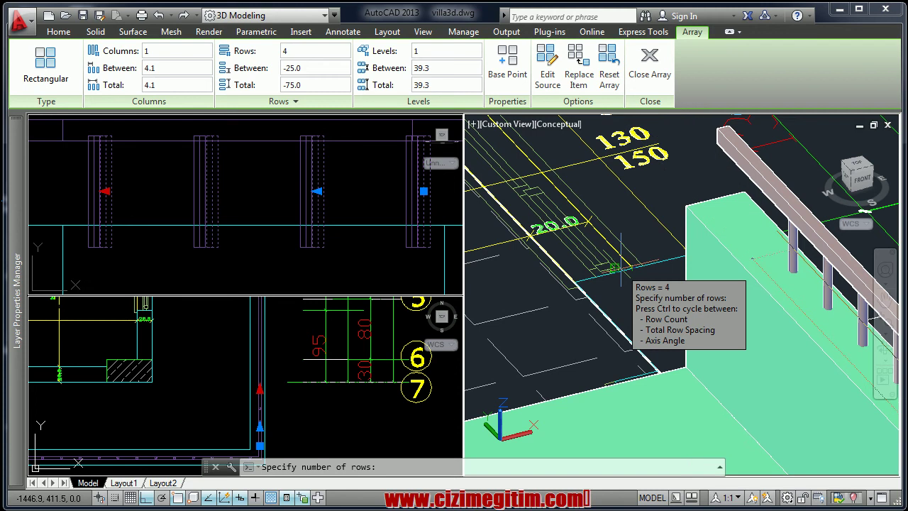
{"action": "type", "text": "19"}
{"action": "key", "text": "Return"}
{"action": "type", "text": "15"}
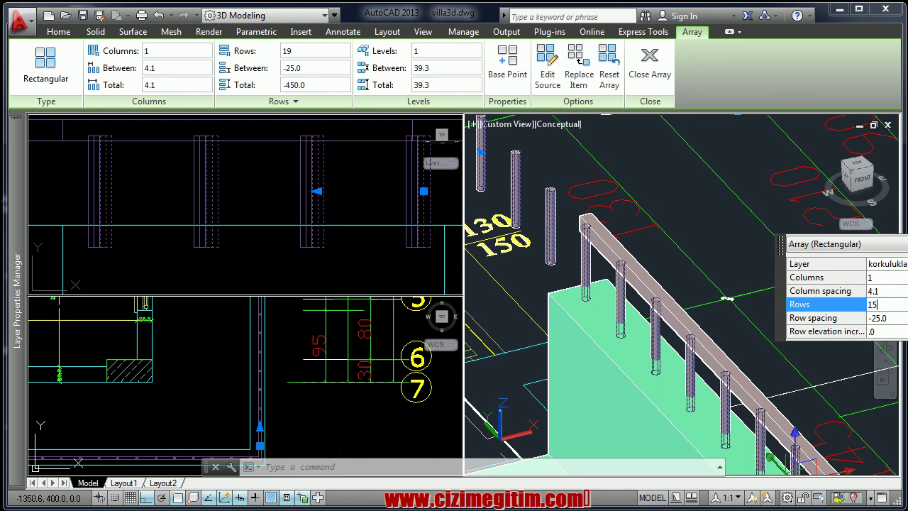
{"action": "key", "text": "Tab"}
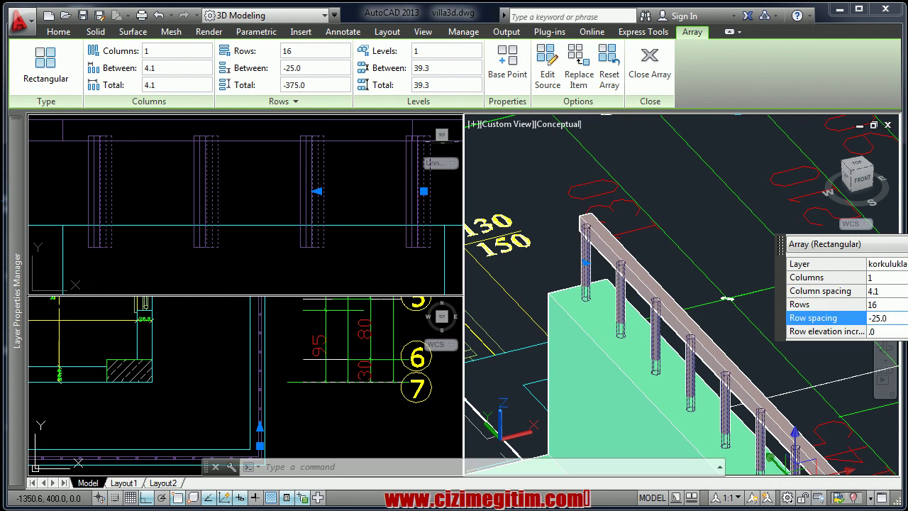
{"action": "key", "text": "Escape"}
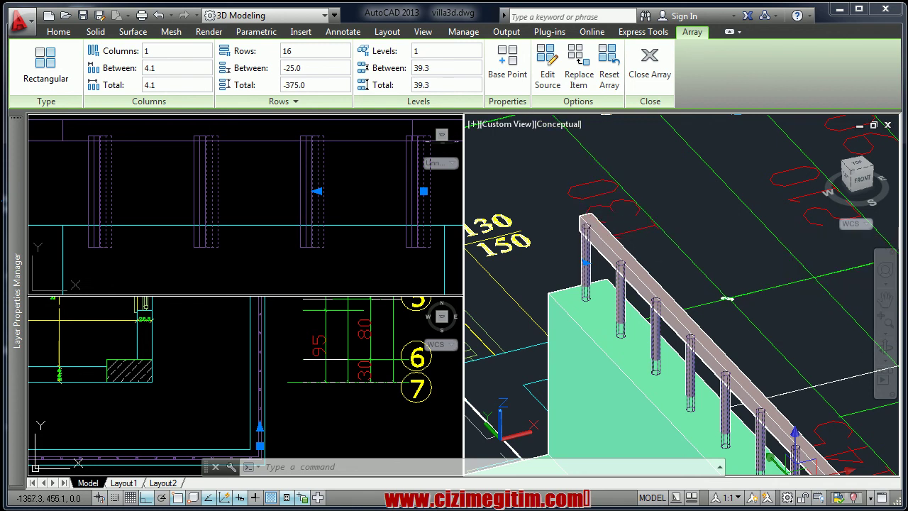
{"action": "key", "text": "Escape"}
{"action": "scroll", "coordinate": [598, 246], "scroll_direction": "down", "scroll_amount": 5}
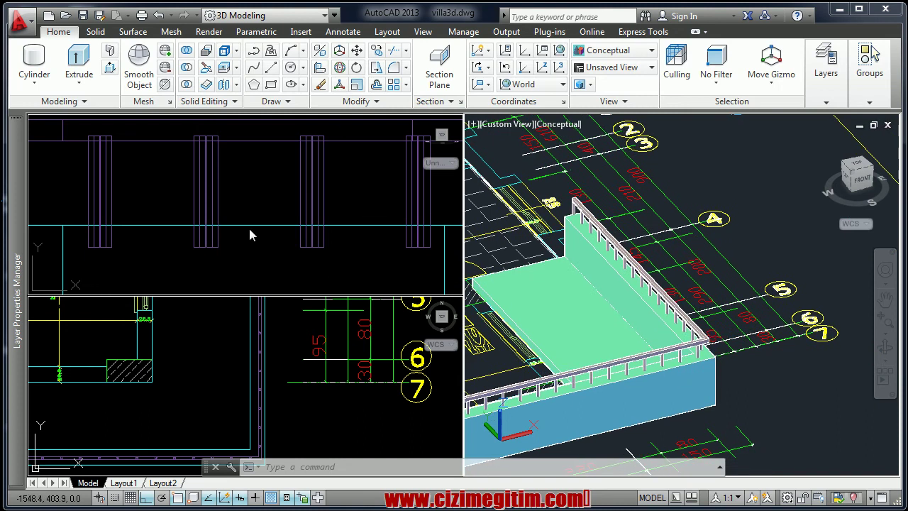
- Select the balcony wall solid in the 3D view
{"action": "scroll", "coordinate": [626, 451], "scroll_direction": "down", "scroll_amount": 3}
{"action": "scroll", "coordinate": [642, 363], "scroll_direction": "down", "scroll_amount": 3}
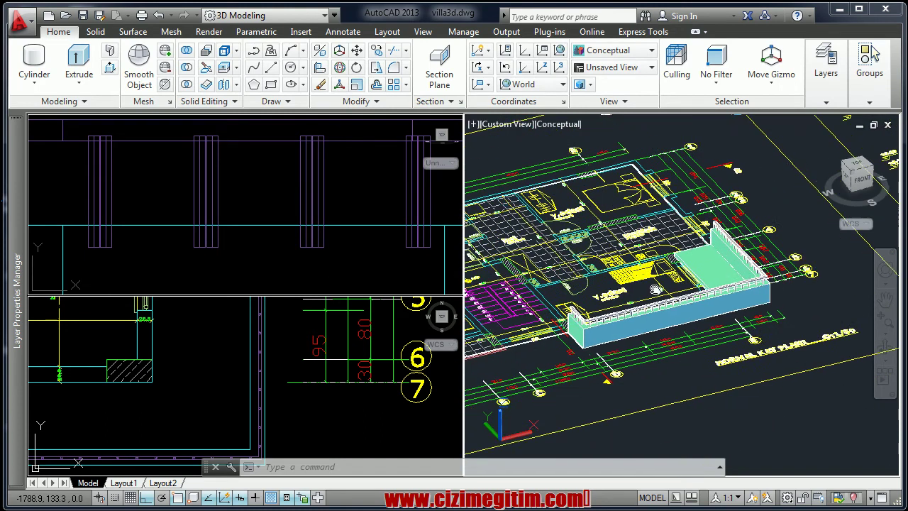
{"action": "middle_click_drag", "start_coordinate": [726, 170], "coordinate": [681, 177], "text": "shift"}
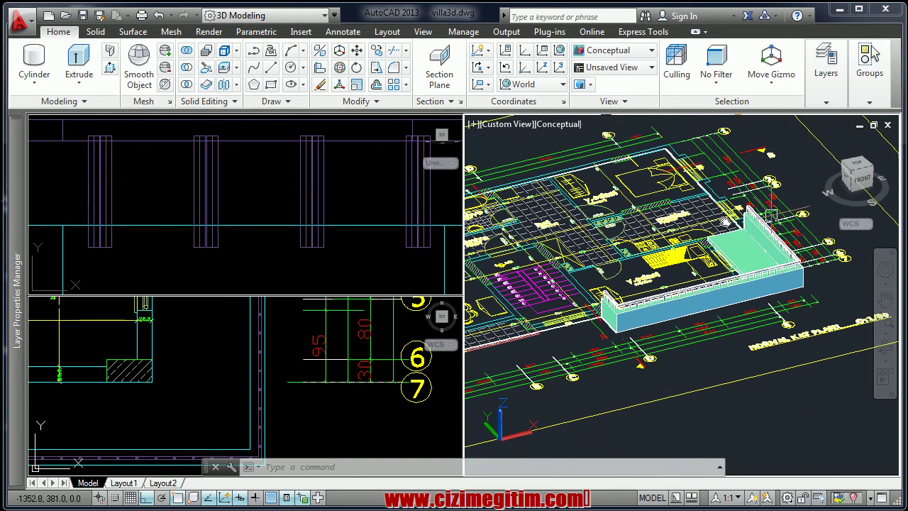
{"action": "left_click", "coordinate": [209, 361]}
{"action": "scroll", "coordinate": [208, 361], "scroll_direction": "down", "scroll_amount": 2}
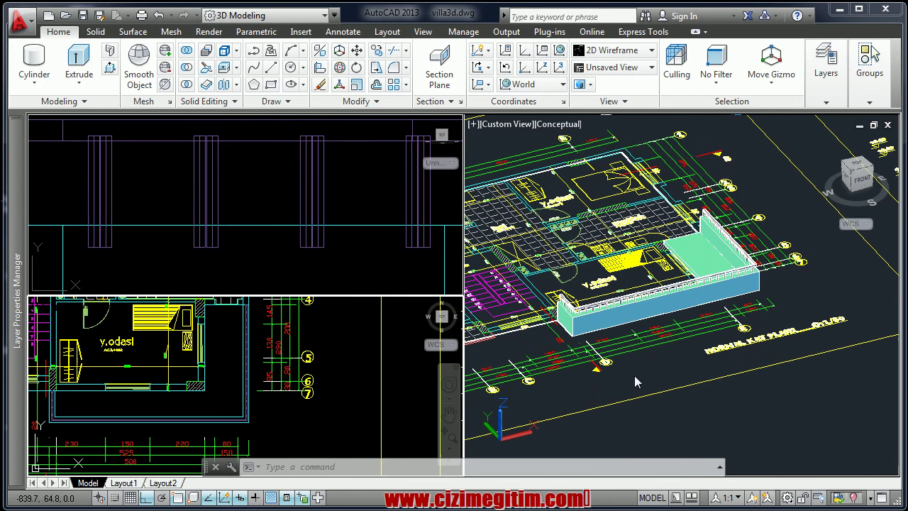
{"action": "left_click", "coordinate": [721, 265]}
{"action": "scroll", "coordinate": [721, 264], "scroll_direction": "up", "scroll_amount": 3}
{"action": "left_click", "coordinate": [694, 248]}
{"action": "scroll", "coordinate": [622, 233], "scroll_direction": "up", "scroll_amount": 2}
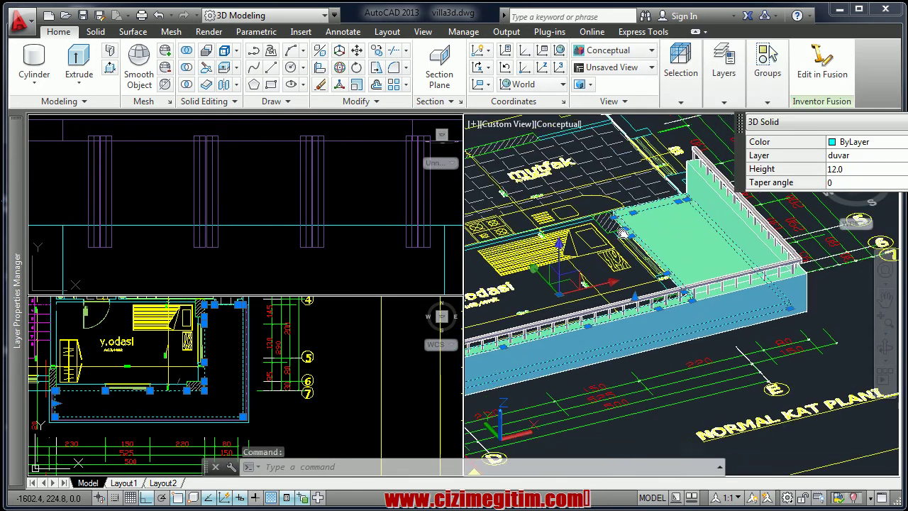
{"action": "middle_click_drag", "start_coordinate": [622, 233], "coordinate": [626, 231]}
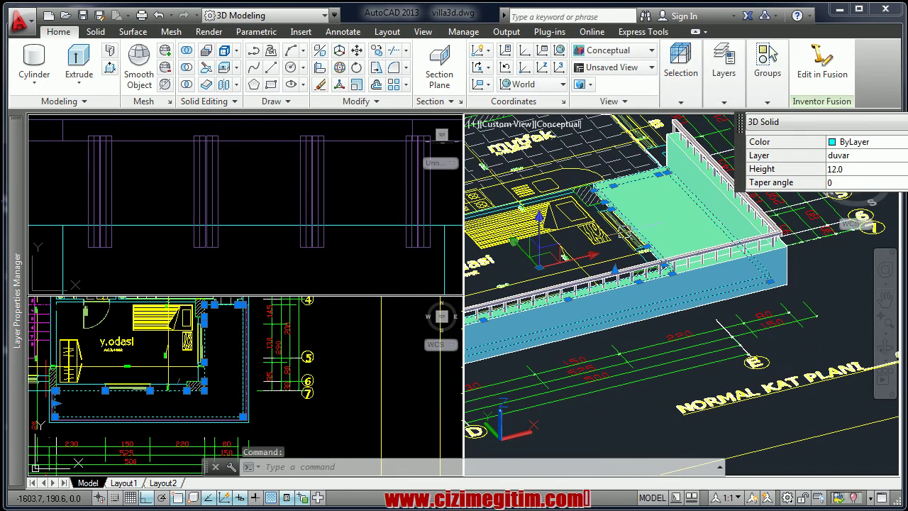
- Measure the distance between two points near the 1.KAT level marks in the elevation: 20.0
{"action": "left_click", "coordinate": [283, 397]}
{"action": "scroll", "coordinate": [284, 397], "scroll_direction": "down", "scroll_amount": 3}
{"action": "scroll", "coordinate": [190, 339], "scroll_direction": "up", "scroll_amount": 2}
{"action": "scroll", "coordinate": [190, 339], "scroll_direction": "up", "scroll_amount": 2}
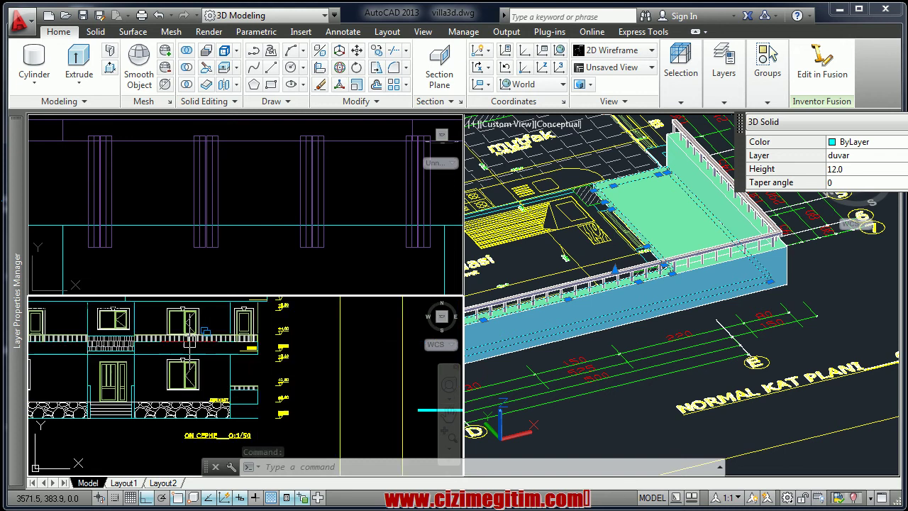
{"action": "scroll", "coordinate": [190, 339], "scroll_direction": "up", "scroll_amount": 2}
{"action": "scroll", "coordinate": [190, 339], "scroll_direction": "up", "scroll_amount": 2}
{"action": "scroll", "coordinate": [305, 354], "scroll_direction": "down", "scroll_amount": 1}
{"action": "mouse_move", "coordinate": [304, 365]}
{"action": "middle_mouse_down"}
{"action": "mouse_move", "coordinate": [191, 367]}
{"action": "mouse_move", "coordinate": [202, 380]}
{"action": "middle_mouse_up"}
{"action": "key", "text": "Return"}
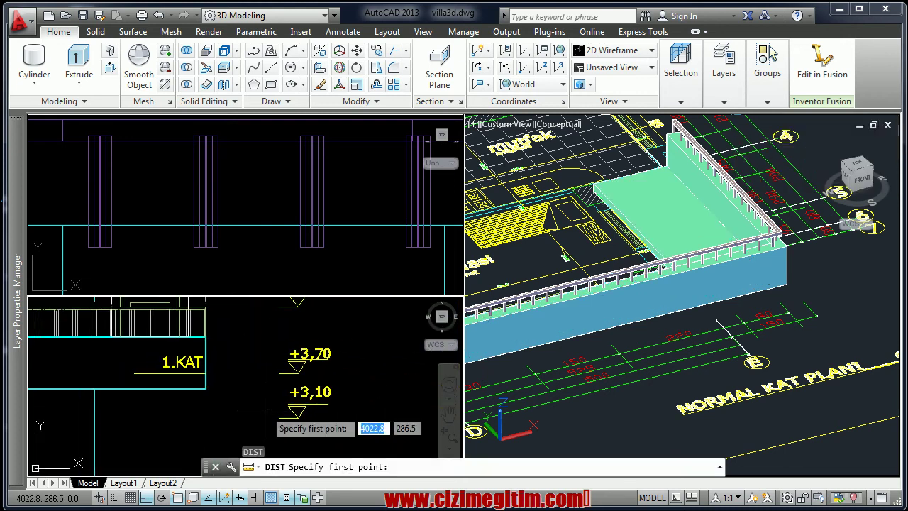
{"action": "scroll", "coordinate": [250, 409], "scroll_direction": "up", "scroll_amount": 3}
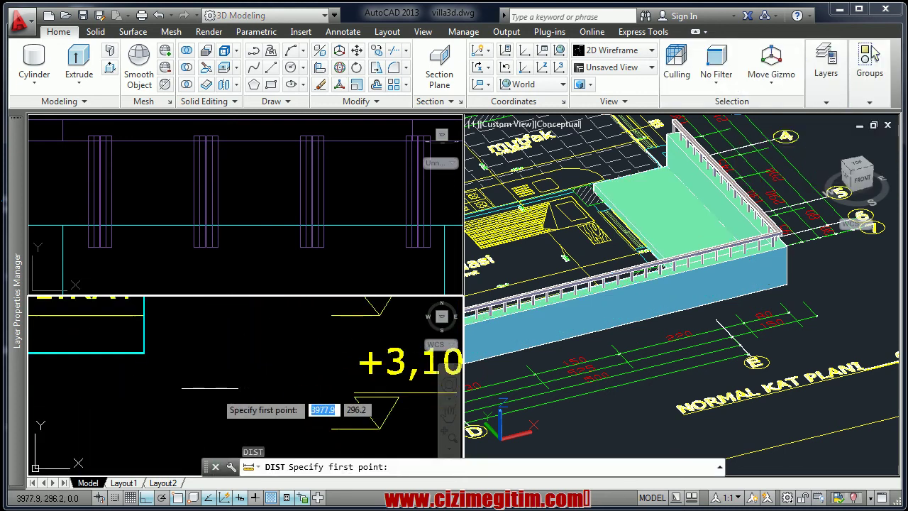
{"action": "left_click", "coordinate": [142, 314]}
{"action": "left_click", "coordinate": [143, 352]}
- Zoom out and select the balcony slab and wall solid
{"action": "scroll", "coordinate": [241, 355], "scroll_direction": "down", "scroll_amount": 2}
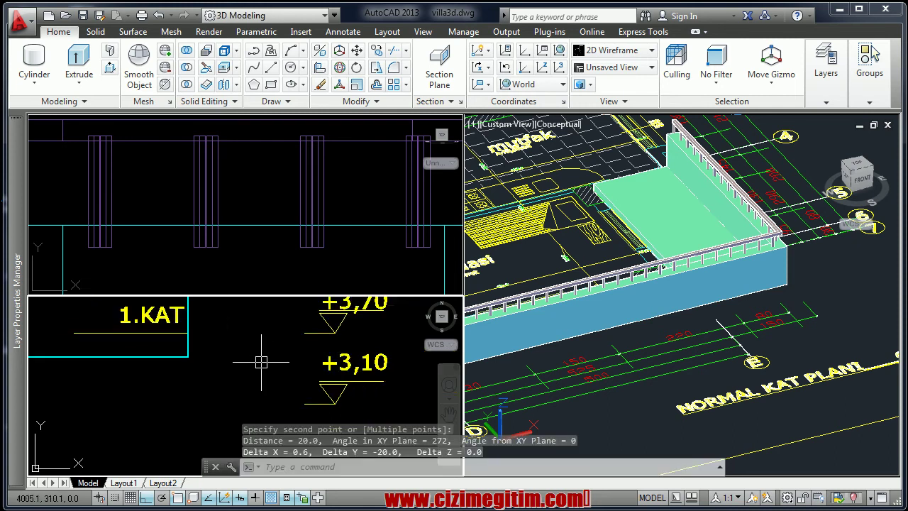
{"action": "scroll", "coordinate": [251, 361], "scroll_direction": "down", "scroll_amount": 2}
{"action": "scroll", "coordinate": [245, 358], "scroll_direction": "down", "scroll_amount": 2}
{"action": "scroll", "coordinate": [142, 372], "scroll_direction": "down", "scroll_amount": 2}
{"action": "scroll", "coordinate": [142, 373], "scroll_direction": "down", "scroll_amount": 2}
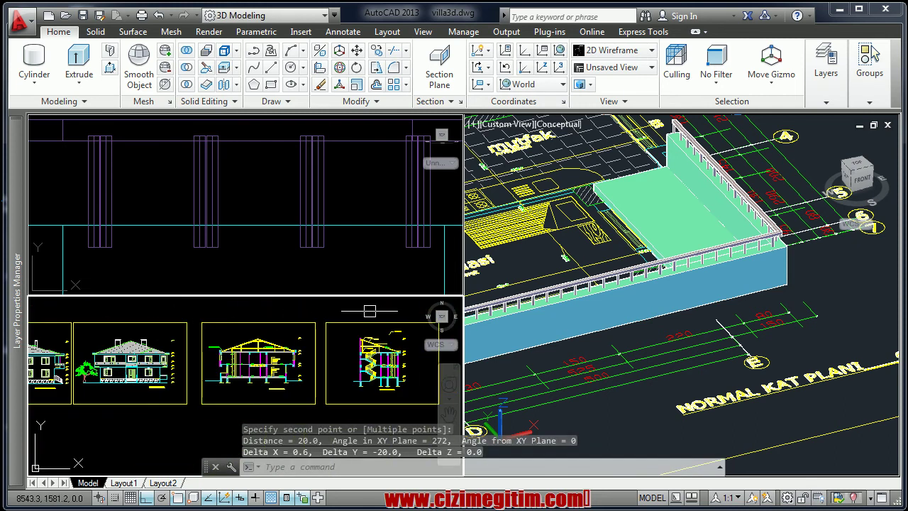
{"action": "left_click", "coordinate": [540, 245]}
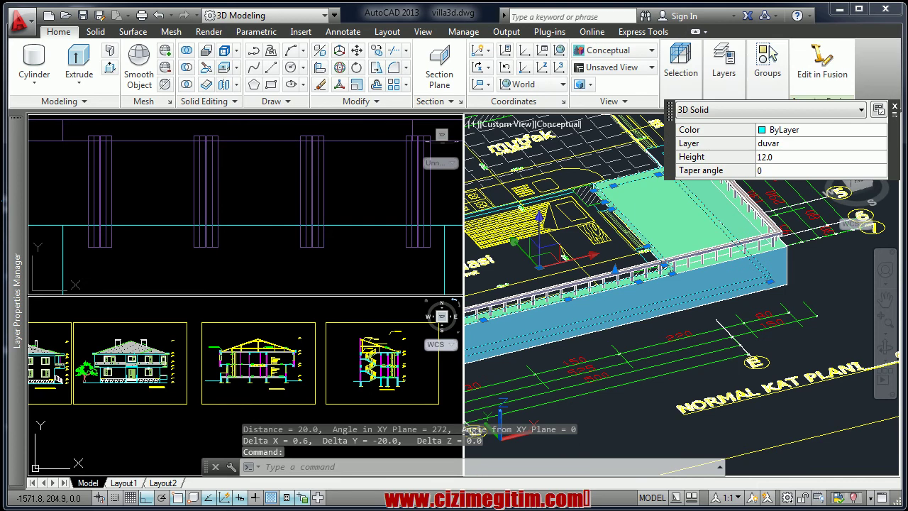
- Raise the balcony slab 8 units with Move
{"action": "middle_click_drag", "start_coordinate": [667, 199], "coordinate": [677, 239]}
{"action": "right_click", "coordinate": [677, 239]}
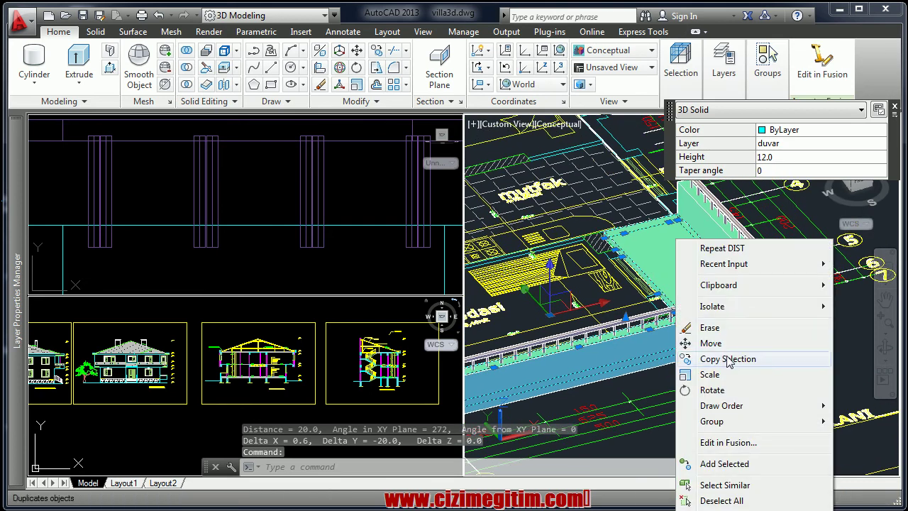
{"action": "left_click", "coordinate": [724, 347]}
{"action": "scroll", "coordinate": [691, 326], "scroll_direction": "up", "scroll_amount": 3}
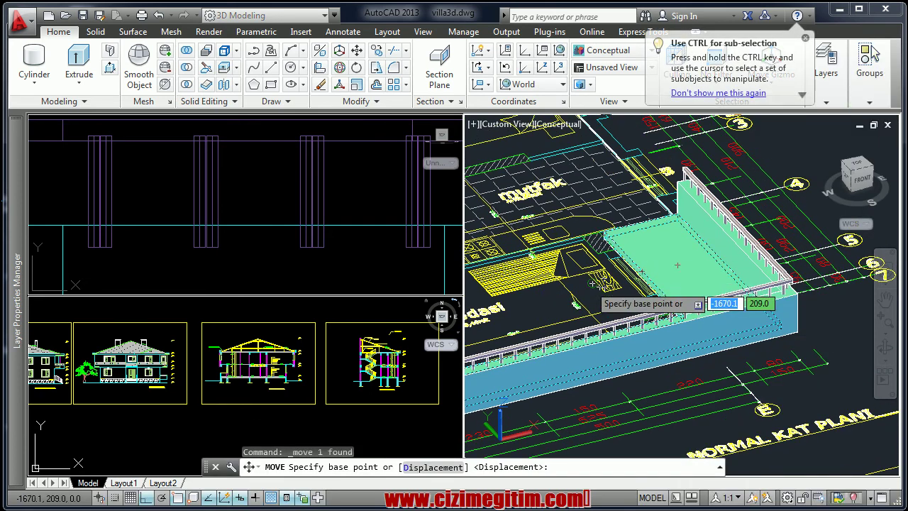
{"action": "scroll", "coordinate": [627, 245], "scroll_direction": "up", "scroll_amount": 4}
{"action": "left_click", "coordinate": [671, 229]}
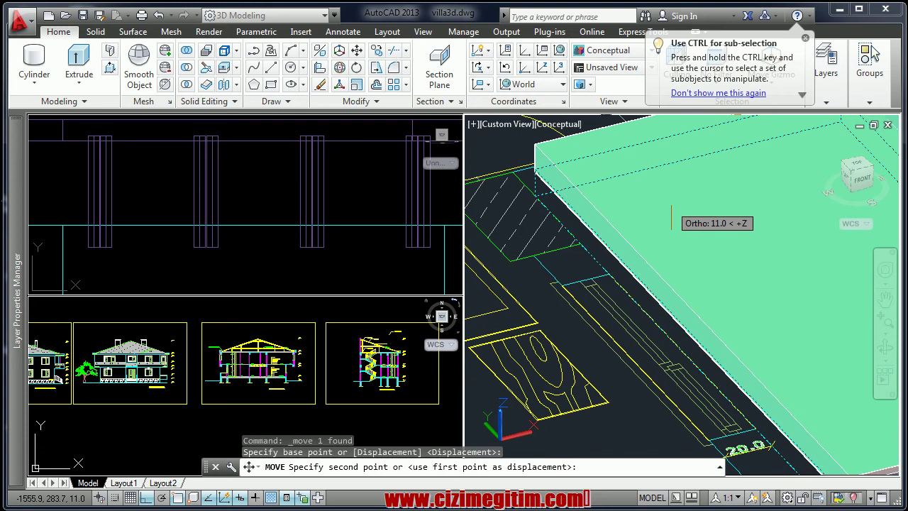
{"action": "type", "text": "8"}
{"action": "key", "text": "Return"}
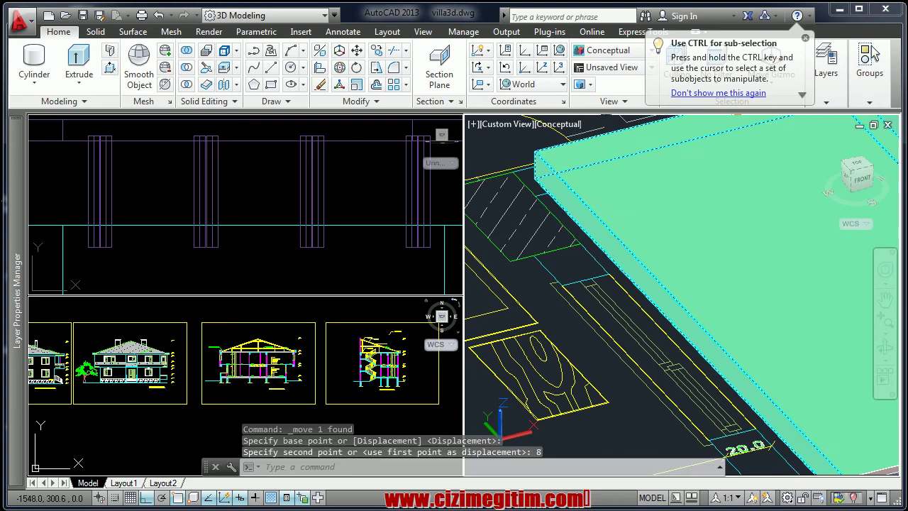
- Cancel the leftover command and return to the 3D conceptual viewport
{"action": "left_click", "coordinate": [267, 345]}
{"action": "key", "text": "Escape"}
{"action": "scroll", "coordinate": [135, 394], "scroll_direction": "down", "scroll_amount": 2}
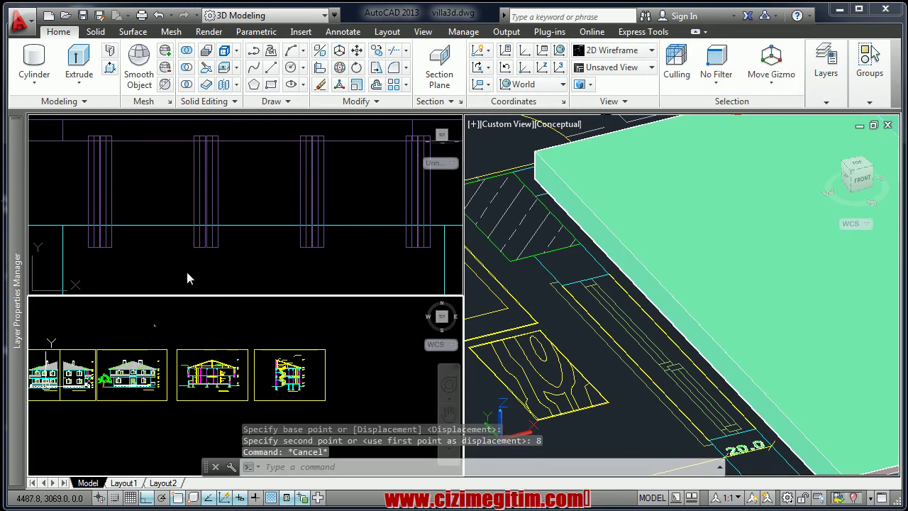
{"action": "left_click", "coordinate": [600, 253]}
{"action": "scroll", "coordinate": [709, 253], "scroll_direction": "down", "scroll_amount": 5}
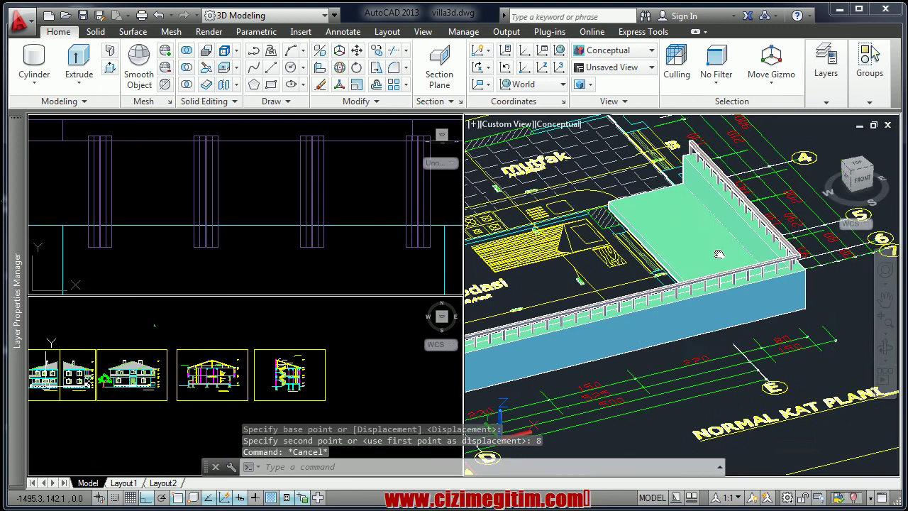
{"action": "left_click", "coordinate": [825, 72]}
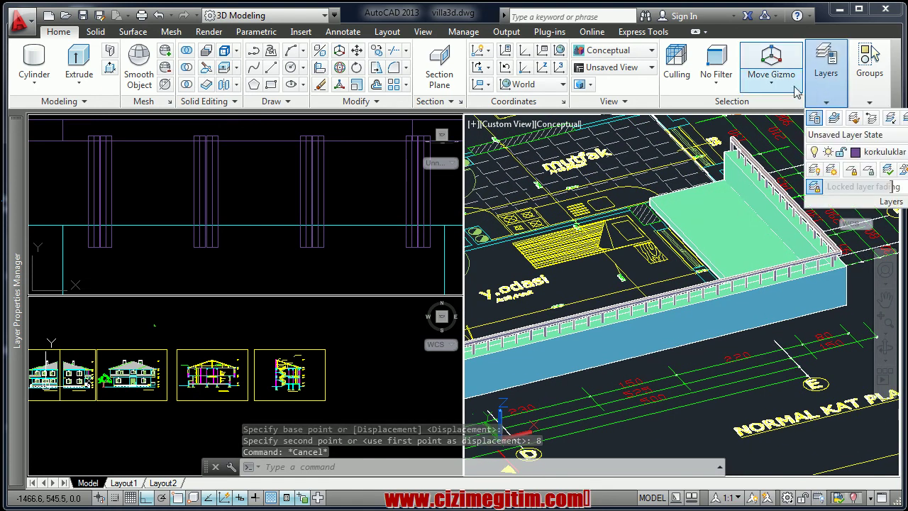
{"action": "left_click", "coordinate": [868, 71]}
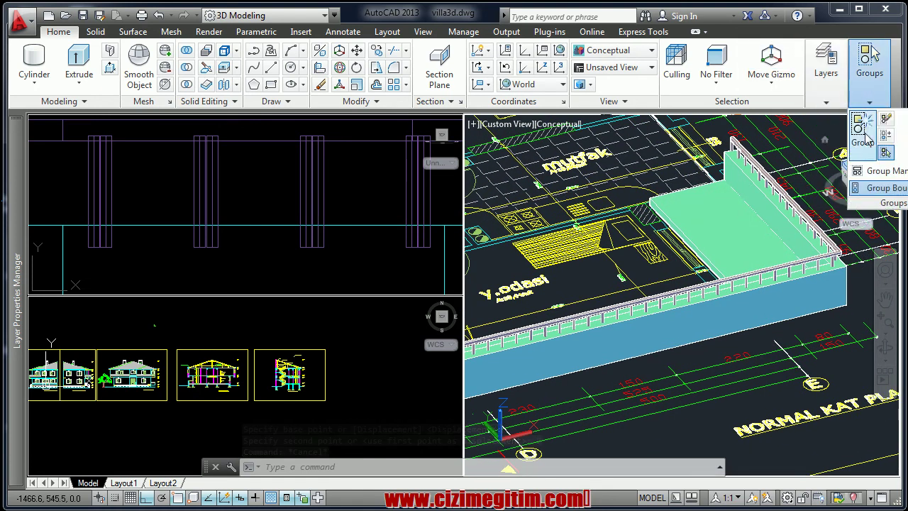
{"action": "key", "text": "Escape"}
{"action": "key", "text": "Escape"}
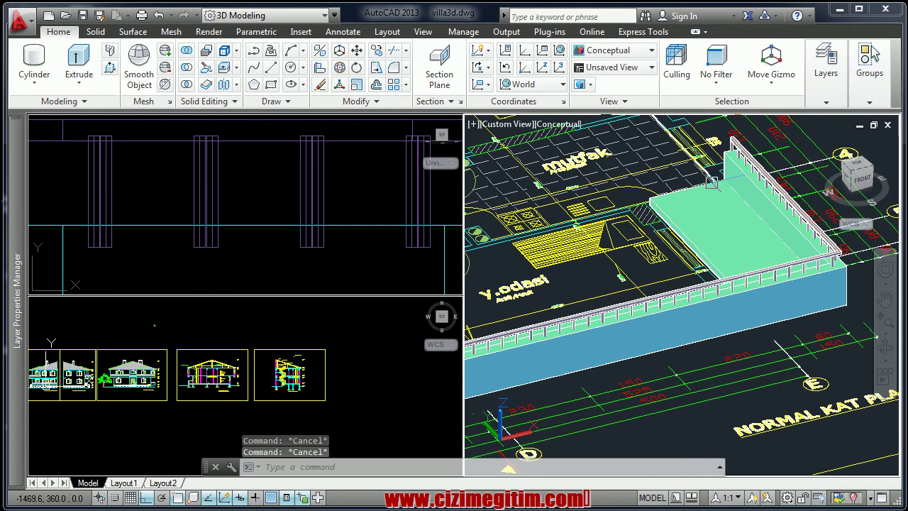
- Union the balcony slab and parapet wall into a single solid
{"action": "left_click", "coordinate": [164, 50]}
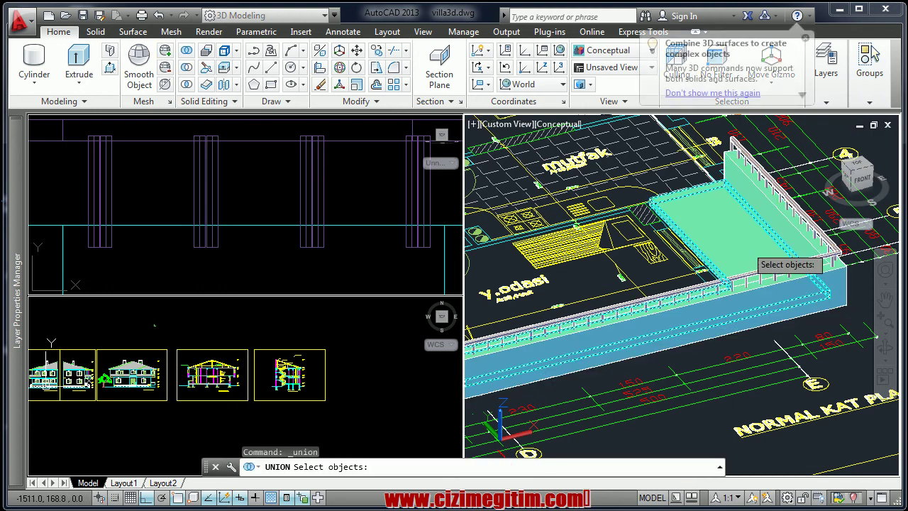
{"action": "scroll", "coordinate": [737, 256], "scroll_direction": "up", "scroll_amount": 2}
{"action": "left_click", "coordinate": [737, 202]}
{"action": "middle_click_drag", "start_coordinate": [737, 202], "coordinate": [748, 204], "text": "shift"}
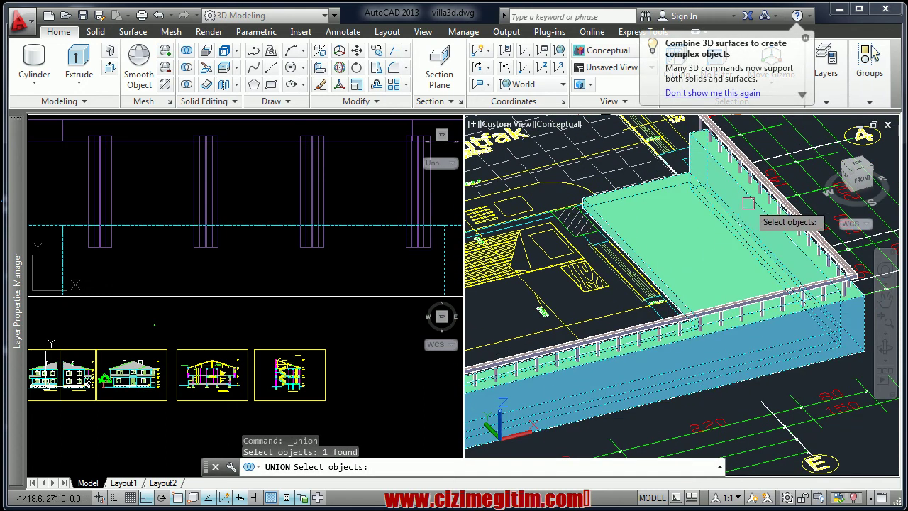
{"action": "key", "text": "Return"}
{"action": "middle_click_drag", "start_coordinate": [774, 245], "coordinate": [752, 234], "text": "shift"}
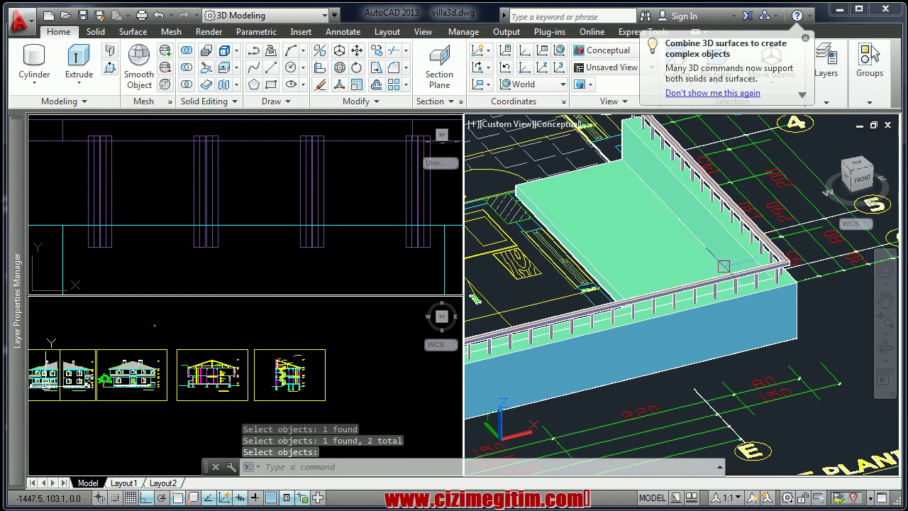
{"action": "scroll", "coordinate": [751, 234], "scroll_direction": "up", "scroll_amount": 2}
- Crossing-select the handrail and baluster arrays in the Left viewport and group the four objects
{"action": "scroll", "coordinate": [268, 342], "scroll_direction": "down", "scroll_amount": 3}
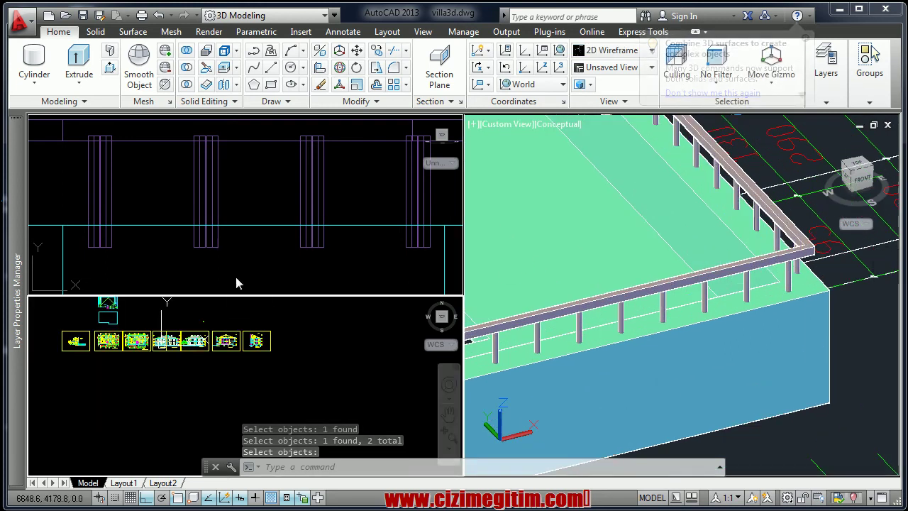
{"action": "scroll", "coordinate": [250, 206], "scroll_direction": "down", "scroll_amount": 5}
{"action": "scroll", "coordinate": [205, 190], "scroll_direction": "up", "scroll_amount": 1}
{"action": "scroll", "coordinate": [205, 190], "scroll_direction": "up", "scroll_amount": 2}
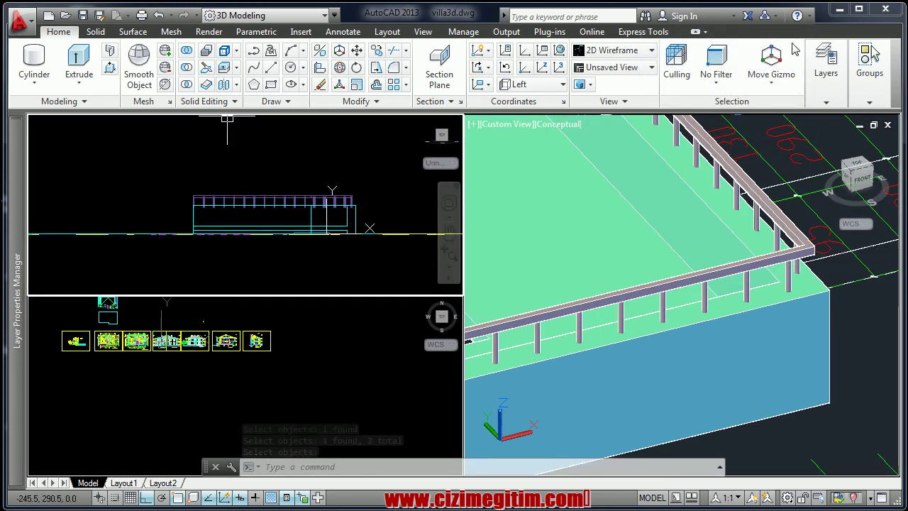
{"action": "left_click", "coordinate": [825, 71]}
{"action": "left_click", "coordinate": [877, 97]}
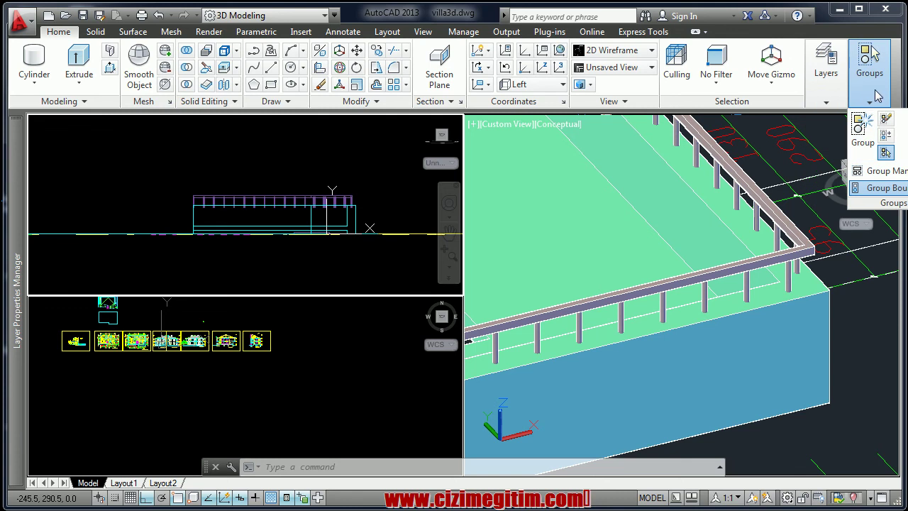
{"action": "left_click", "coordinate": [861, 124]}
{"action": "left_click", "coordinate": [367, 199]}
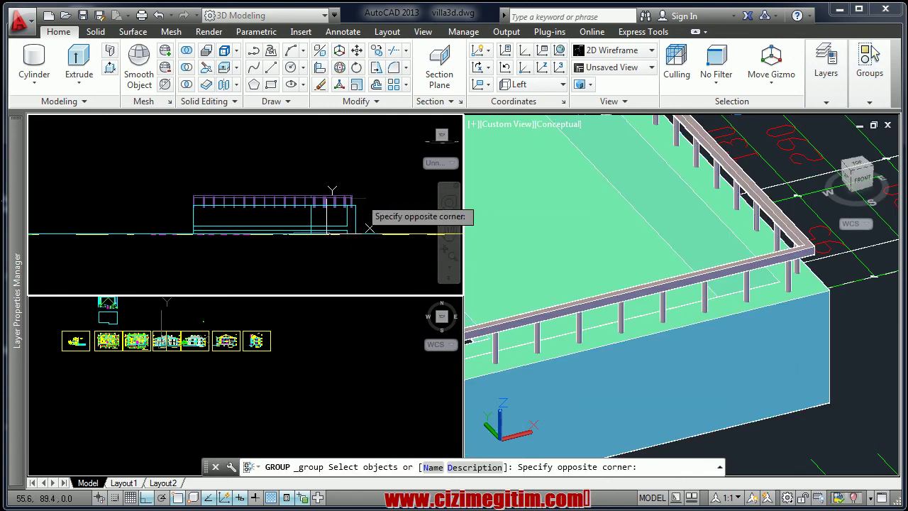
{"action": "left_click", "coordinate": [154, 171]}
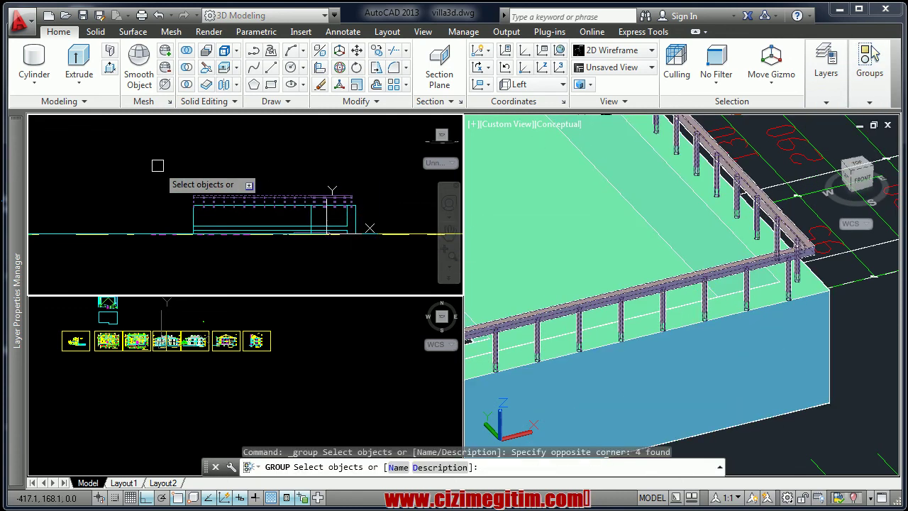
{"action": "right_click", "coordinate": [158, 165]}
{"action": "left_click", "coordinate": [181, 174]}
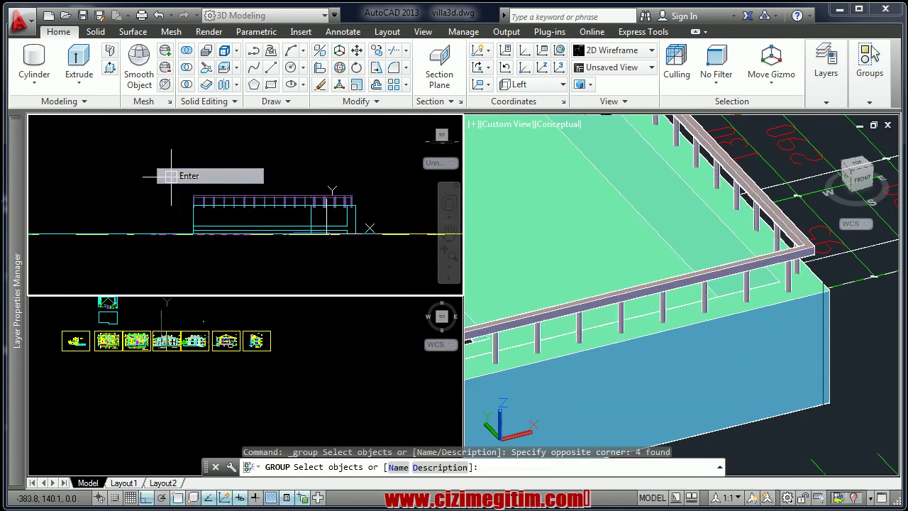
{"action": "left_click", "coordinate": [705, 283]}
{"action": "mouse_move", "coordinate": [704, 283]}
{"action": "middle_mouse_down", "text": "shift"}
{"action": "mouse_move", "coordinate": [749, 337]}
{"action": "mouse_move", "coordinate": [567, 316]}
{"action": "middle_mouse_up", "text": "shift"}
{"action": "left_click", "coordinate": [749, 336]}
{"action": "scroll", "coordinate": [561, 313], "scroll_direction": "up", "scroll_amount": 2}
{"action": "scroll", "coordinate": [553, 312], "scroll_direction": "up", "scroll_amount": 2}
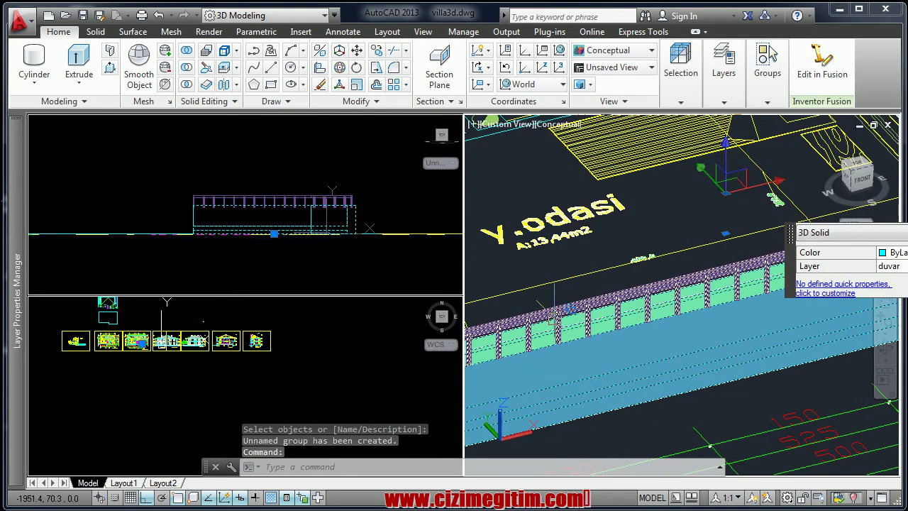
{"action": "left_click", "coordinate": [568, 310]}
{"action": "scroll", "coordinate": [567, 309], "scroll_direction": "down", "scroll_amount": 2}
{"action": "scroll", "coordinate": [567, 310], "scroll_direction": "down", "scroll_amount": 2}
{"action": "scroll", "coordinate": [566, 312], "scroll_direction": "down", "scroll_amount": 2}
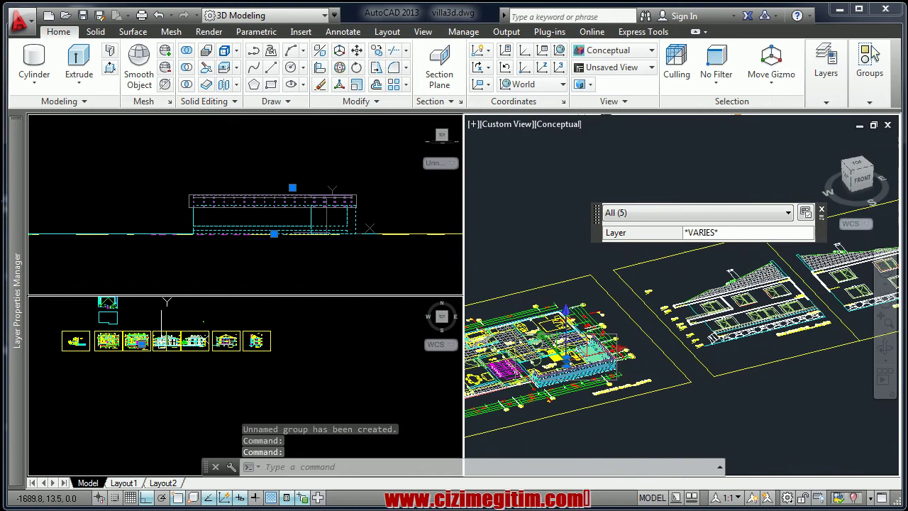
{"action": "scroll", "coordinate": [638, 333], "scroll_direction": "up", "scroll_amount": 1}
{"action": "scroll", "coordinate": [638, 333], "scroll_direction": "up", "scroll_amount": 1}
{"action": "scroll", "coordinate": [638, 333], "scroll_direction": "up", "scroll_amount": 1}
{"action": "scroll", "coordinate": [638, 333], "scroll_direction": "up", "scroll_amount": 2}
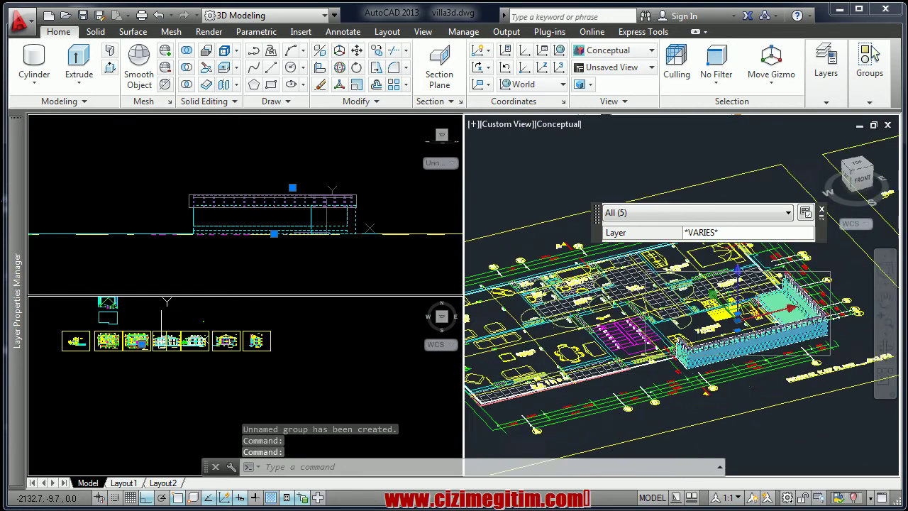
{"action": "scroll", "coordinate": [629, 350], "scroll_direction": "up", "scroll_amount": 2}
{"action": "right_click", "coordinate": [626, 335]}
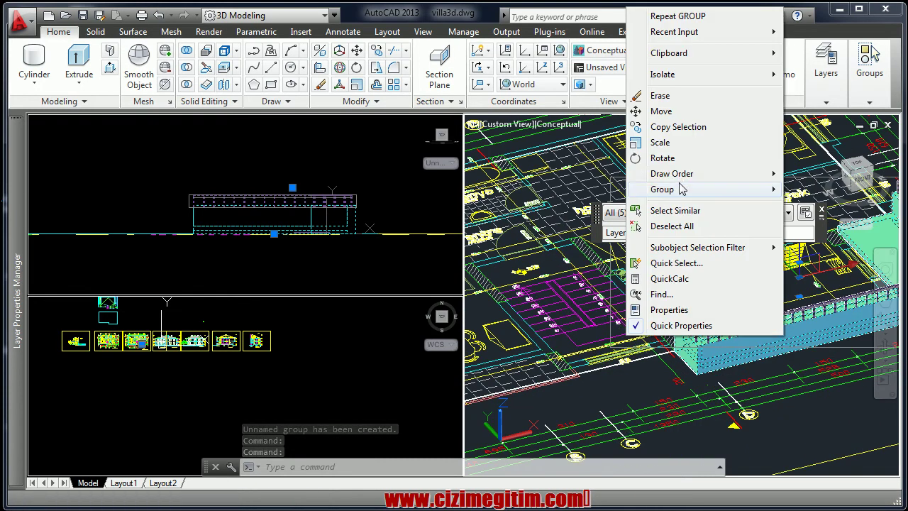
{"action": "left_click", "coordinate": [660, 112]}
{"action": "scroll", "coordinate": [685, 355], "scroll_direction": "up", "scroll_amount": 4}
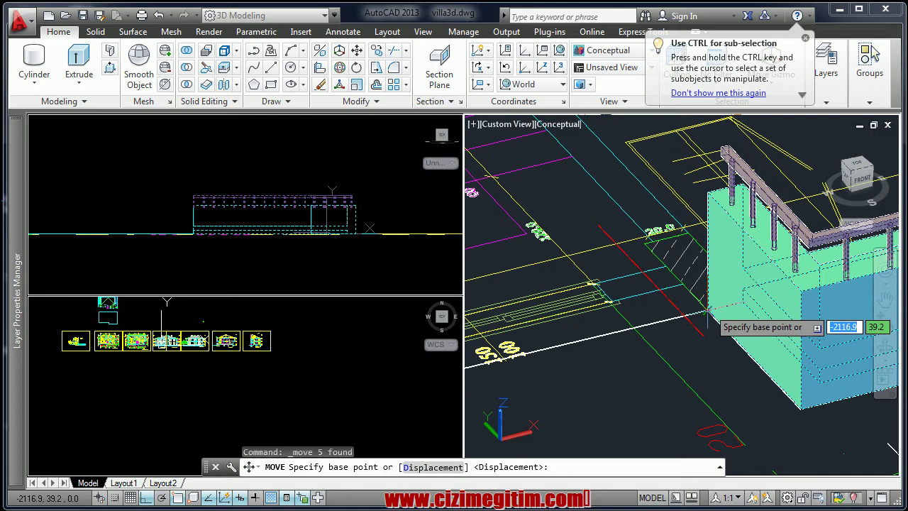
{"action": "left_click", "coordinate": [708, 312]}
{"action": "scroll", "coordinate": [609, 269], "scroll_direction": "down", "scroll_amount": 5}
{"action": "scroll", "coordinate": [553, 234], "scroll_direction": "up", "scroll_amount": 3}
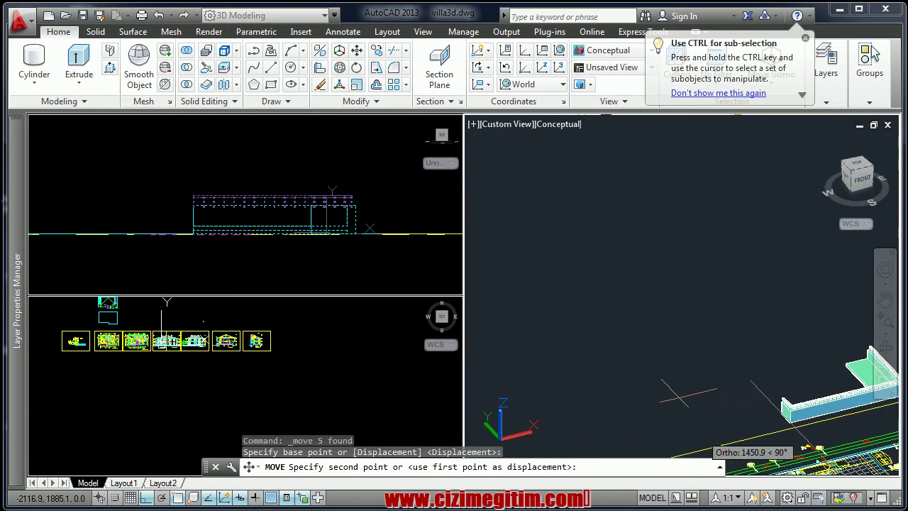
{"action": "scroll", "coordinate": [686, 394], "scroll_direction": "down", "scroll_amount": 2}
{"action": "scroll", "coordinate": [633, 333], "scroll_direction": "up", "scroll_amount": 2}
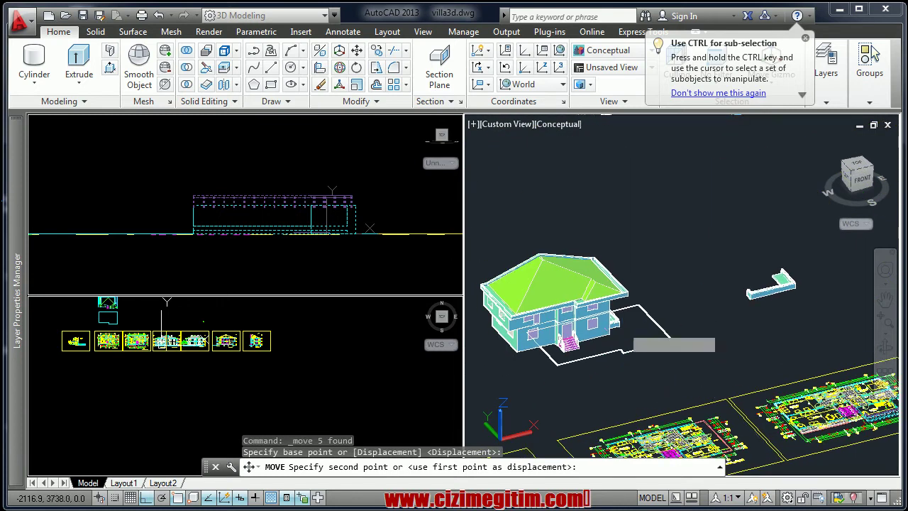
{"action": "scroll", "coordinate": [630, 327], "scroll_direction": "up", "scroll_amount": 2}
{"action": "scroll", "coordinate": [630, 327], "scroll_direction": "up", "scroll_amount": 2}
{"action": "scroll", "coordinate": [631, 327], "scroll_direction": "up", "scroll_amount": 3}
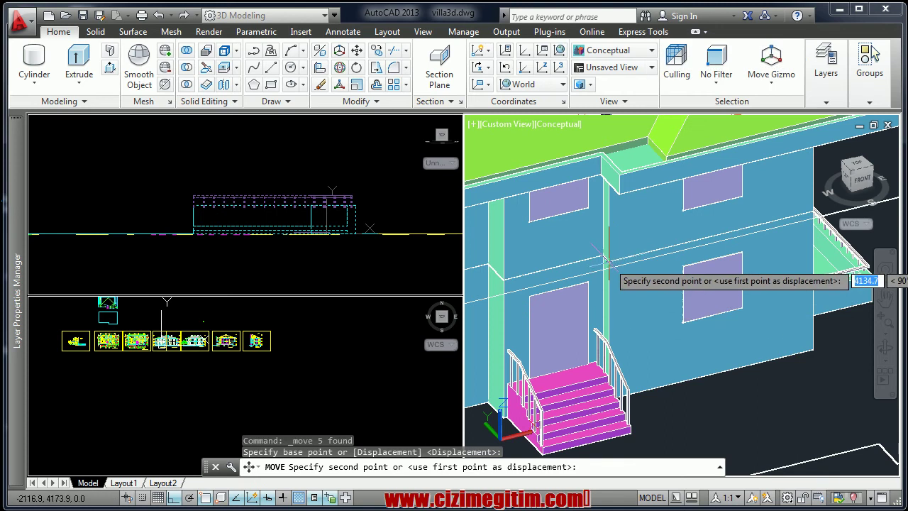
{"action": "left_click", "coordinate": [607, 260]}
{"action": "scroll", "coordinate": [577, 278], "scroll_direction": "down", "scroll_amount": 3}
{"action": "scroll", "coordinate": [576, 278], "scroll_direction": "down", "scroll_amount": 2}
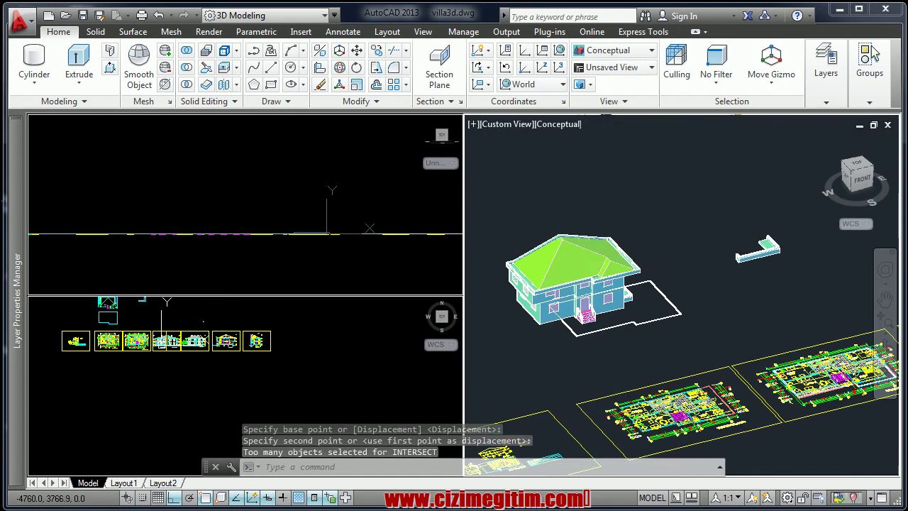
{"action": "scroll", "coordinate": [720, 307], "scroll_direction": "down", "scroll_amount": 1}
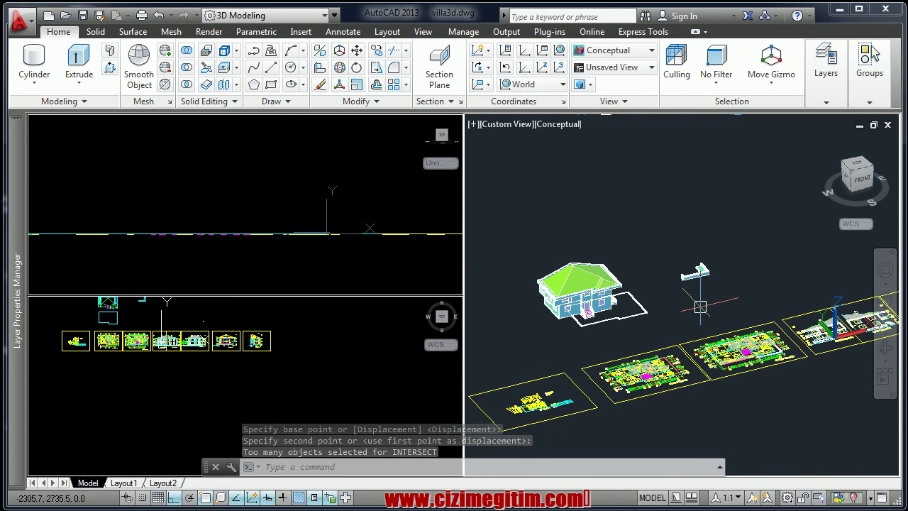
{"action": "type", "text": "u"}
{"action": "key", "text": "Return"}
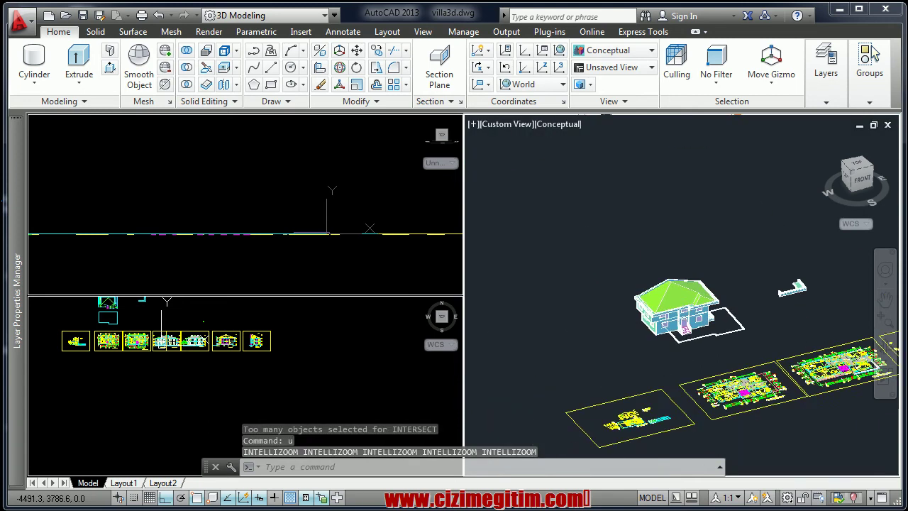
{"action": "type", "text": "u"}
{"action": "key", "text": "Return"}
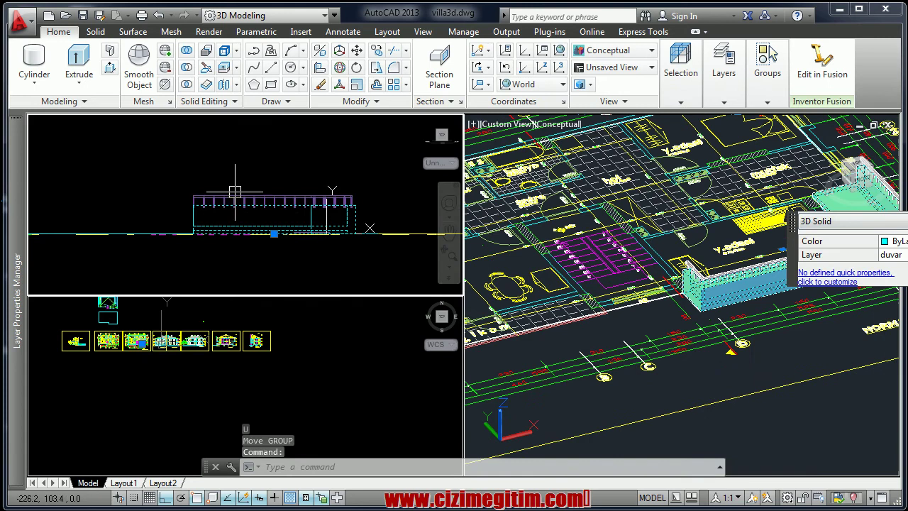
- Select the five balcony parts in the side view and start moving them from a base point
{"action": "left_click", "coordinate": [256, 201]}
{"action": "left_click", "coordinate": [220, 225]}
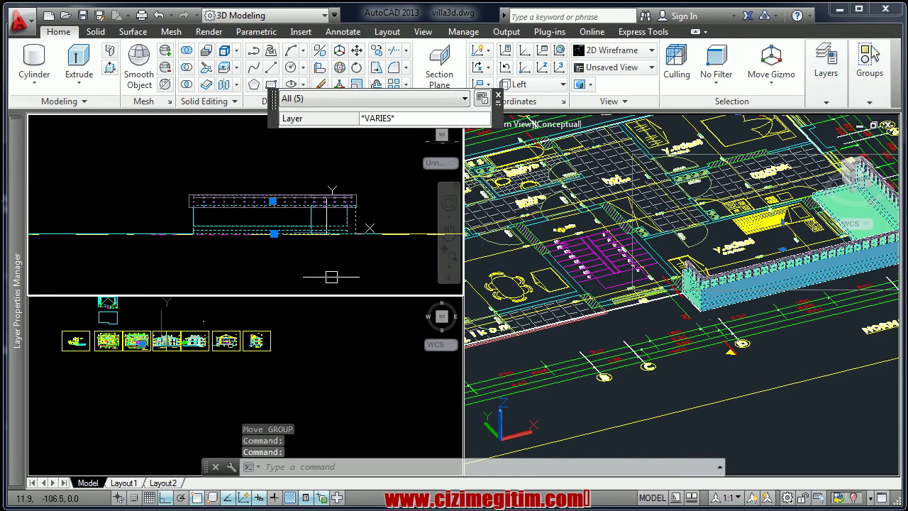
{"action": "right_click", "coordinate": [720, 380]}
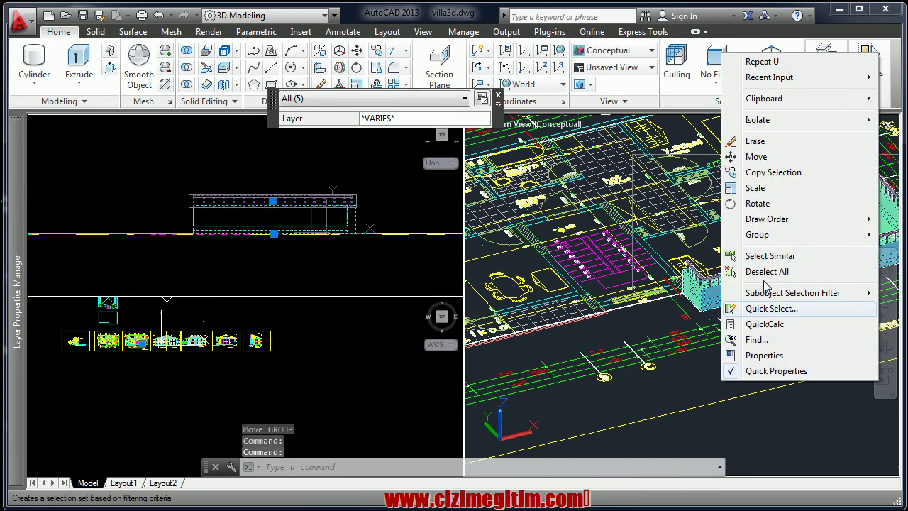
{"action": "left_click", "coordinate": [755, 156]}
{"action": "scroll", "coordinate": [709, 323], "scroll_direction": "up", "scroll_amount": 3}
{"action": "scroll", "coordinate": [709, 323], "scroll_direction": "up", "scroll_amount": 3}
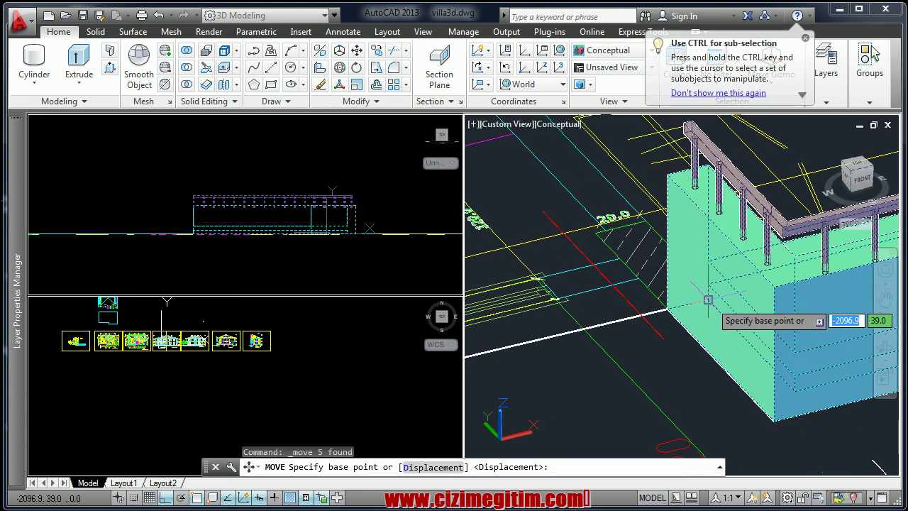
{"action": "left_click", "coordinate": [666, 310]}
- With Ortho off, place the balcony against the villa's upper-floor facade
{"action": "scroll", "coordinate": [624, 326], "scroll_direction": "down", "scroll_amount": 3}
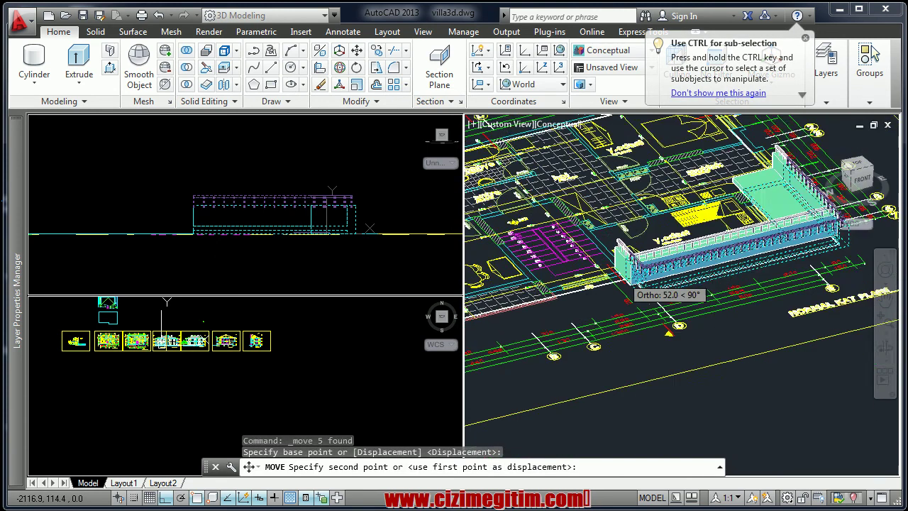
{"action": "scroll", "coordinate": [610, 283], "scroll_direction": "down", "scroll_amount": 3}
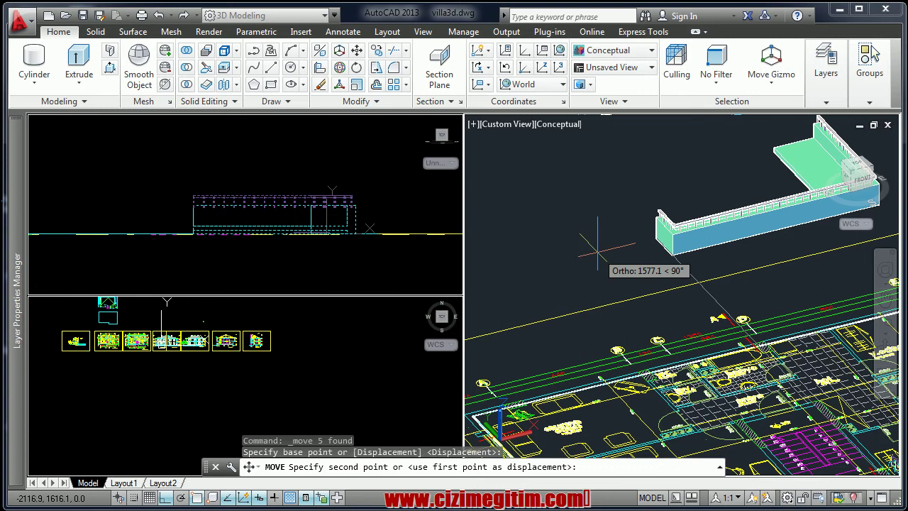
{"action": "key", "text": "F8"}
{"action": "scroll", "coordinate": [610, 259], "scroll_direction": "down", "scroll_amount": 2}
{"action": "scroll", "coordinate": [638, 284], "scroll_direction": "up", "scroll_amount": 4}
{"action": "middle_click_drag", "start_coordinate": [780, 369], "coordinate": [702, 306]}
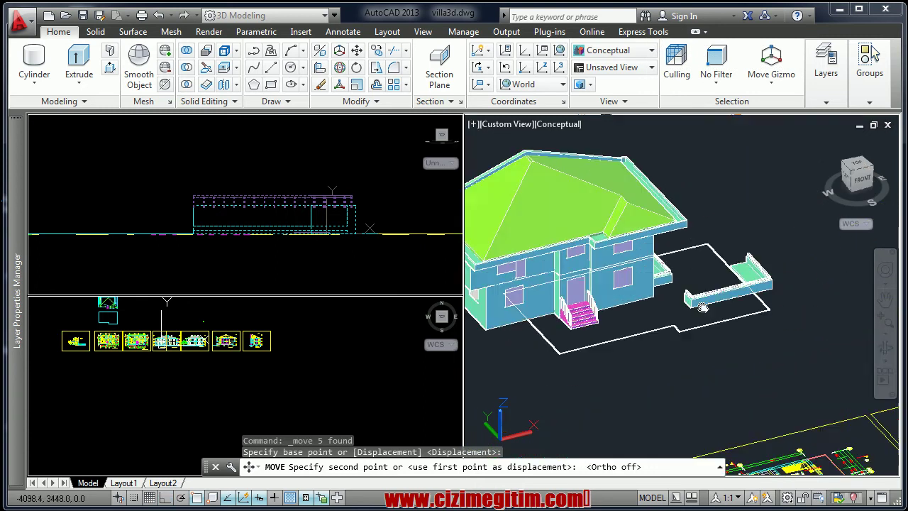
{"action": "scroll", "coordinate": [638, 298], "scroll_direction": "up", "scroll_amount": 5}
{"action": "scroll", "coordinate": [568, 262], "scroll_direction": "up", "scroll_amount": 5}
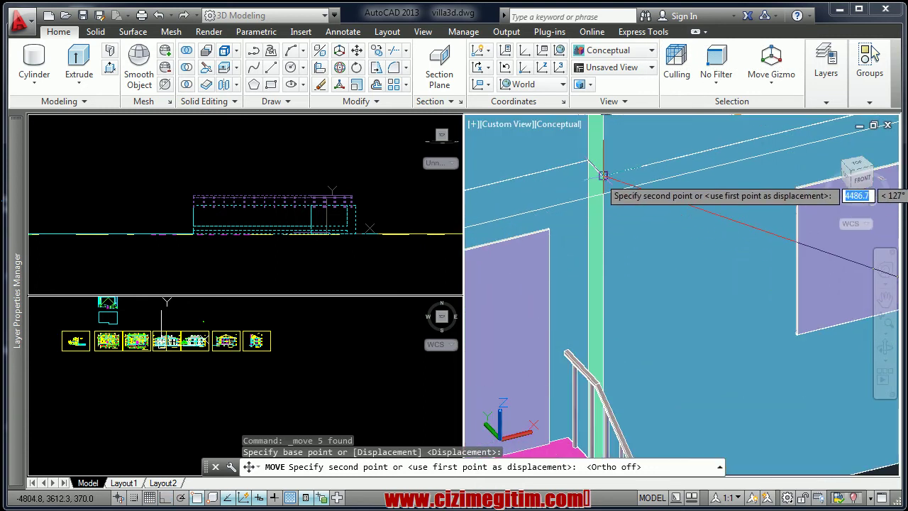
{"action": "left_click", "coordinate": [602, 174]}
{"action": "scroll", "coordinate": [617, 234], "scroll_direction": "down", "scroll_amount": 5}
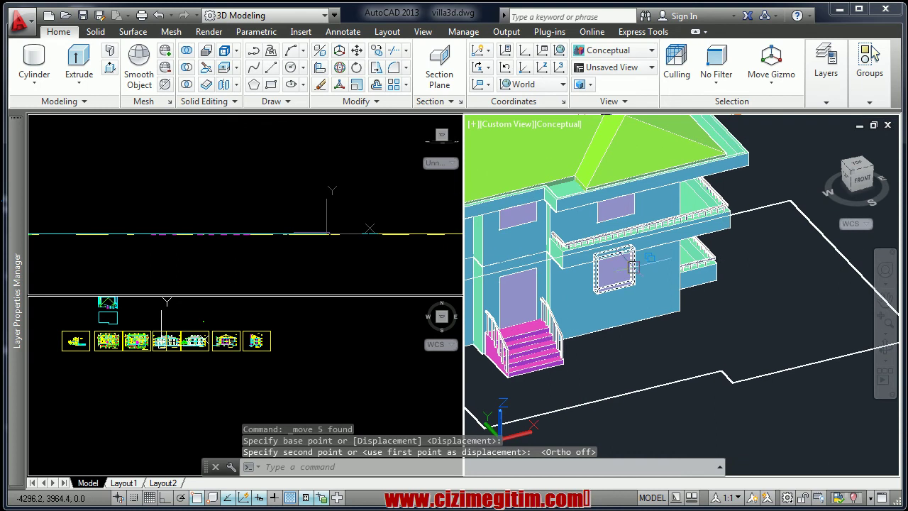
{"action": "left_click", "coordinate": [265, 363]}
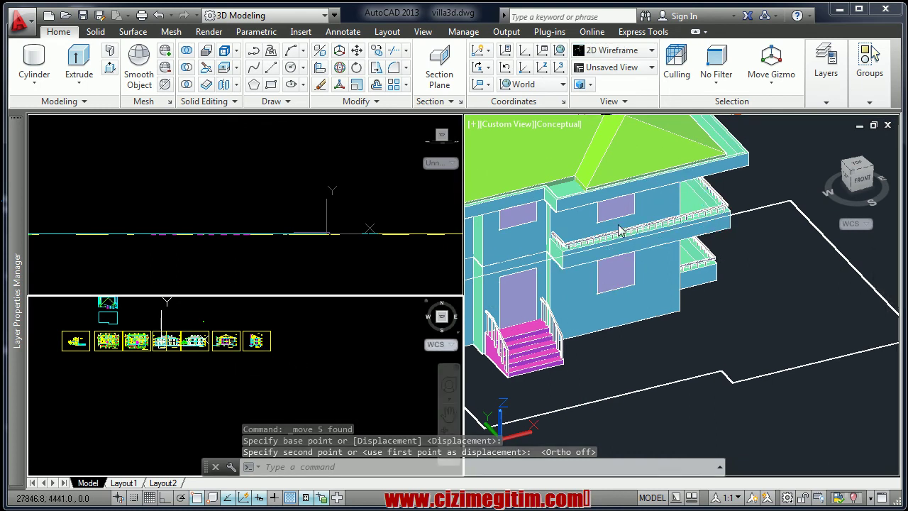
- In the Left elevation, move the five balcony objects vertically by -20 with Ortho on
{"action": "scroll", "coordinate": [619, 229], "scroll_direction": "down", "scroll_amount": 2}
{"action": "scroll", "coordinate": [619, 229], "scroll_direction": "down", "scroll_amount": 4}
{"action": "scroll", "coordinate": [619, 229], "scroll_direction": "down", "scroll_amount": 3}
{"action": "left_click", "coordinate": [198, 210]}
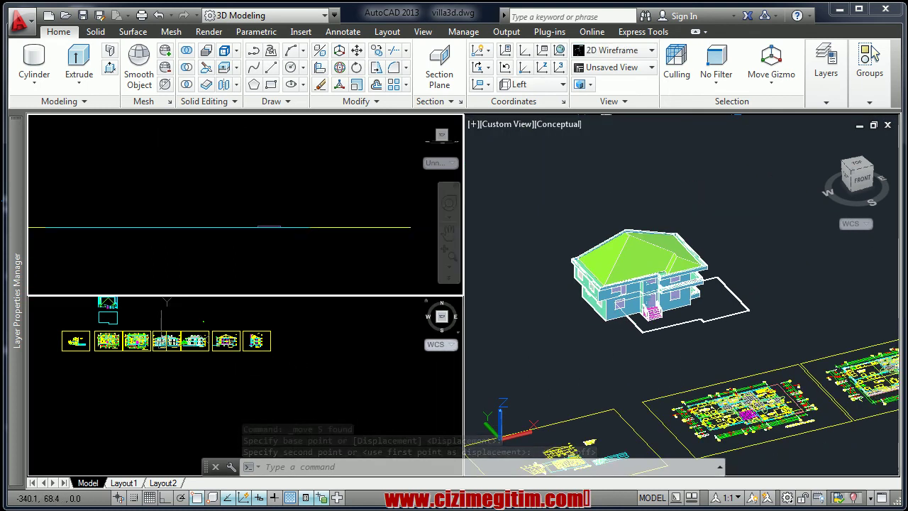
{"action": "scroll", "coordinate": [269, 227], "scroll_direction": "down", "scroll_amount": 3}
{"action": "scroll", "coordinate": [193, 203], "scroll_direction": "up", "scroll_amount": 3}
{"action": "scroll", "coordinate": [365, 205], "scroll_direction": "up", "scroll_amount": 3}
{"action": "middle_click_drag", "start_coordinate": [392, 232], "coordinate": [388, 215]}
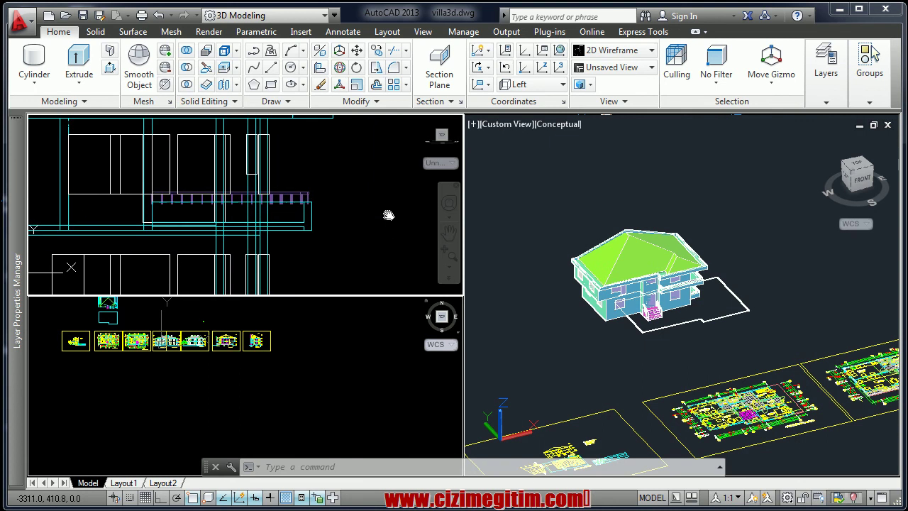
{"action": "left_click", "coordinate": [429, 248]}
{"action": "left_click", "coordinate": [302, 177]}
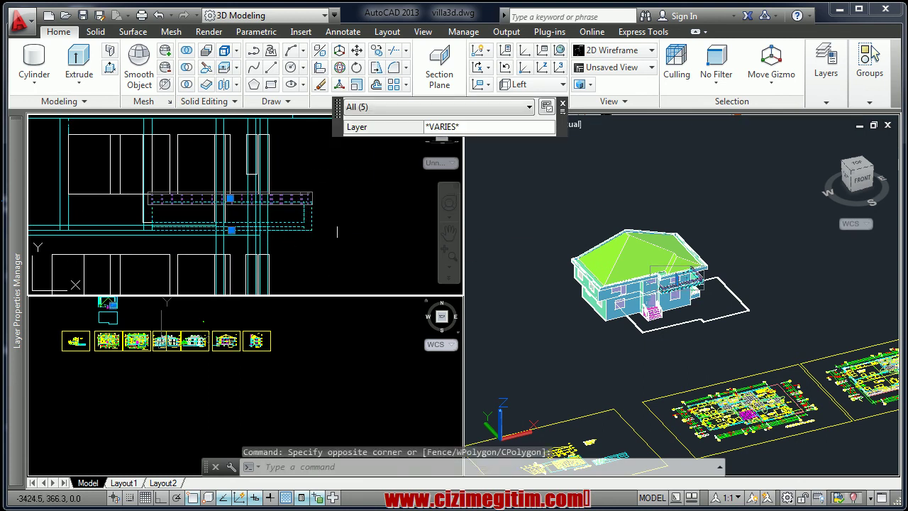
{"action": "right_click", "coordinate": [348, 235]}
{"action": "left_click", "coordinate": [384, 338]}
{"action": "left_click", "coordinate": [357, 248]}
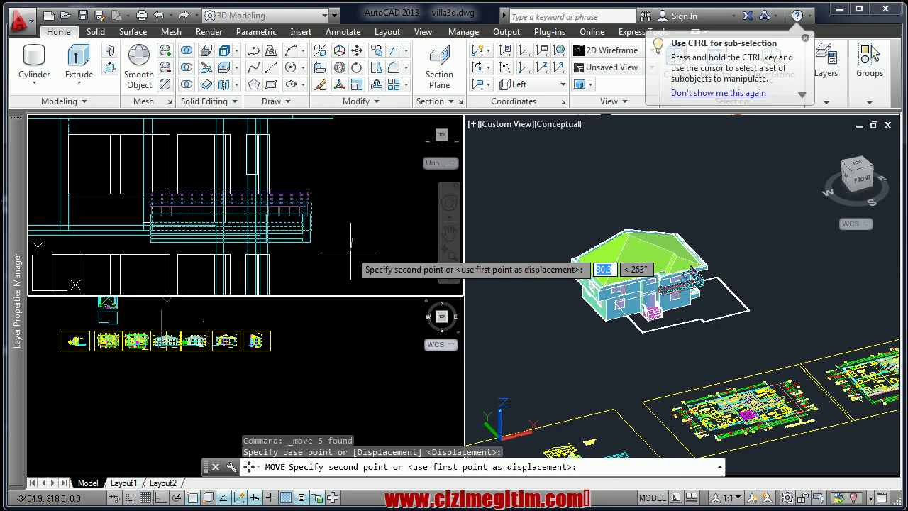
{"action": "key", "text": "F8"}
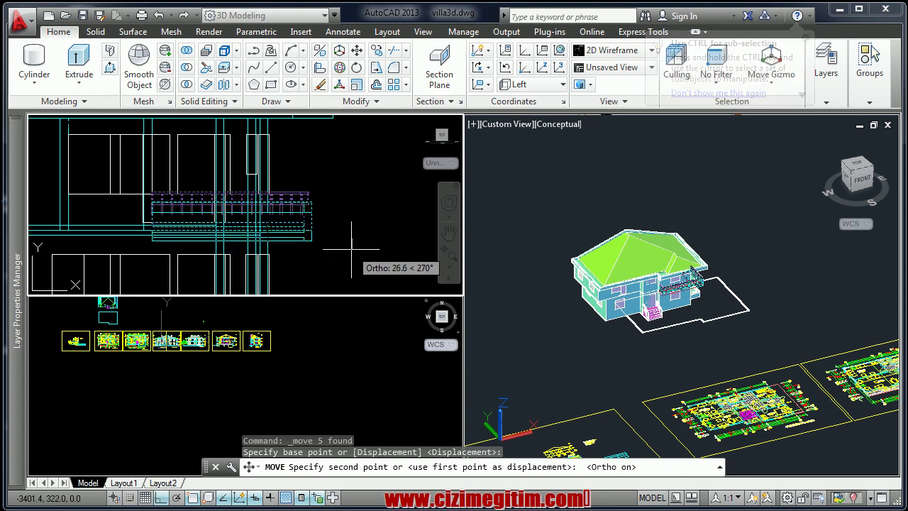
{"action": "type", "text": "-20"}
{"action": "key", "text": "Return"}
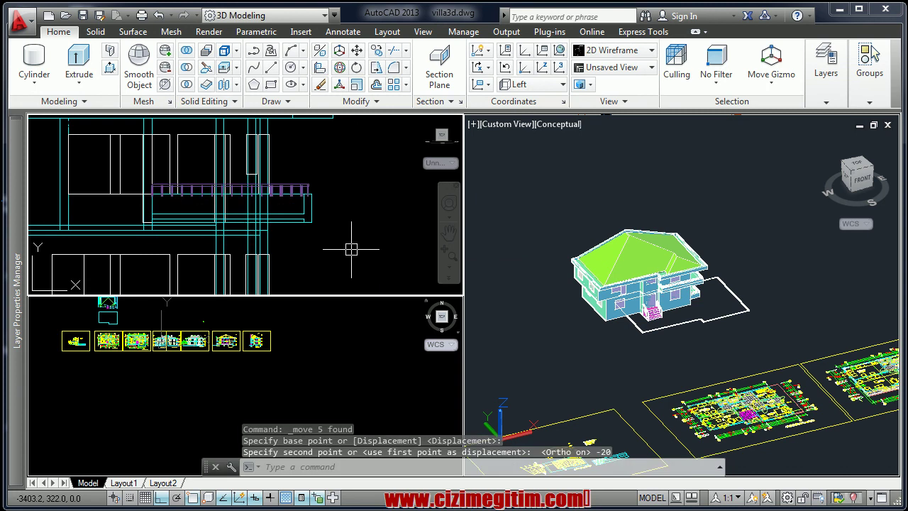
- Move the balcony objects again, this time by 40 units
{"action": "left_click", "coordinate": [300, 179]}
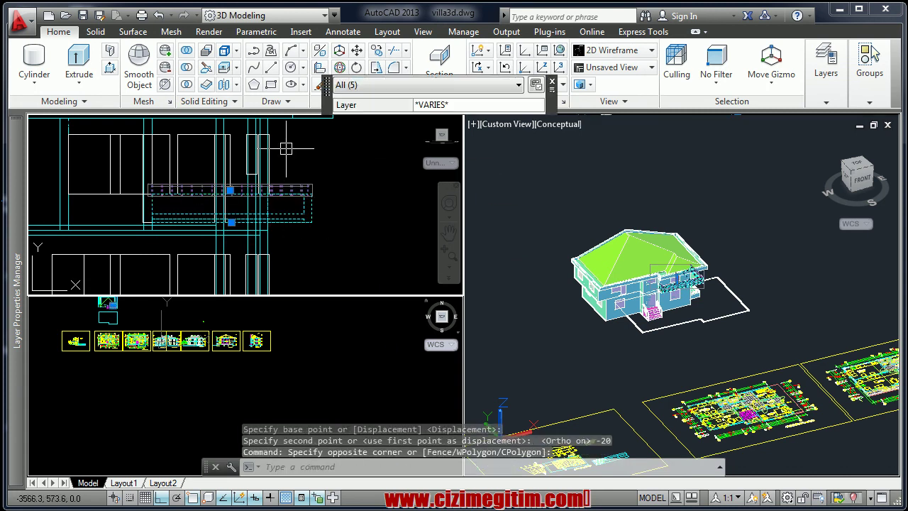
{"action": "right_click", "coordinate": [286, 151]}
{"action": "left_click", "coordinate": [331, 255]}
{"action": "left_click", "coordinate": [344, 183]}
{"action": "type", "text": "40"}
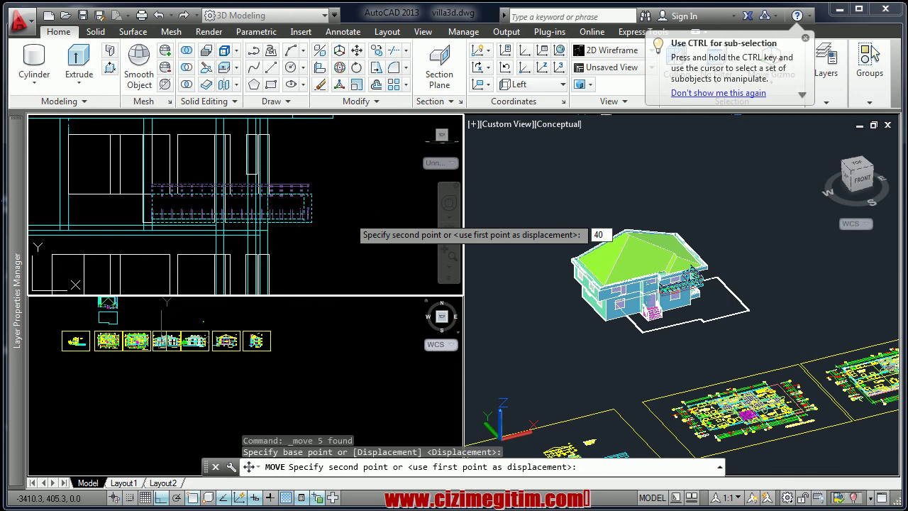
{"action": "key", "text": "Return"}
{"action": "left_click", "coordinate": [766, 339]}
{"action": "scroll", "coordinate": [675, 305], "scroll_direction": "up", "scroll_amount": 4}
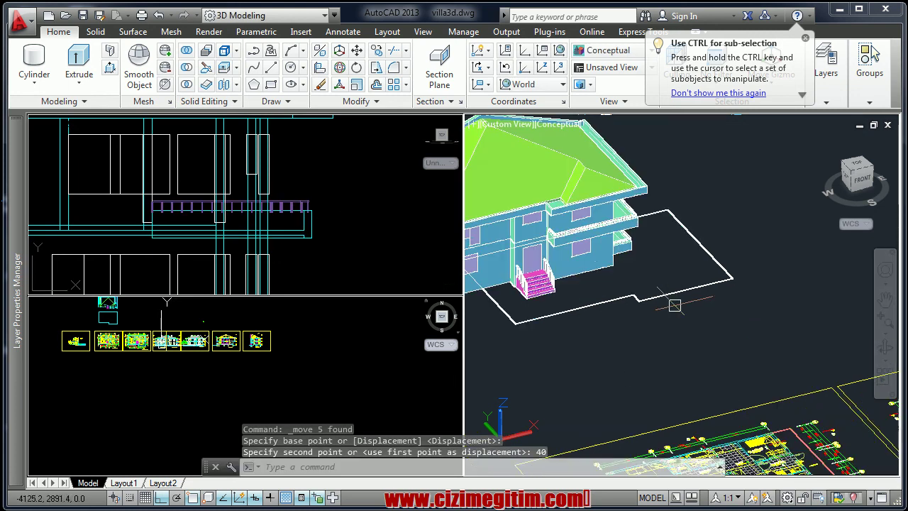
{"action": "mouse_move", "coordinate": [646, 271]}
{"action": "middle_mouse_down"}
{"action": "mouse_move", "coordinate": [677, 258]}
{"action": "mouse_move", "coordinate": [619, 252]}
{"action": "middle_mouse_up"}
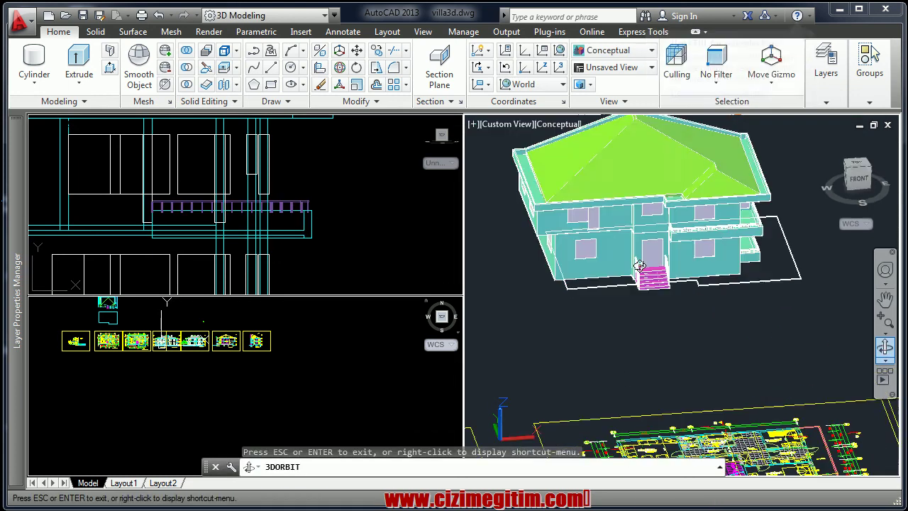
{"action": "mouse_move", "coordinate": [582, 284]}
{"action": "middle_mouse_down", "text": "shift"}
{"action": "mouse_move", "coordinate": [688, 294]}
{"action": "mouse_move", "coordinate": [669, 292]}
{"action": "middle_mouse_up", "text": "shift"}
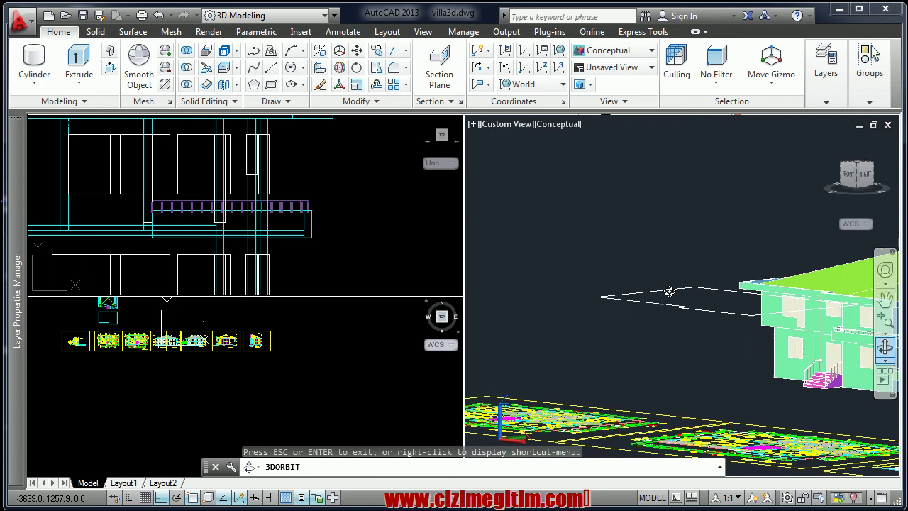
{"action": "mouse_move", "coordinate": [545, 289]}
{"action": "middle_mouse_down", "text": "shift"}
{"action": "mouse_move", "coordinate": [720, 321]}
{"action": "mouse_move", "coordinate": [656, 316]}
{"action": "mouse_move", "coordinate": [680, 308]}
{"action": "mouse_move", "coordinate": [634, 304]}
{"action": "mouse_move", "coordinate": [759, 314]}
{"action": "mouse_move", "coordinate": [622, 290]}
{"action": "mouse_move", "coordinate": [522, 302]}
{"action": "middle_mouse_up", "text": "shift"}
{"action": "scroll", "coordinate": [721, 320], "scroll_direction": "up", "scroll_amount": 3}
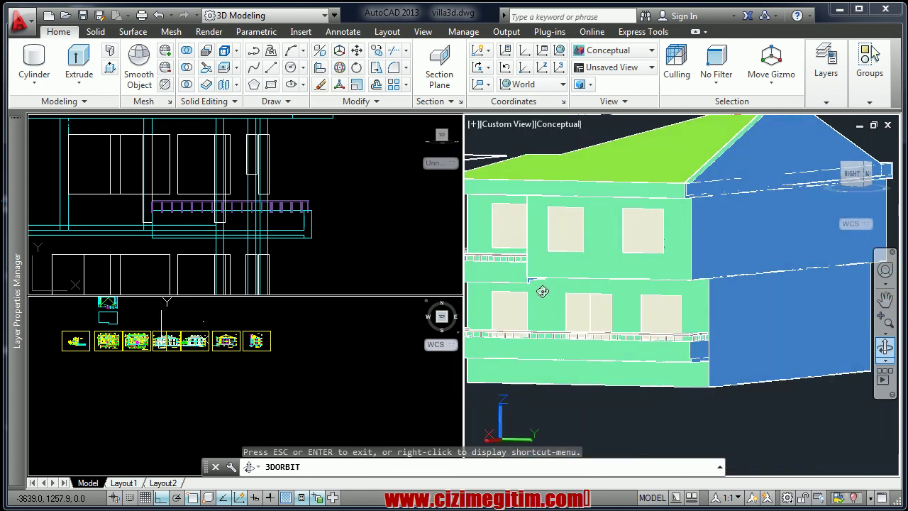
{"action": "scroll", "coordinate": [542, 291], "scroll_direction": "up", "scroll_amount": 2}
{"action": "scroll", "coordinate": [542, 287], "scroll_direction": "up", "scroll_amount": 2}
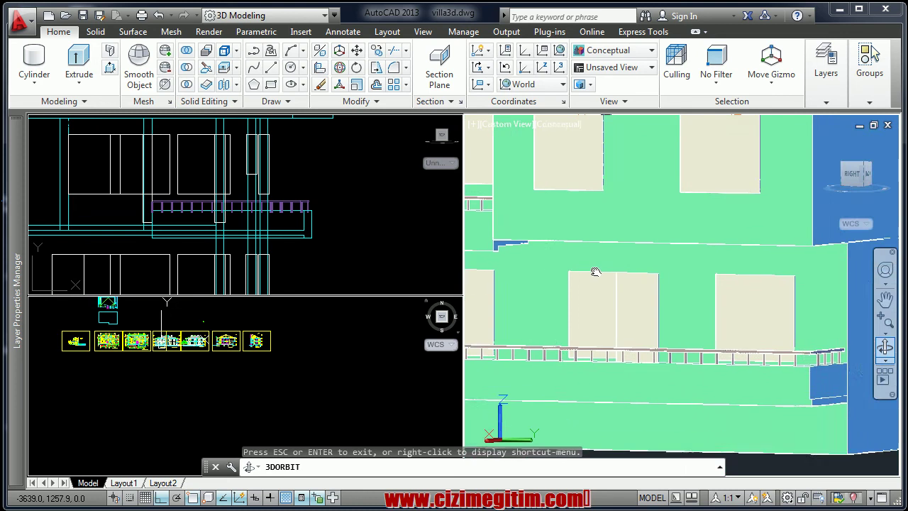
{"action": "mouse_move", "coordinate": [596, 272]}
{"action": "middle_mouse_down", "text": "shift"}
{"action": "mouse_move", "coordinate": [663, 263]}
{"action": "mouse_move", "coordinate": [602, 251]}
{"action": "mouse_move", "coordinate": [616, 248]}
{"action": "mouse_move", "coordinate": [624, 216]}
{"action": "mouse_move", "coordinate": [660, 227]}
{"action": "mouse_move", "coordinate": [668, 255]}
{"action": "mouse_move", "coordinate": [758, 268]}
{"action": "middle_mouse_up", "text": "shift"}
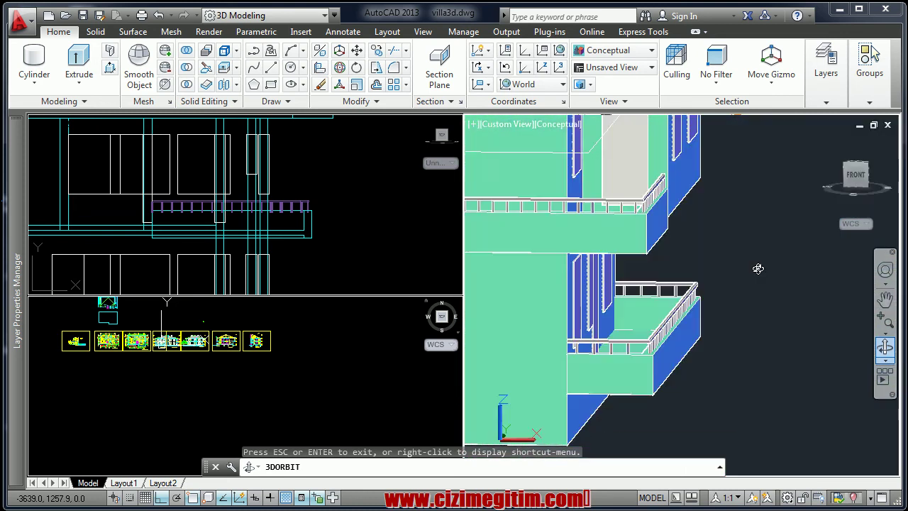
{"action": "mouse_move", "coordinate": [758, 268]}
{"action": "left_mouse_down"}
{"action": "mouse_move", "coordinate": [821, 270]}
{"action": "mouse_move", "coordinate": [624, 293]}
{"action": "left_mouse_up"}
{"action": "right_click", "coordinate": [623, 285]}
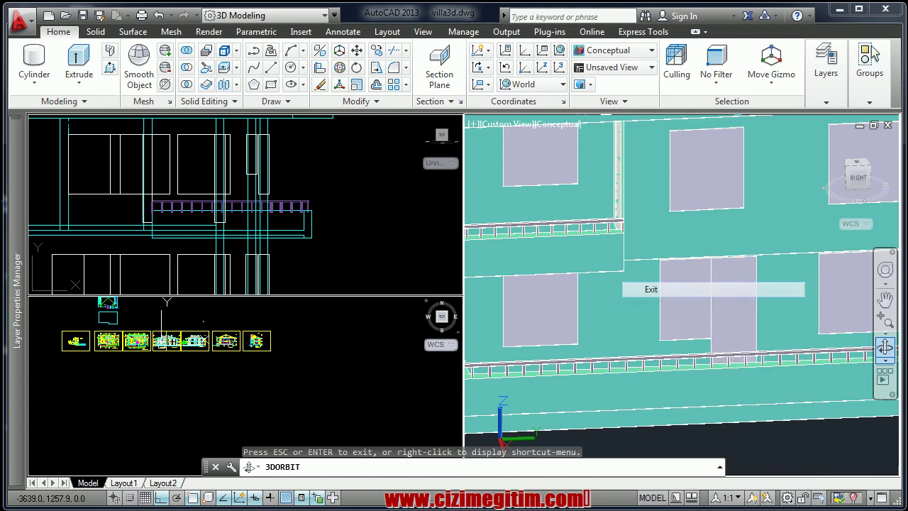
{"action": "left_click", "coordinate": [650, 289]}
{"action": "left_click", "coordinate": [567, 291]}
- Move the five balcony objects from the slab corner onto a snapped point on the villa facade
{"action": "left_click", "coordinate": [557, 258]}
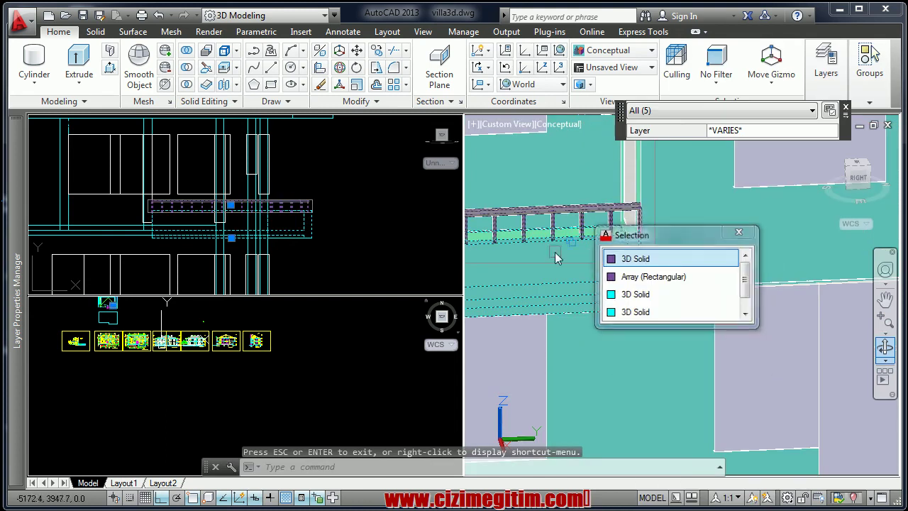
{"action": "right_click", "coordinate": [557, 258]}
{"action": "left_click", "coordinate": [585, 356]}
{"action": "scroll", "coordinate": [567, 316], "scroll_direction": "up", "scroll_amount": 3}
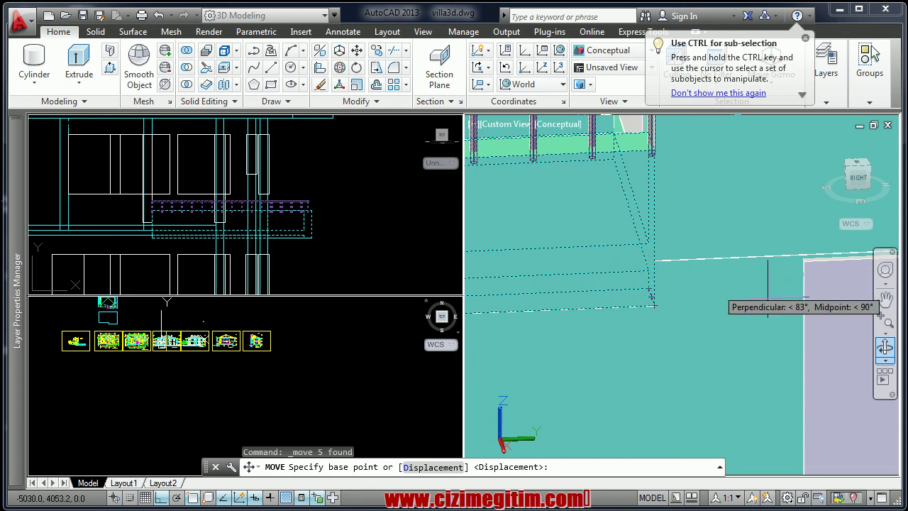
{"action": "left_click", "coordinate": [888, 354]}
{"action": "left_click_drag", "start_coordinate": [736, 288], "coordinate": [659, 229]}
{"action": "right_click", "coordinate": [677, 238]}
{"action": "left_click", "coordinate": [714, 249]}
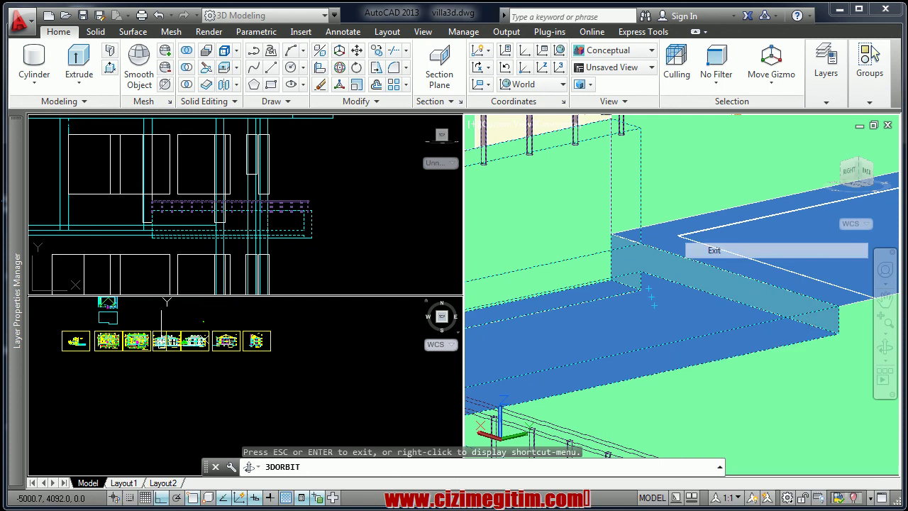
{"action": "left_click", "coordinate": [839, 334]}
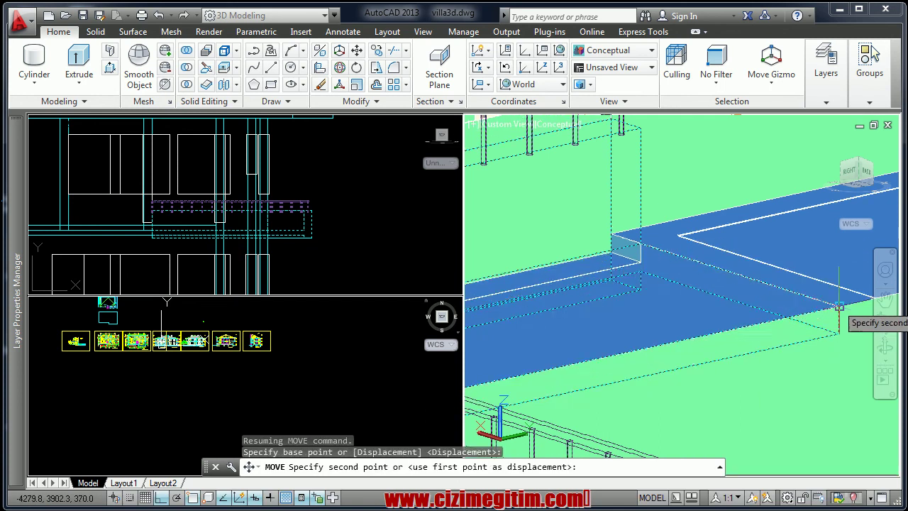
{"action": "left_click", "coordinate": [838, 307]}
{"action": "scroll", "coordinate": [582, 280], "scroll_direction": "down", "scroll_amount": 3}
{"action": "scroll", "coordinate": [583, 280], "scroll_direction": "up", "scroll_amount": 2}
{"action": "scroll", "coordinate": [583, 280], "scroll_direction": "up", "scroll_amount": 2}
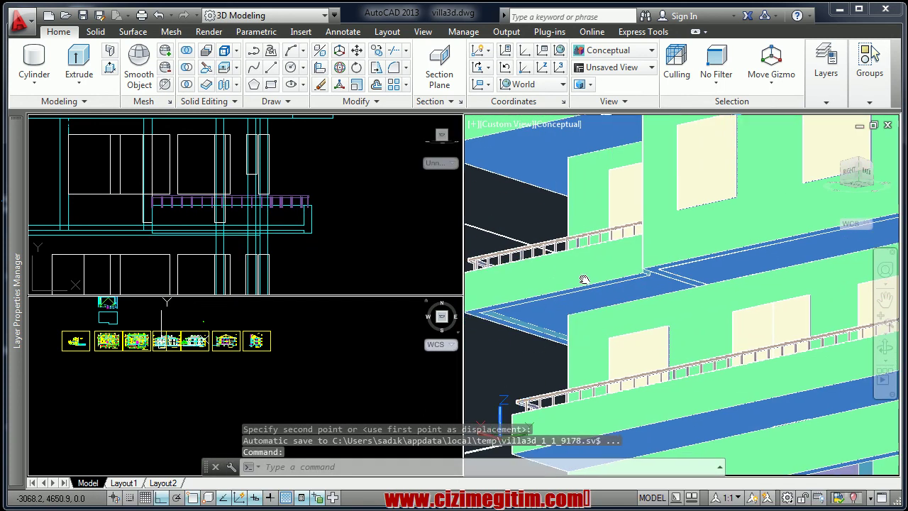
{"action": "left_click", "coordinate": [886, 347]}
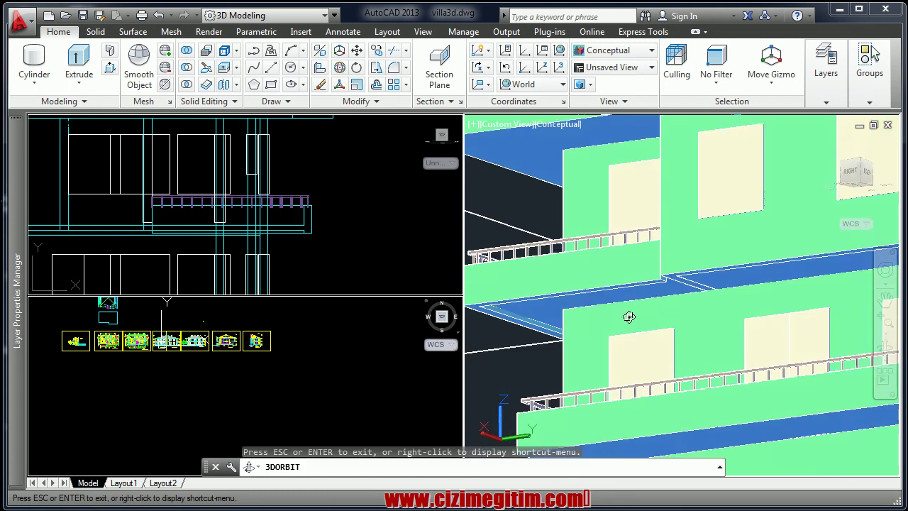
{"action": "mouse_move", "coordinate": [628, 314]}
{"action": "left_mouse_down"}
{"action": "mouse_move", "coordinate": [632, 341]}
{"action": "mouse_move", "coordinate": [733, 309]}
{"action": "mouse_move", "coordinate": [539, 305]}
{"action": "mouse_move", "coordinate": [674, 346]}
{"action": "left_mouse_up"}
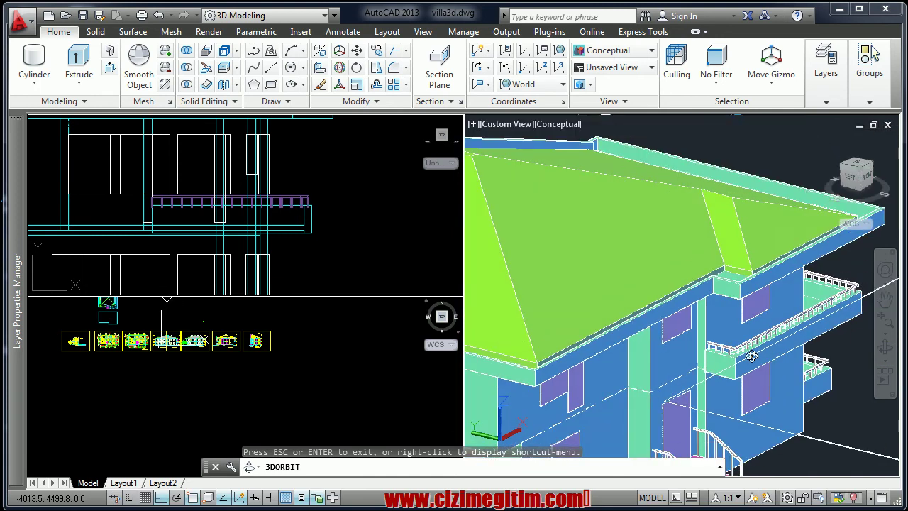
{"action": "left_click_drag", "start_coordinate": [674, 346], "coordinate": [600, 371]}
{"action": "right_click", "coordinate": [698, 341]}
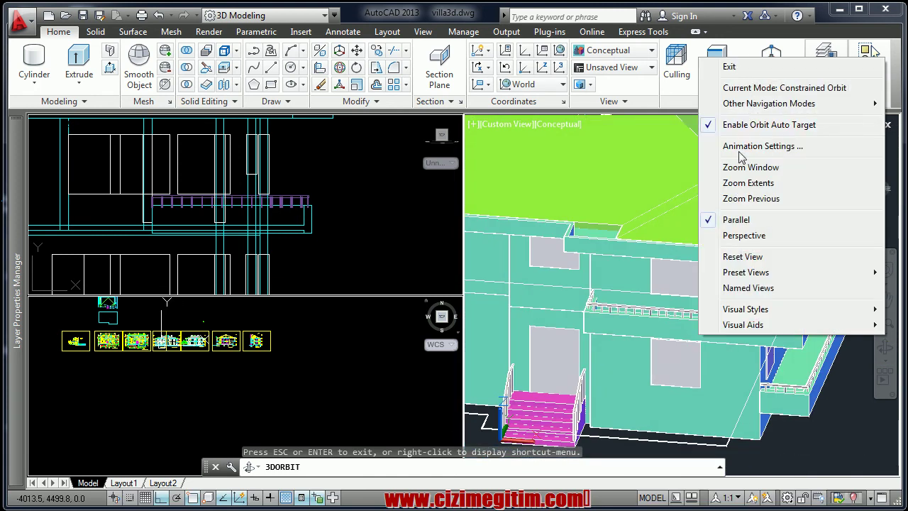